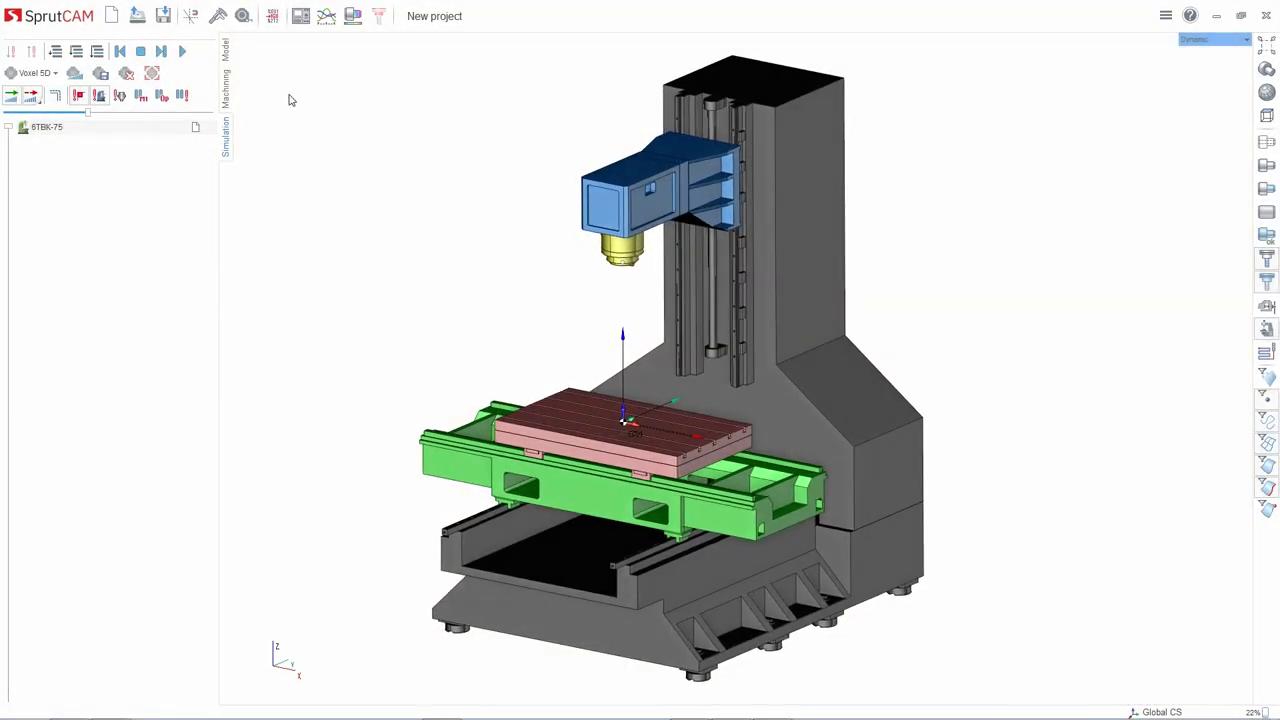
Switch to machining and change the project's machine to the 3-axis milling machine.
middle_drag(389, 149, 386, 159)
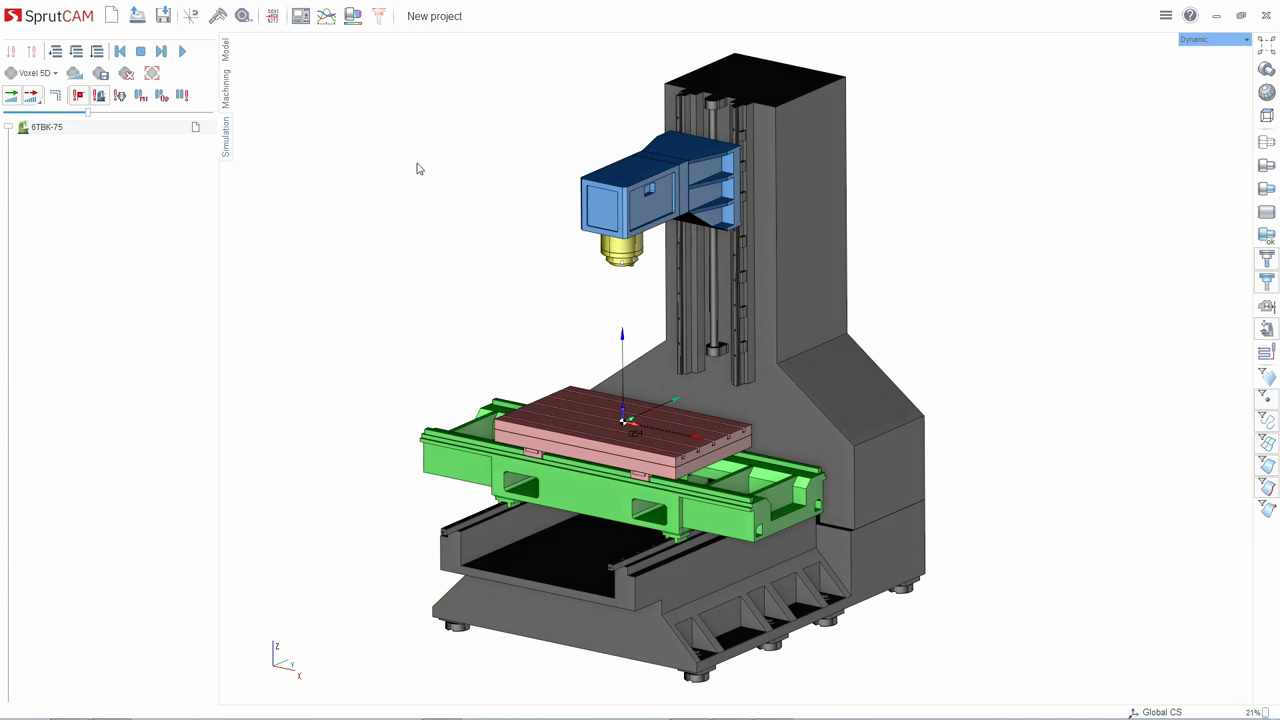
mouse_move(436, 188)
middle_down()
mouse_move(438, 199)
mouse_move(438, 176)
mouse_move(436, 191)
middle_up()
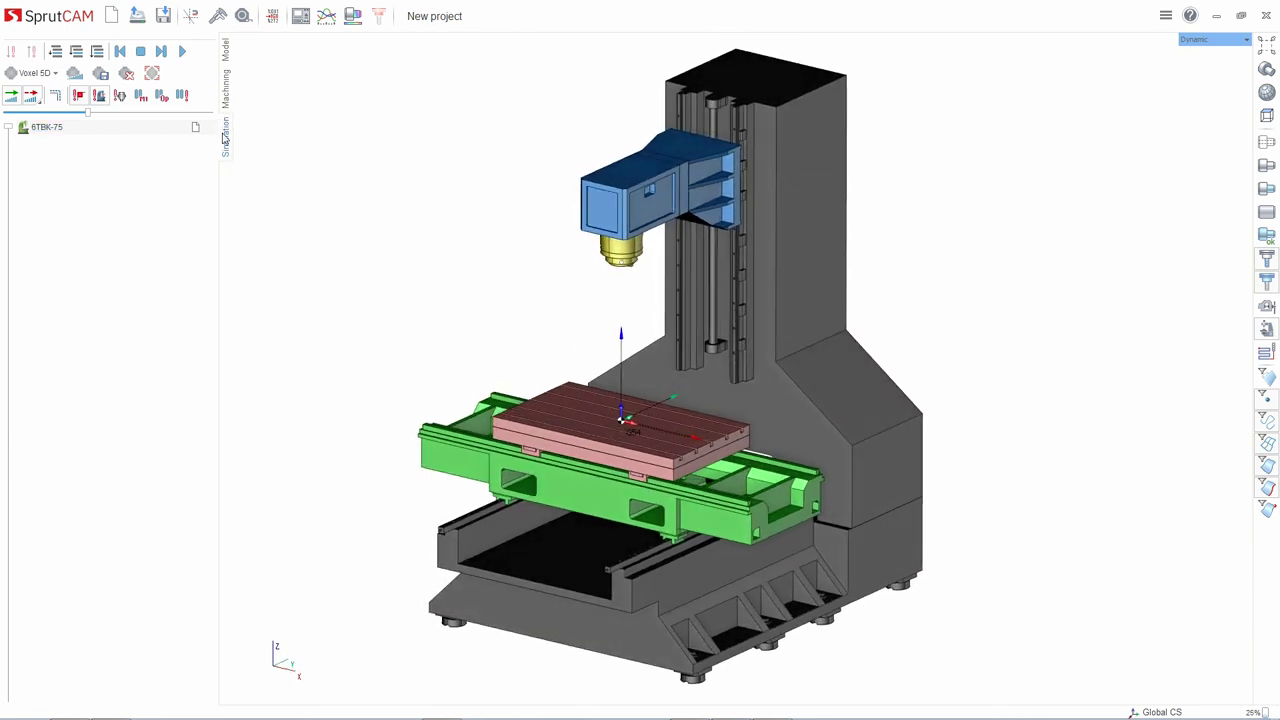
click(226, 84)
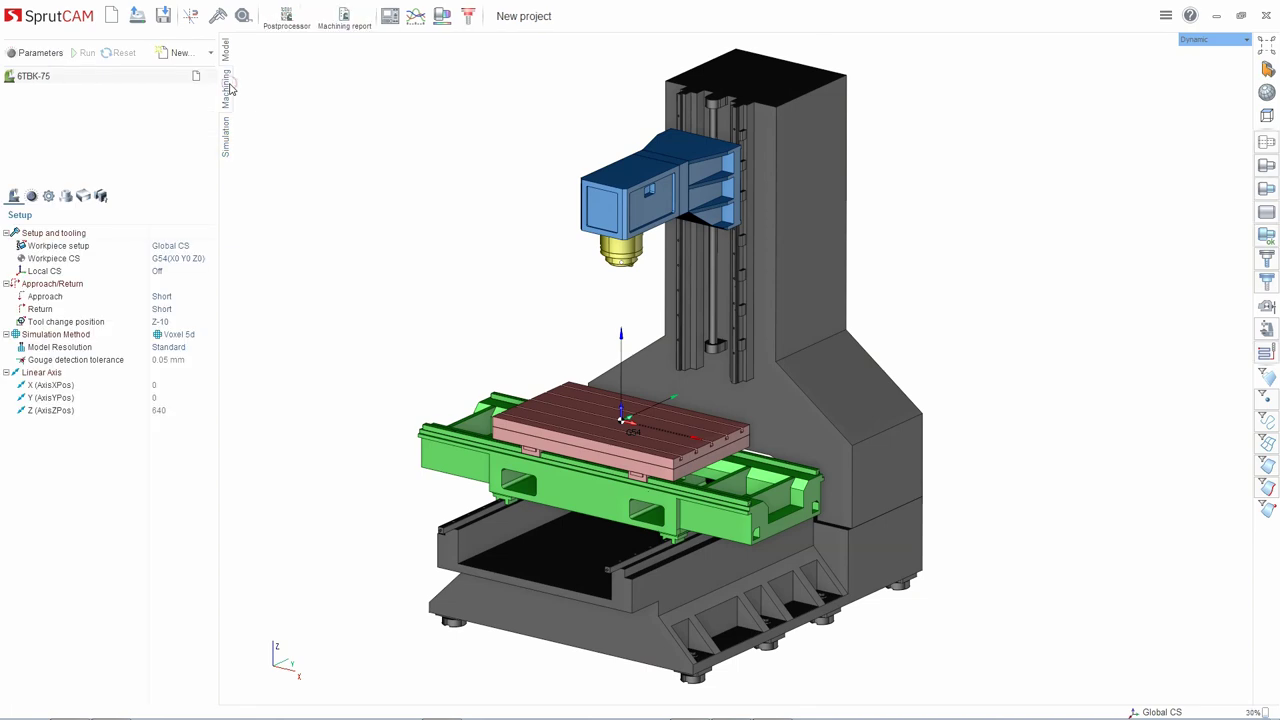
middle_drag(458, 219, 459, 222)
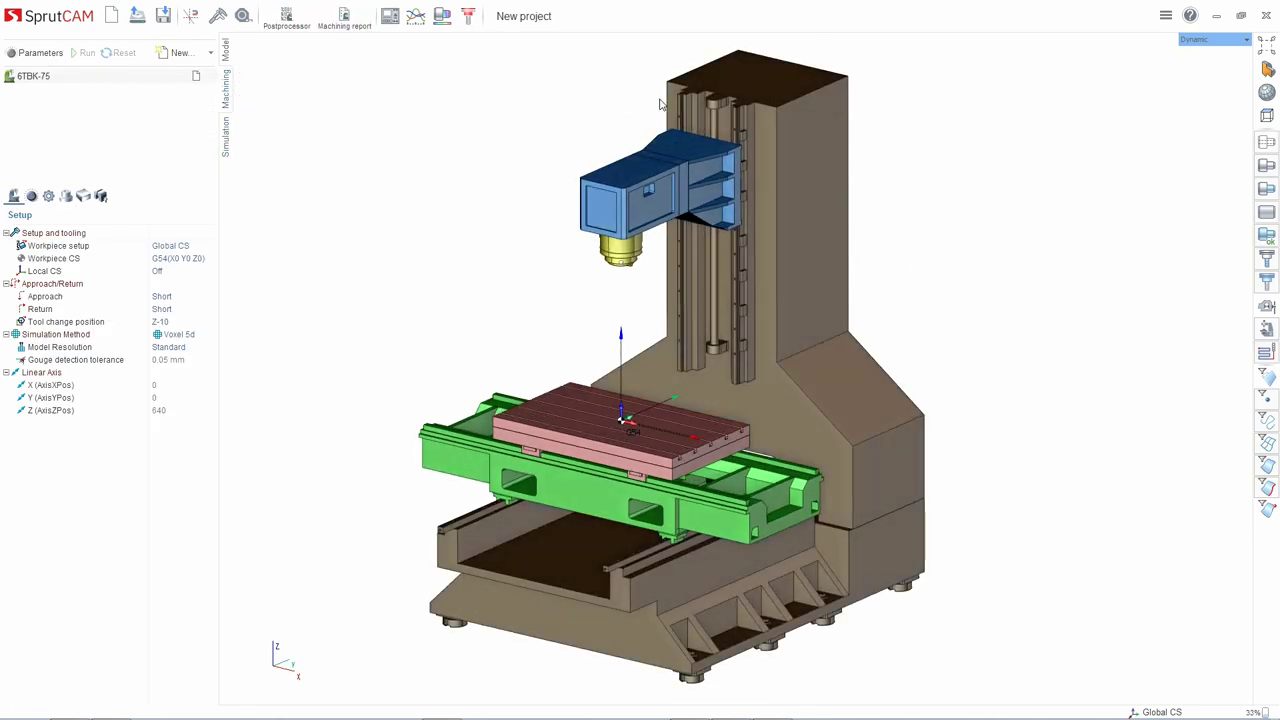
click(33, 77)
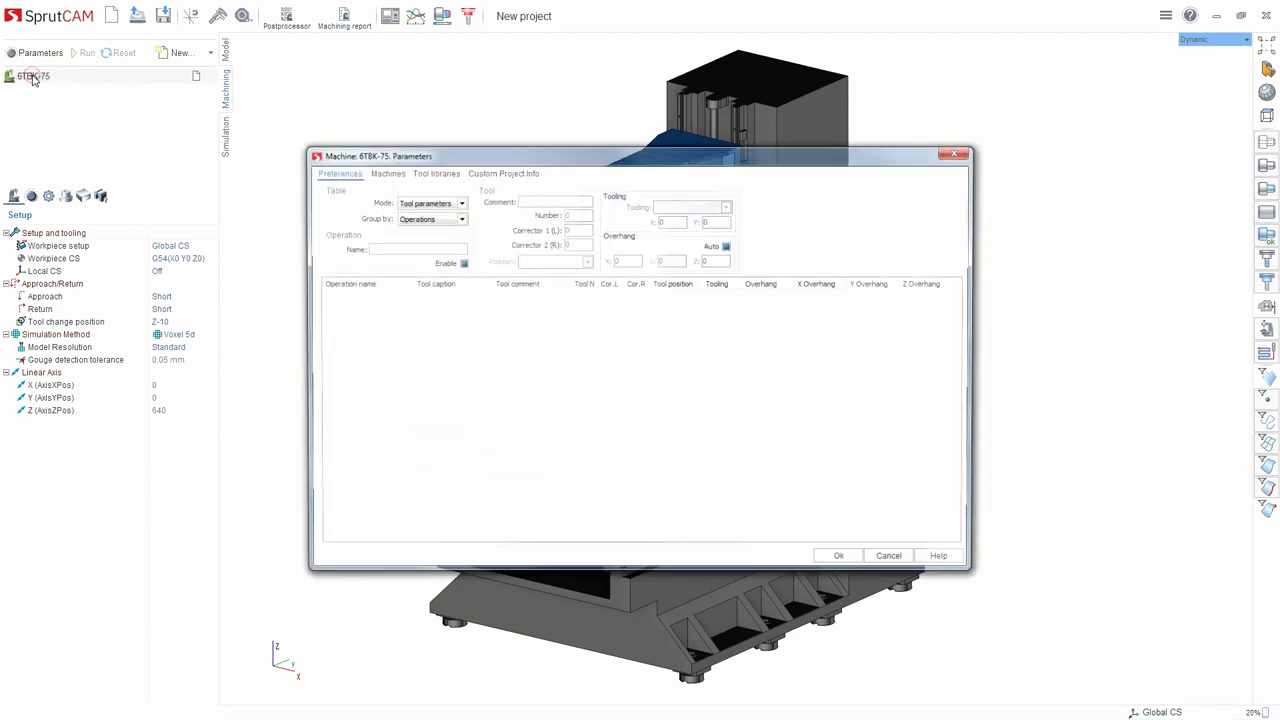
click(383, 170)
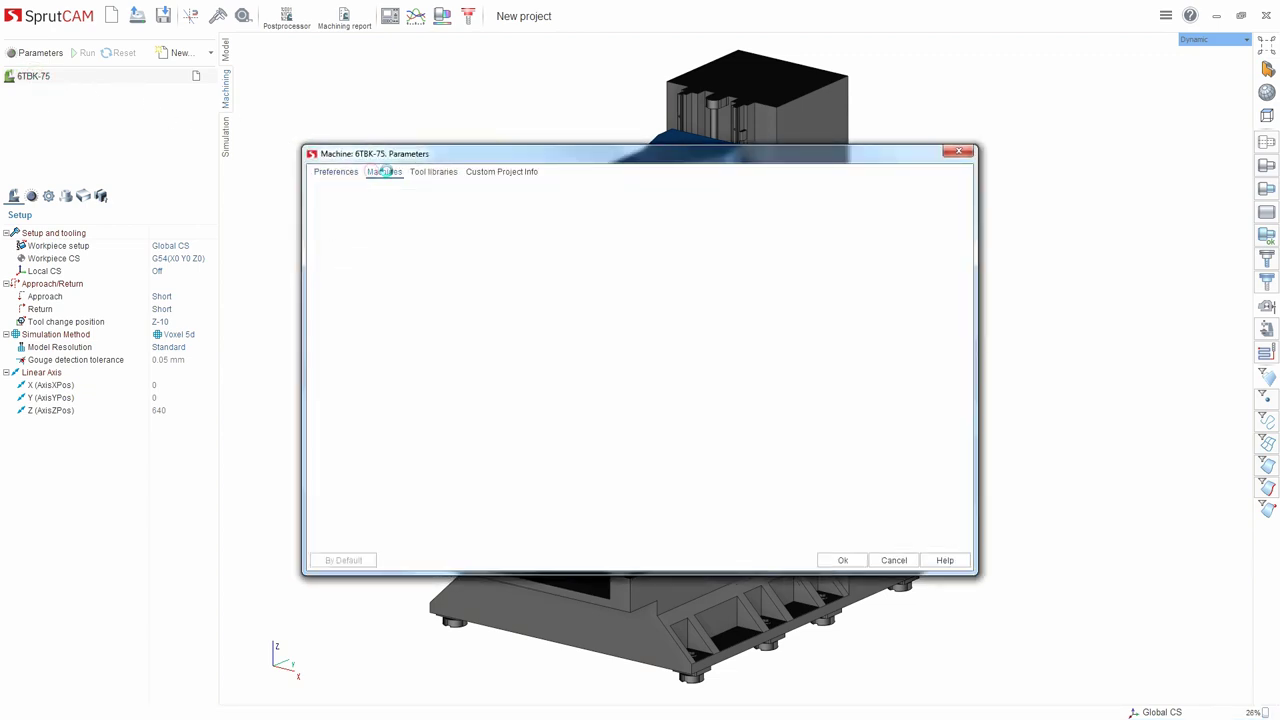
click(510, 249)
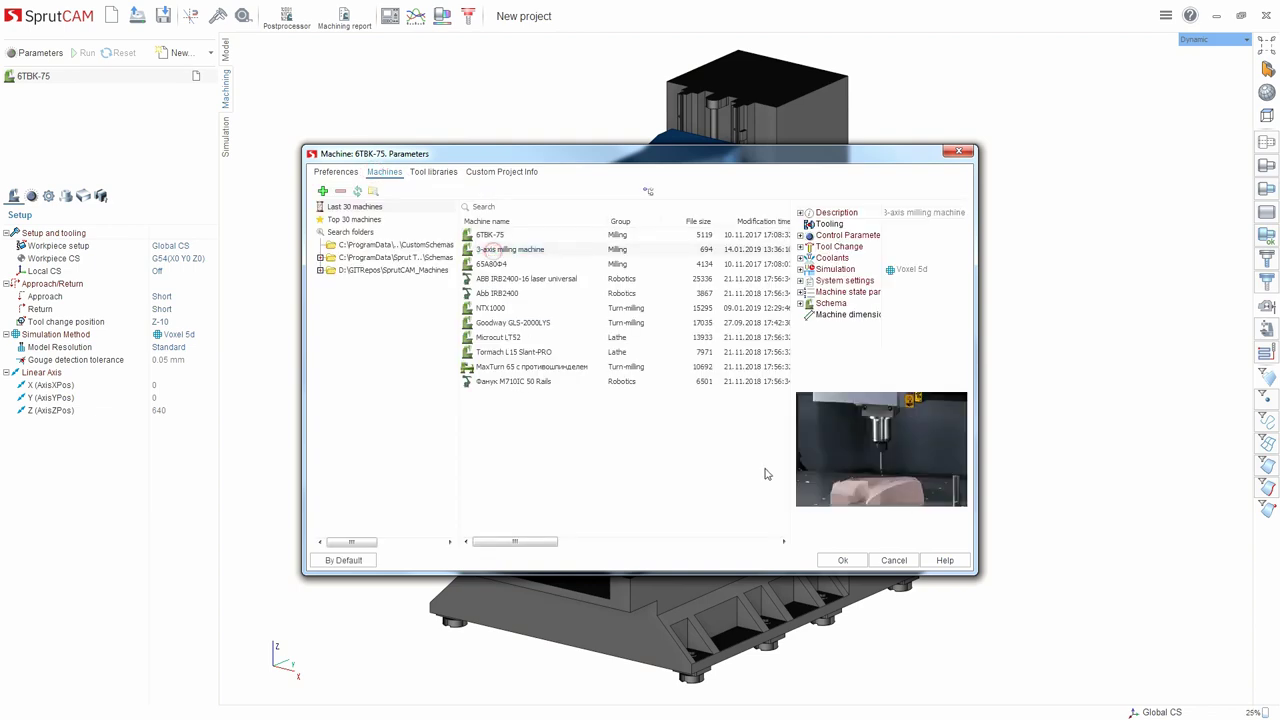
click(841, 559)
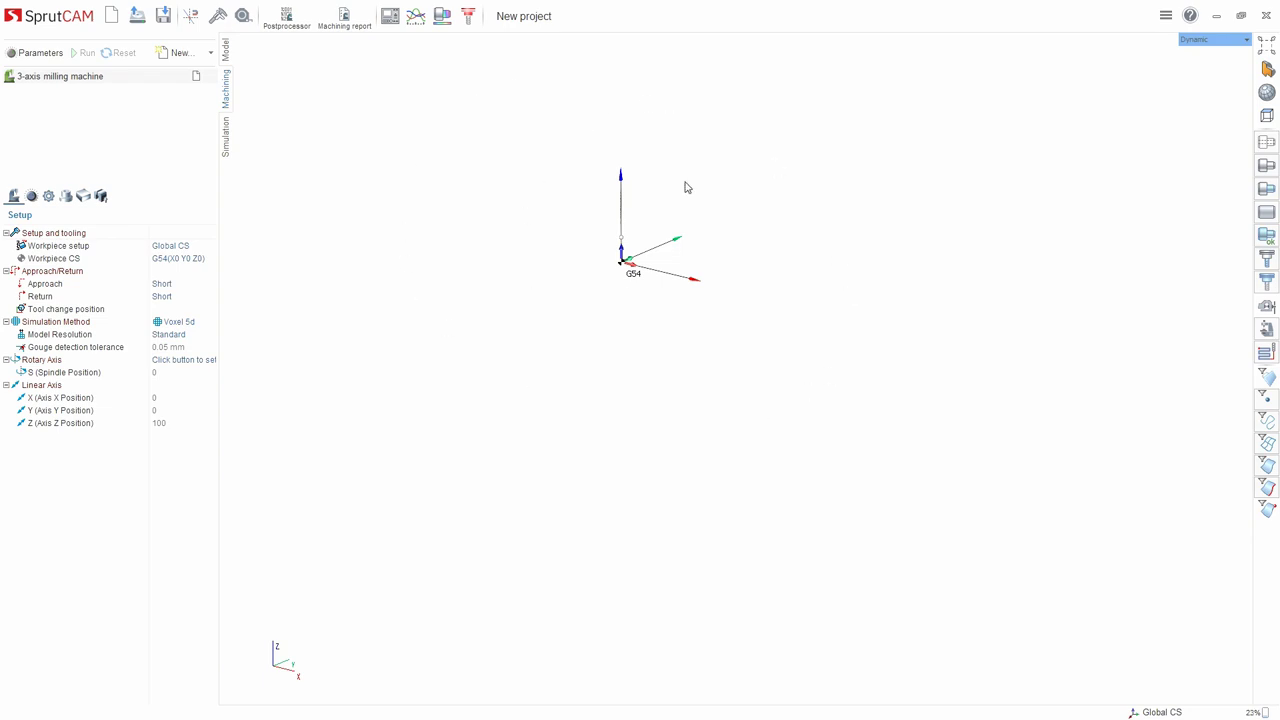
Set the project's machine to 6TBK-75 from the recently used machines.
double_click(44, 80)
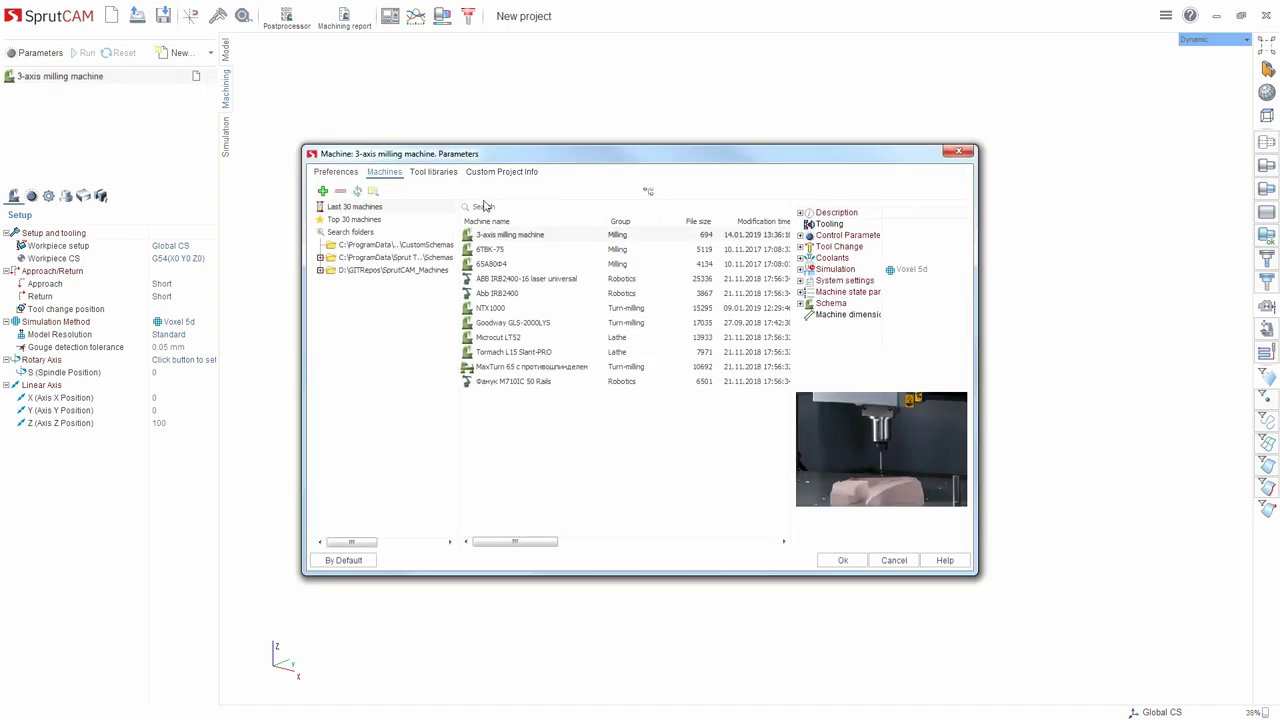
click(489, 249)
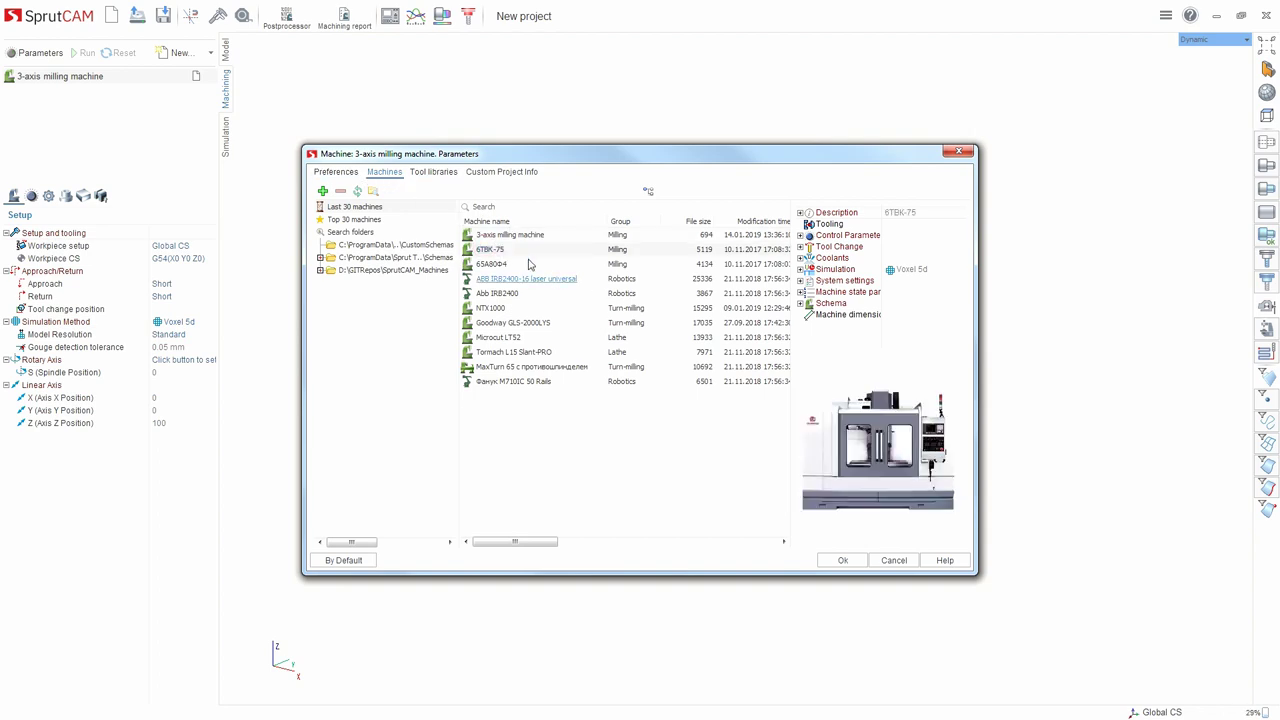
click(845, 561)
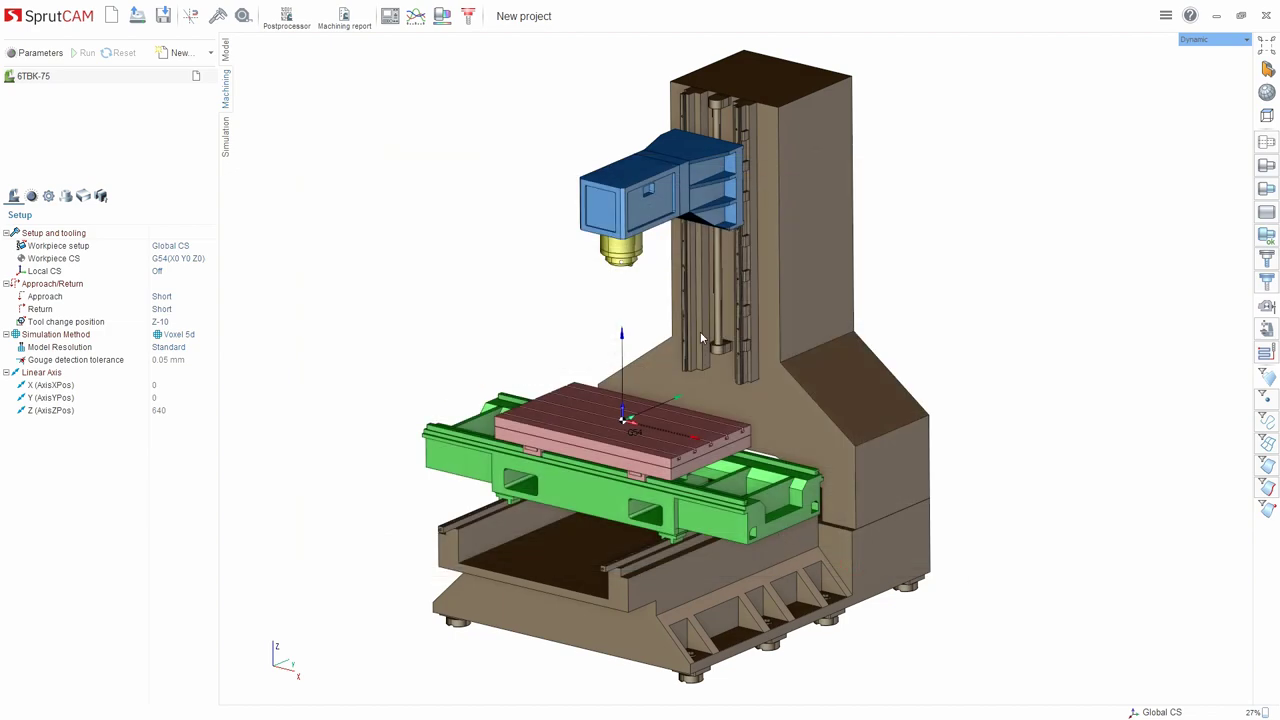
middle_drag(701, 333, 703, 342)
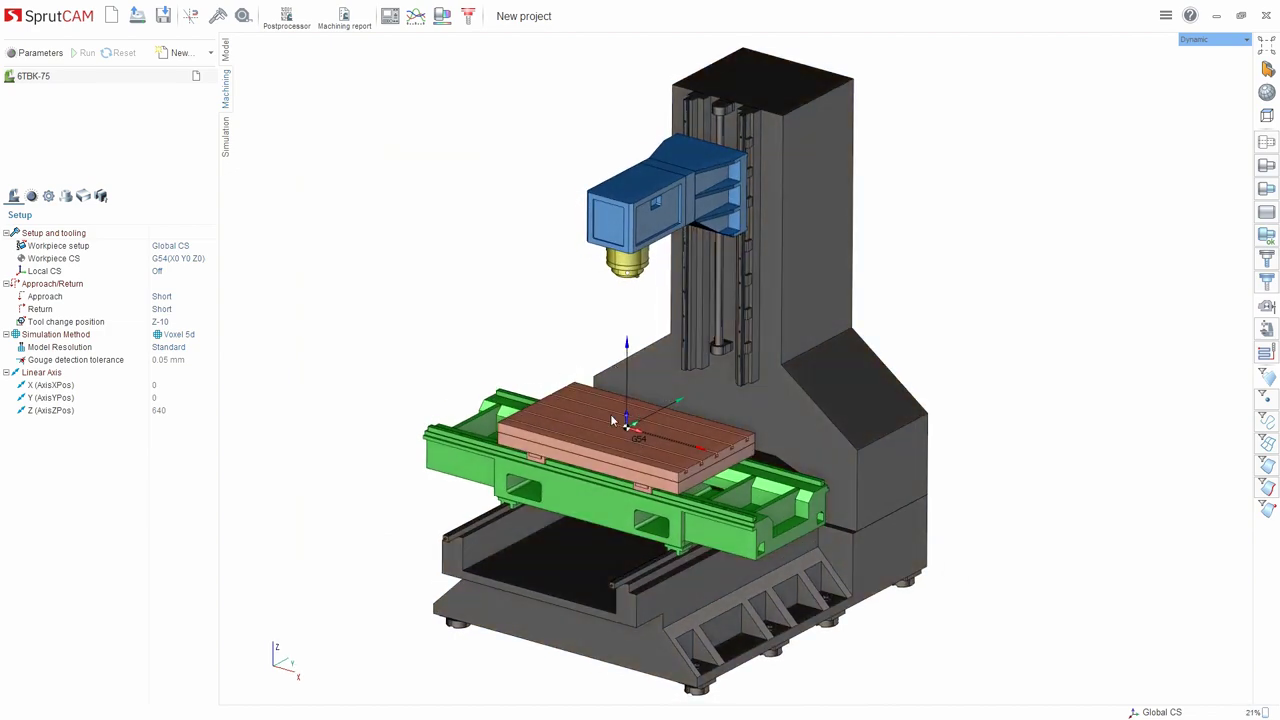
middle_drag(615, 421, 619, 376)
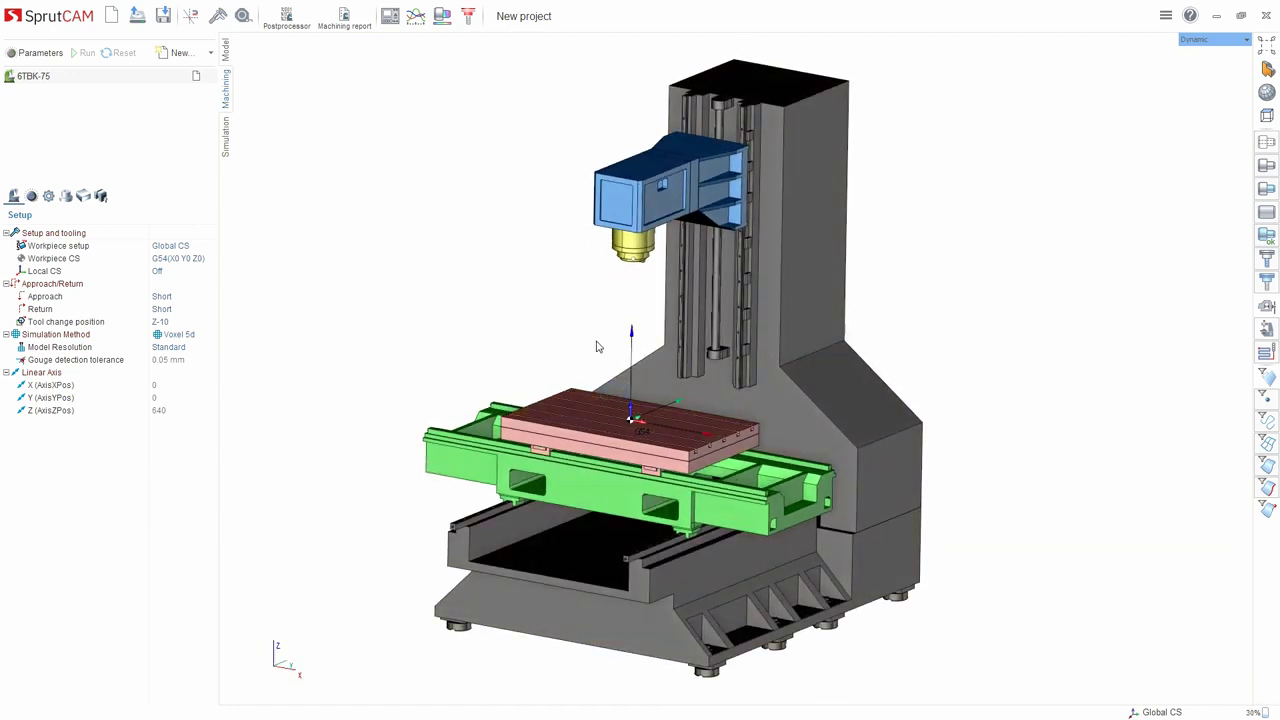
Import Part1.igs from the Milling_25D folder of the common models into the model's Part group.
click(225, 48)
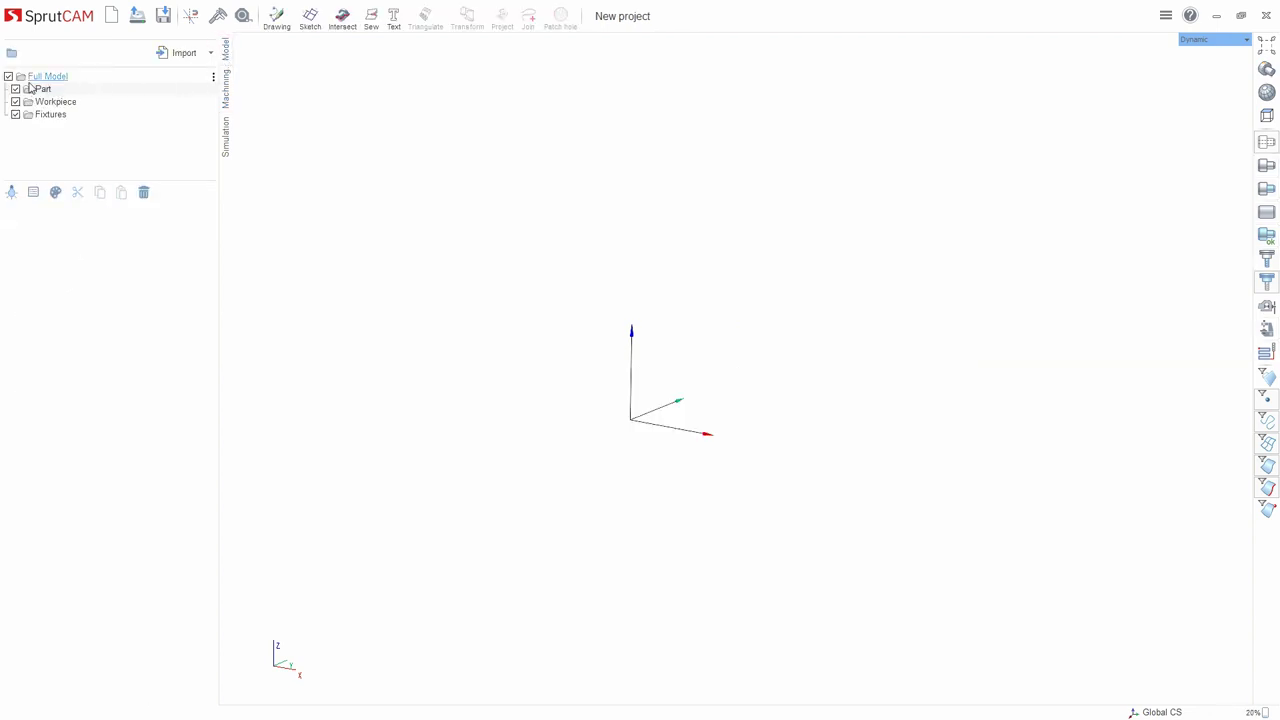
click(45, 89)
click(185, 53)
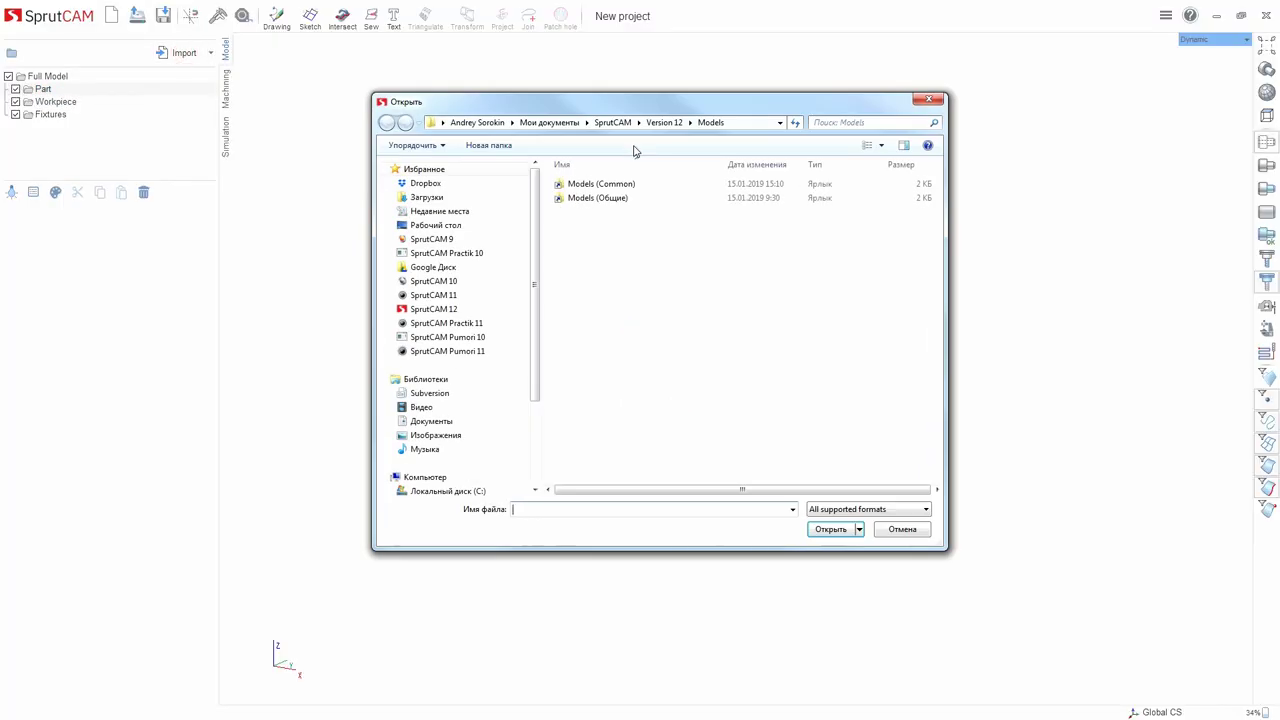
double_click(592, 184)
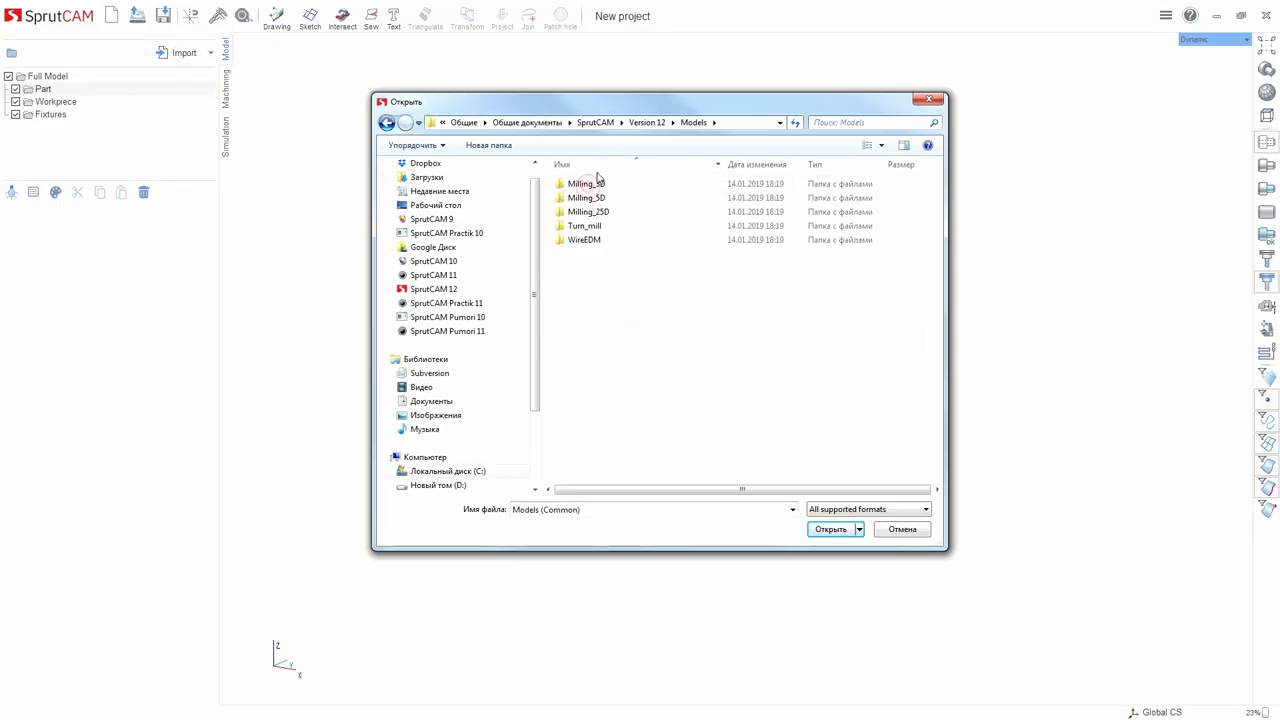
double_click(589, 213)
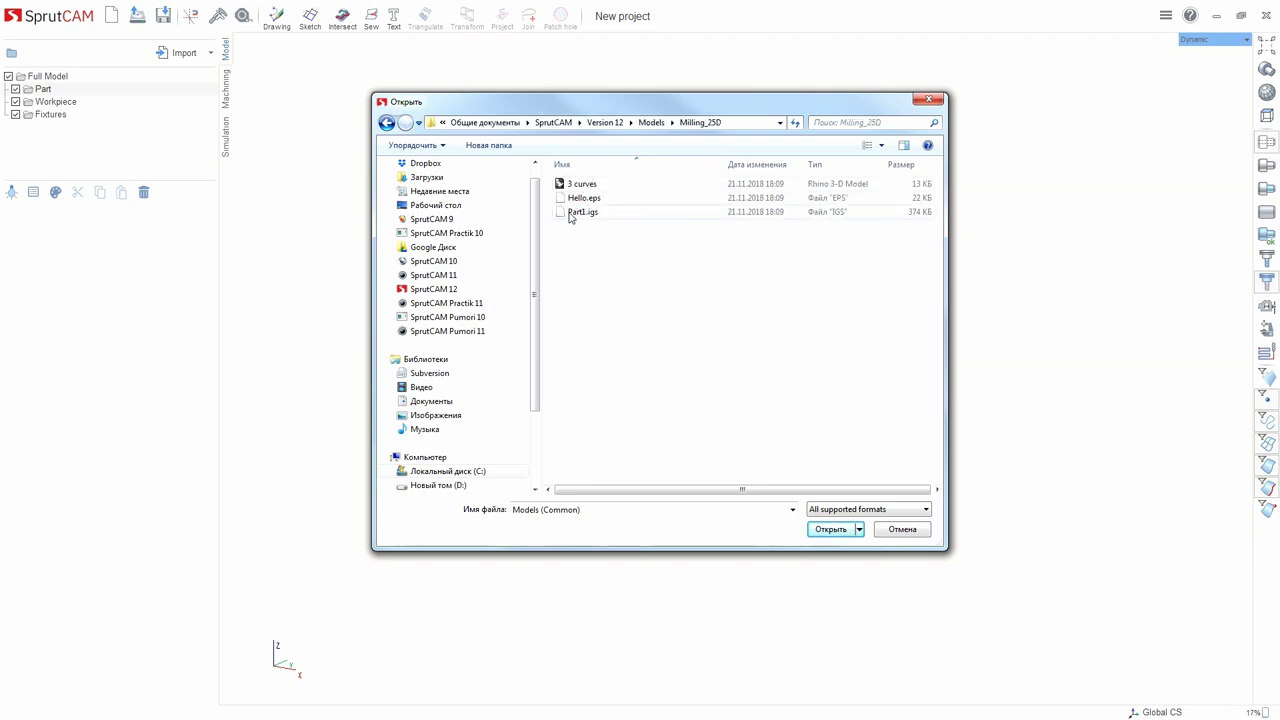
click(583, 214)
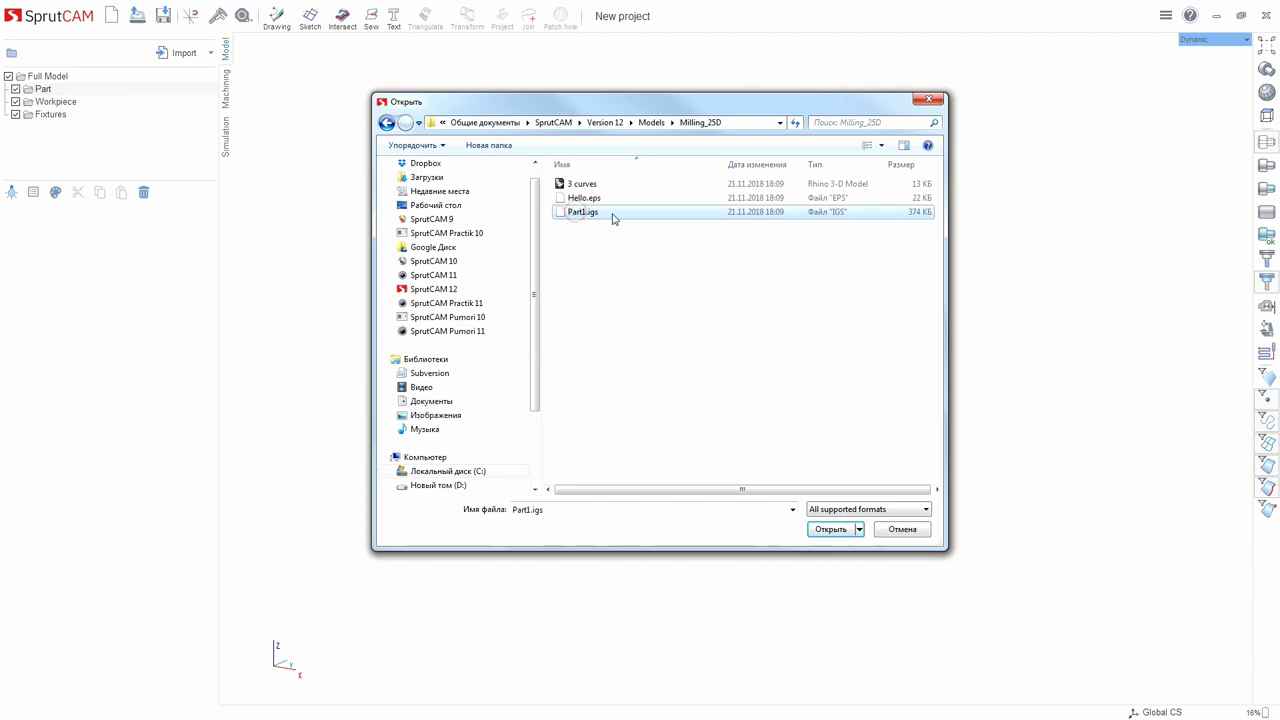
click(888, 511)
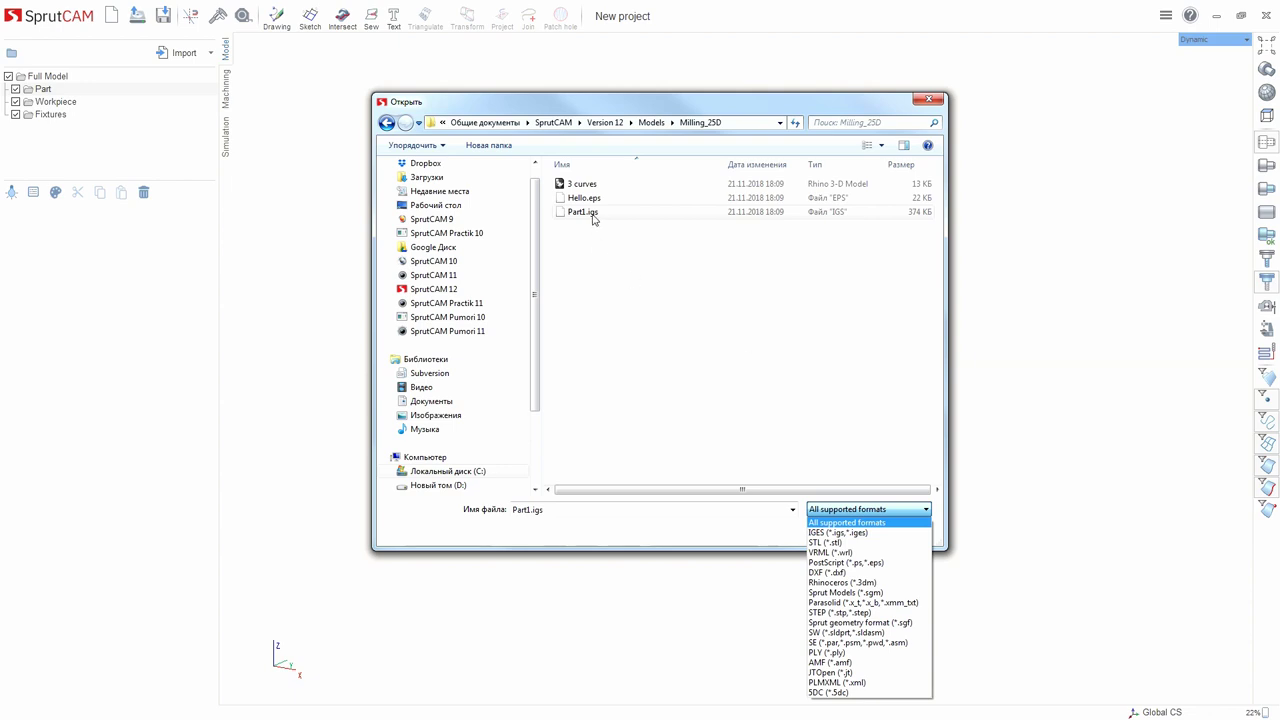
click(806, 346)
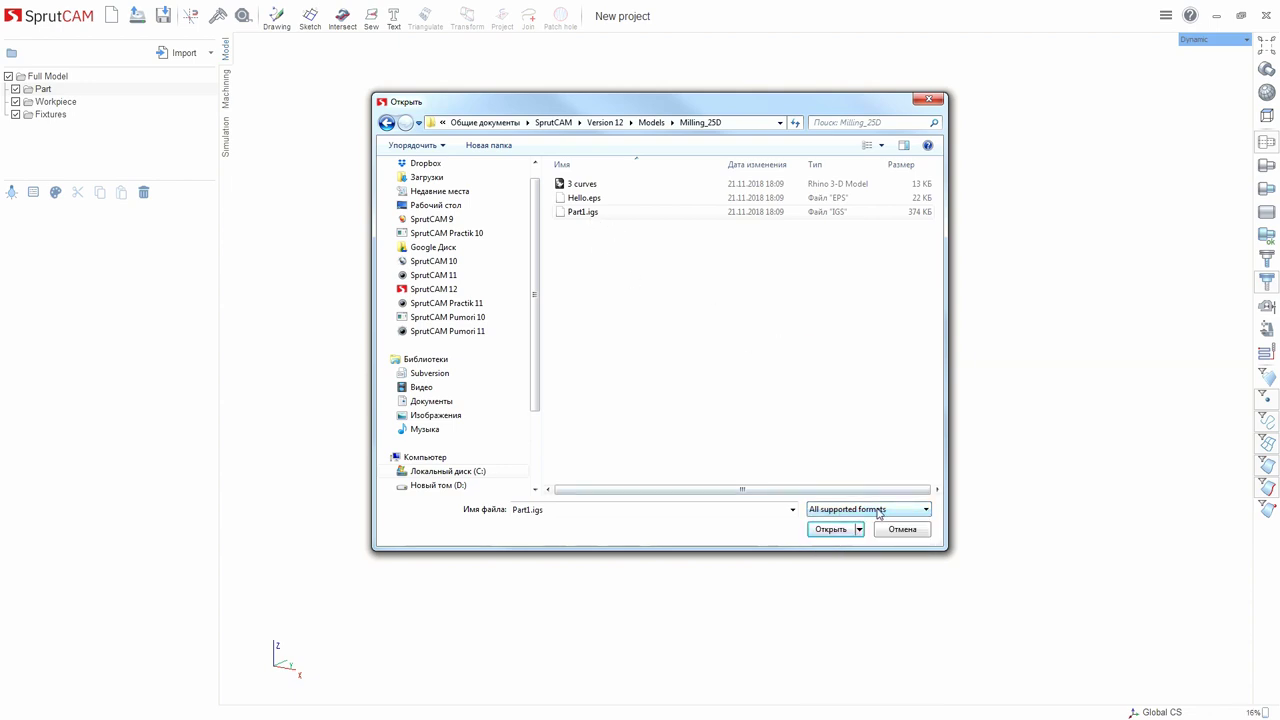
click(588, 212)
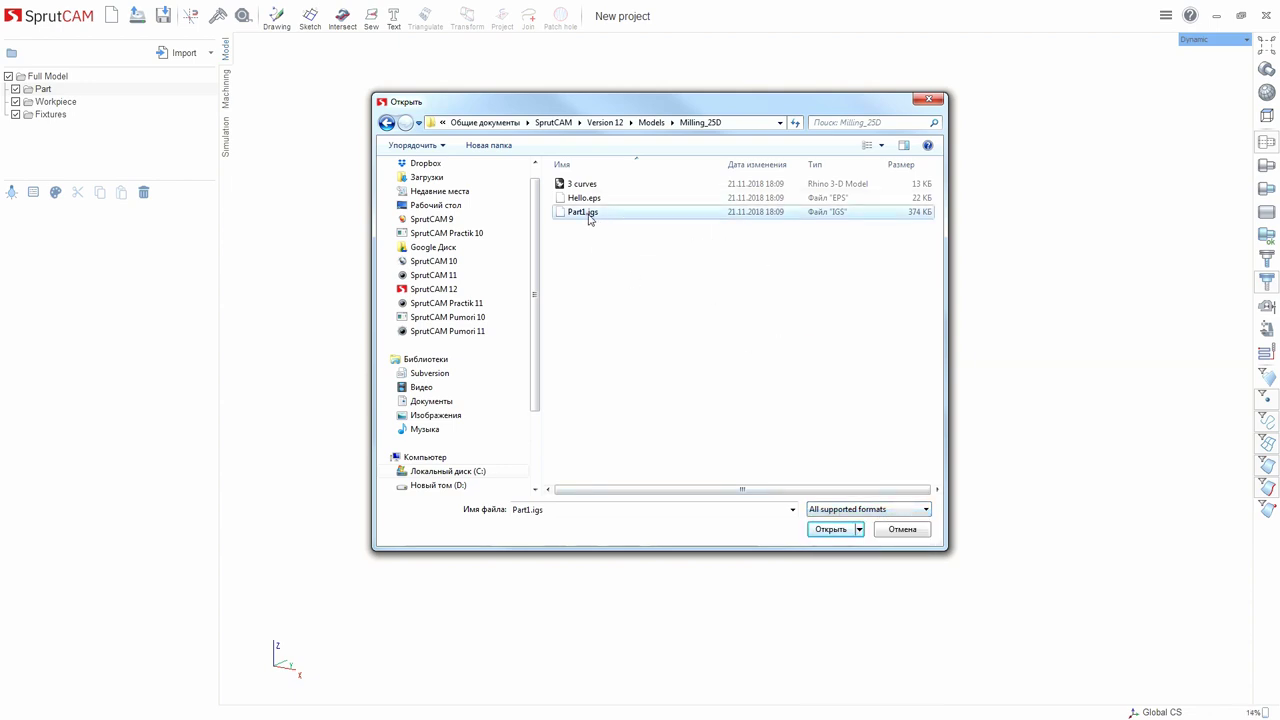
click(834, 530)
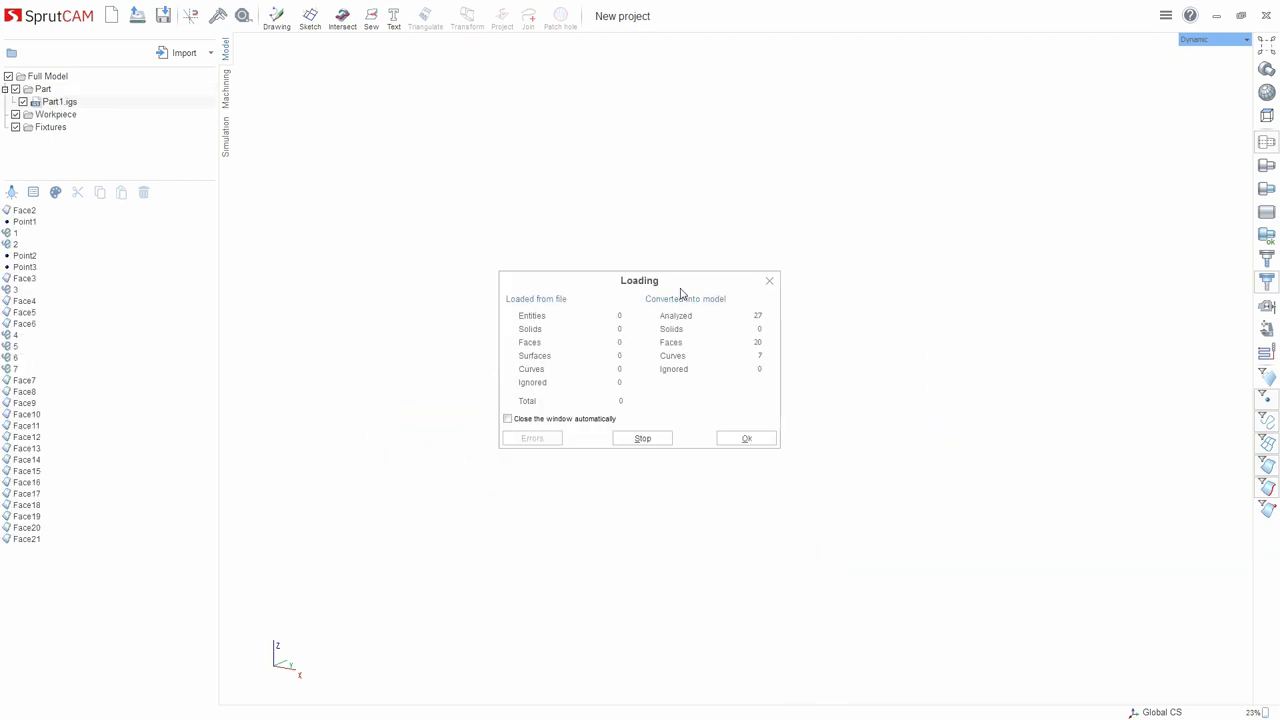
click(745, 439)
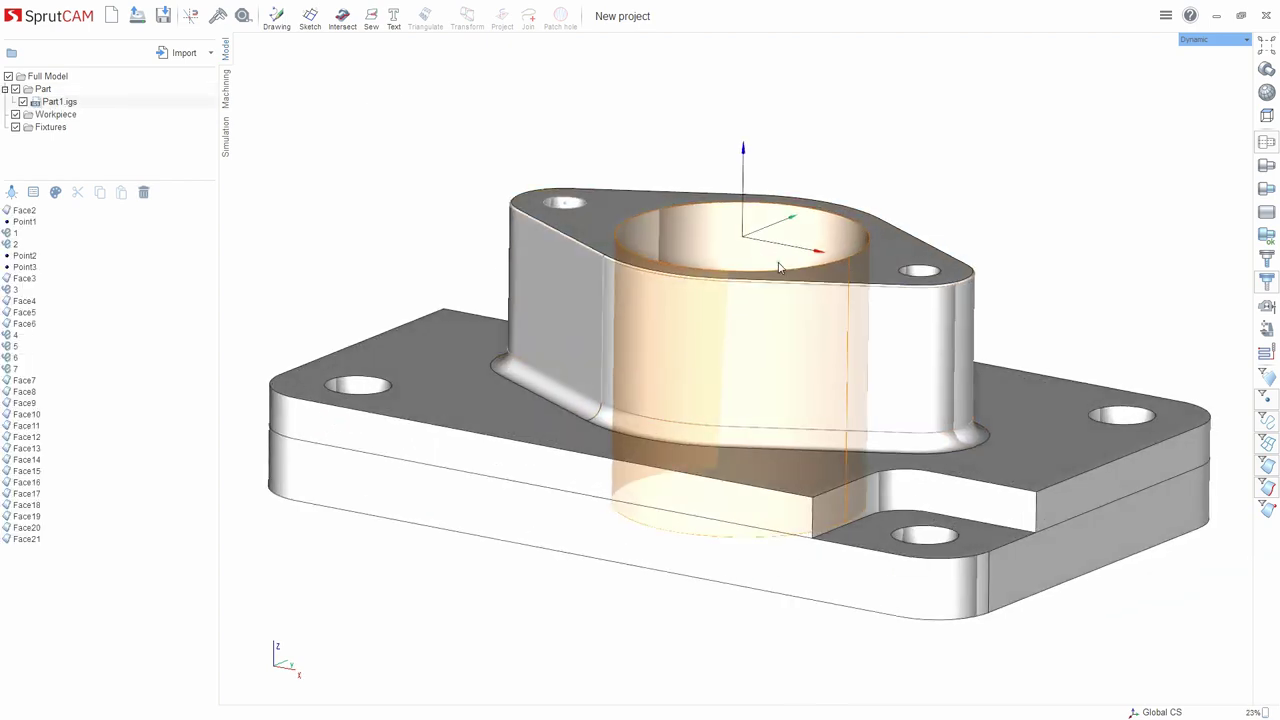
Examine the imported Part1.igs model by going through its faces, points and curves one by one.
mouse_move(775, 268)
middle_down()
mouse_move(773, 322)
mouse_move(771, 286)
middle_up()
scroll(743, 223, down, 2)
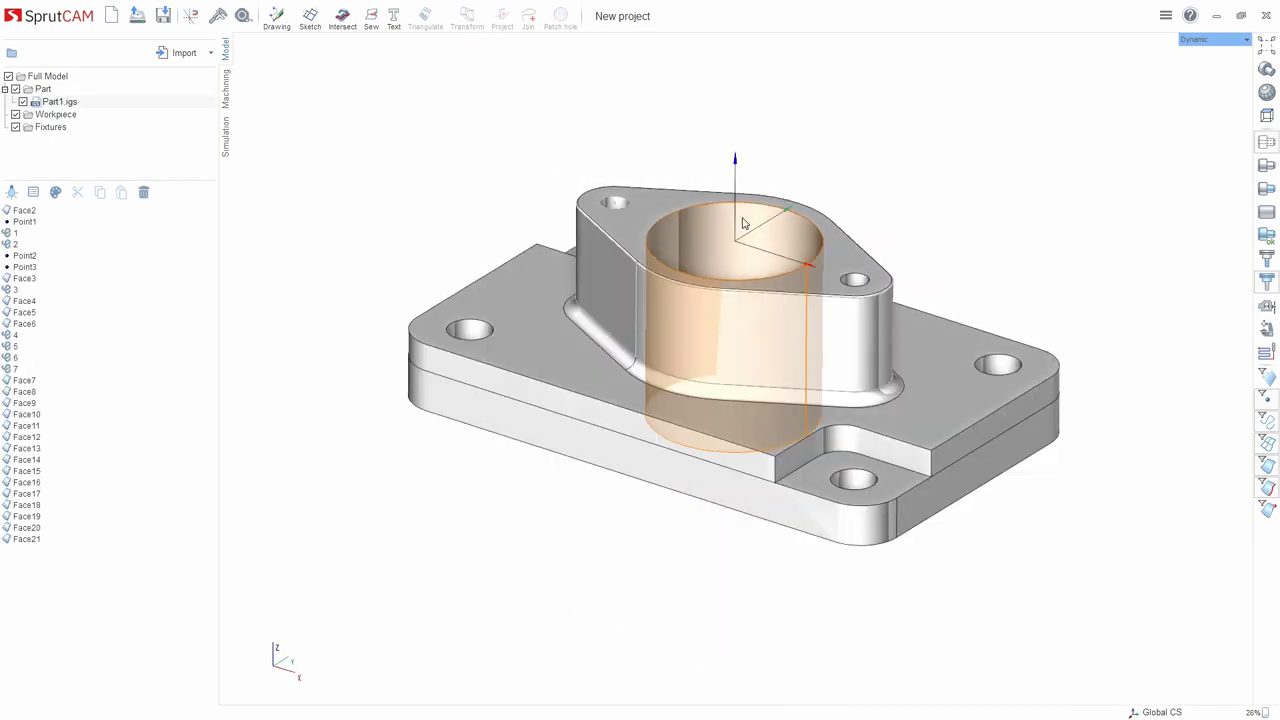
middle_drag(741, 218, 735, 222)
click(40, 89)
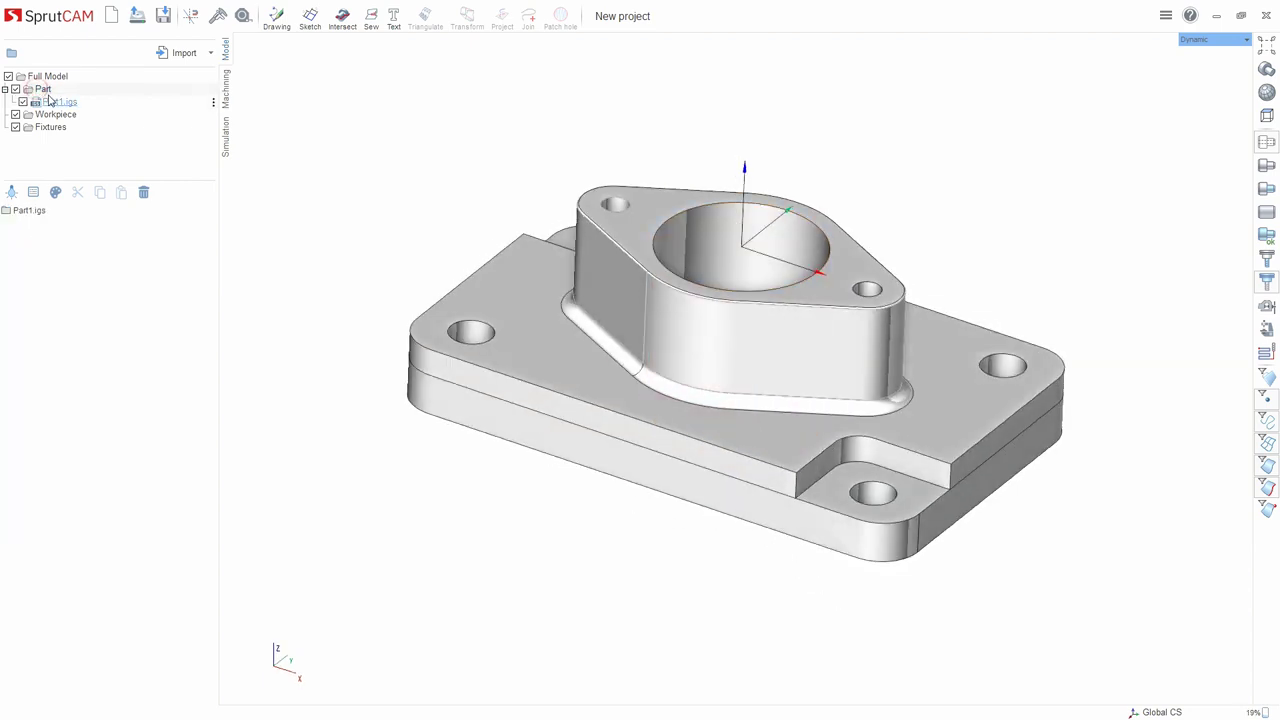
click(53, 104)
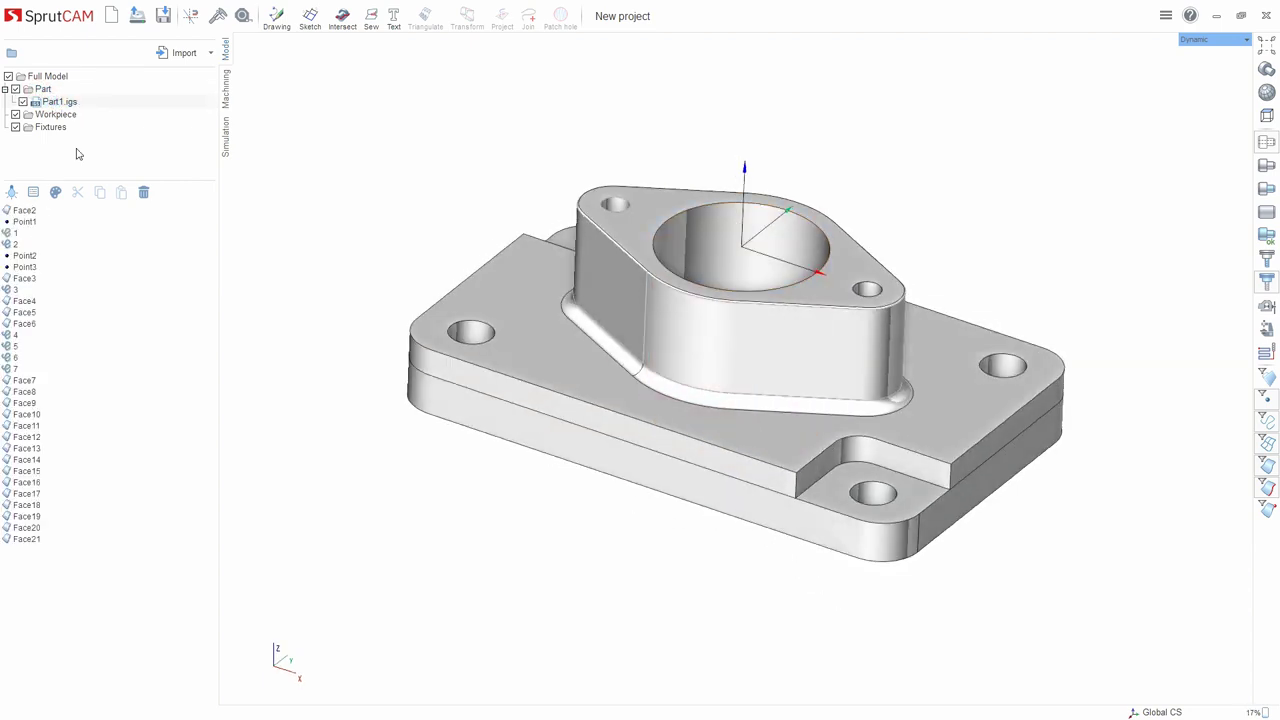
click(22, 212)
key(Down)
key(Down)
key(Down)
key(Down)
key(Down)
key(Down)
key(Down)
key(Down)
key(Down)
key(Down)
key(Down)
key(Down)
key(Down)
key(Down)
key(Down)
key(Down)
key(Down)
key(Down)
key(Up)
click(20, 222)
click(18, 234)
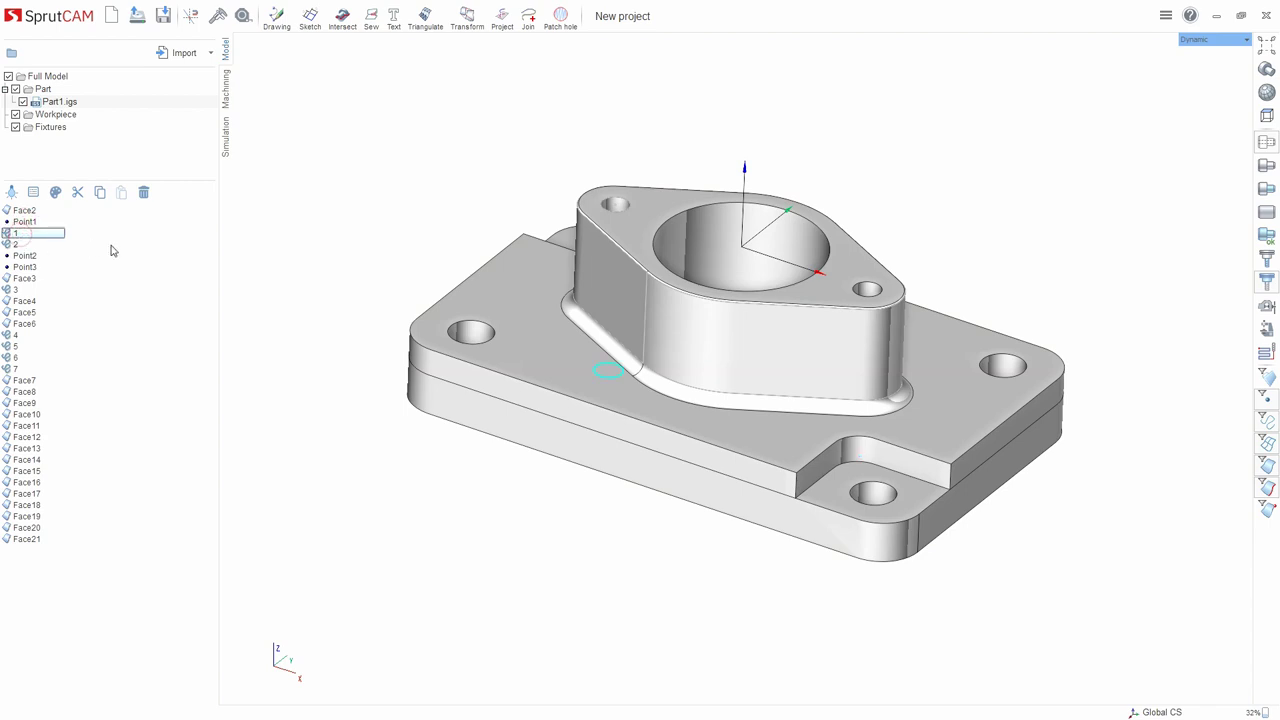
key(Down)
key(Down)
key(Down)
key(Down)
key(Down)
key(Down)
key(Down)
key(Down)
key(Down)
key(Down)
key(Down)
key(Down)
key(Down)
key(Down)
key(Down)
key(Down)
key(Down)
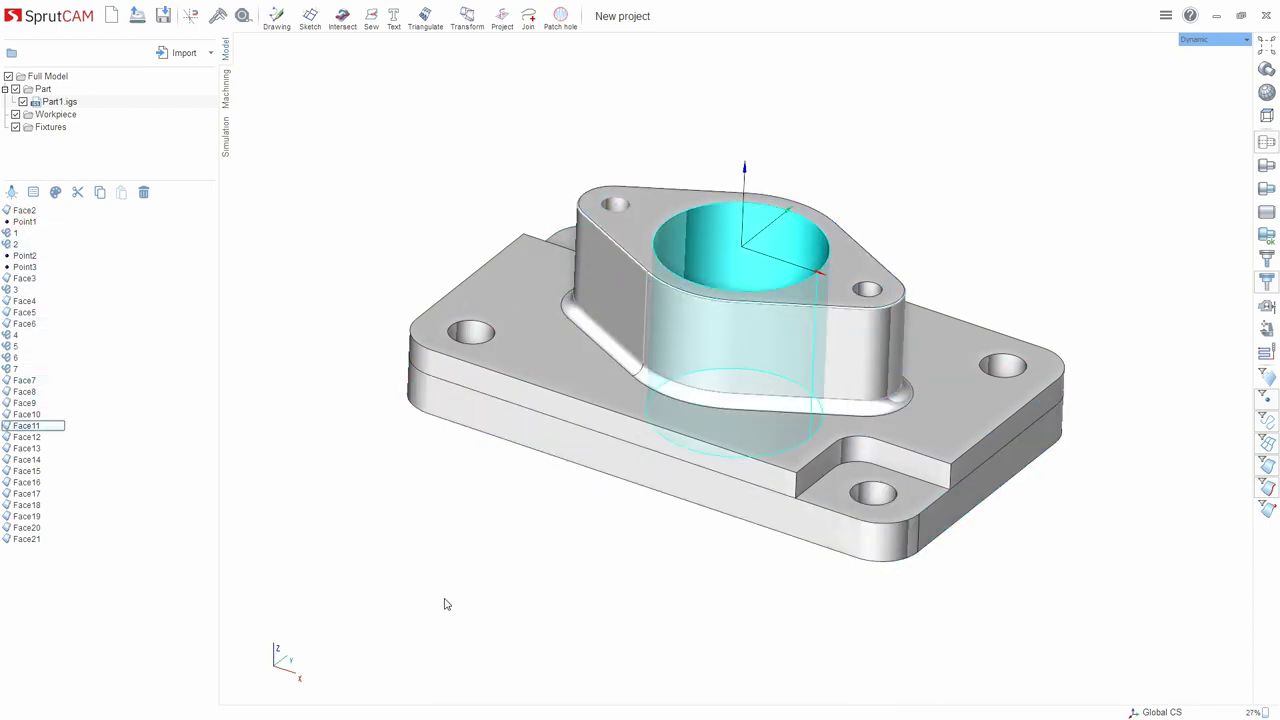
click(446, 604)
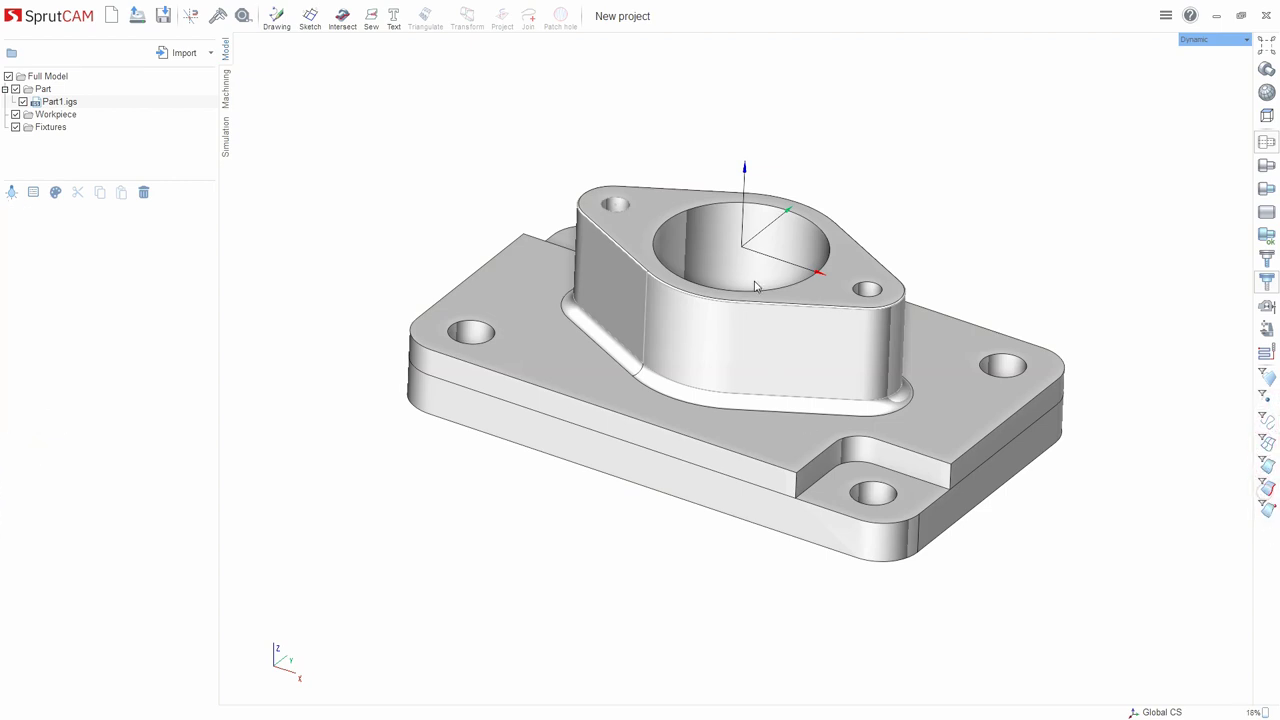
Filter the geometry to curves only and select the boss's upper outline, followed by the edge of a small hole on it.
middle_drag(675, 389, 652, 417)
click(1264, 422)
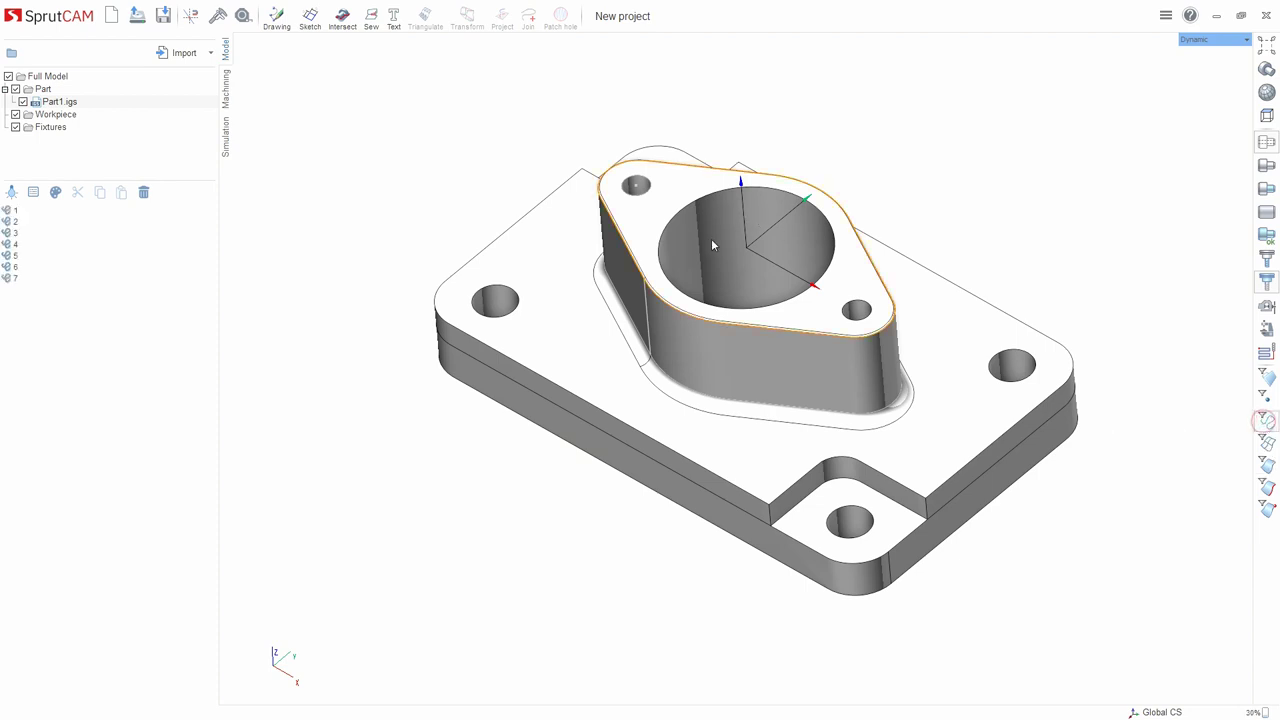
click(705, 166)
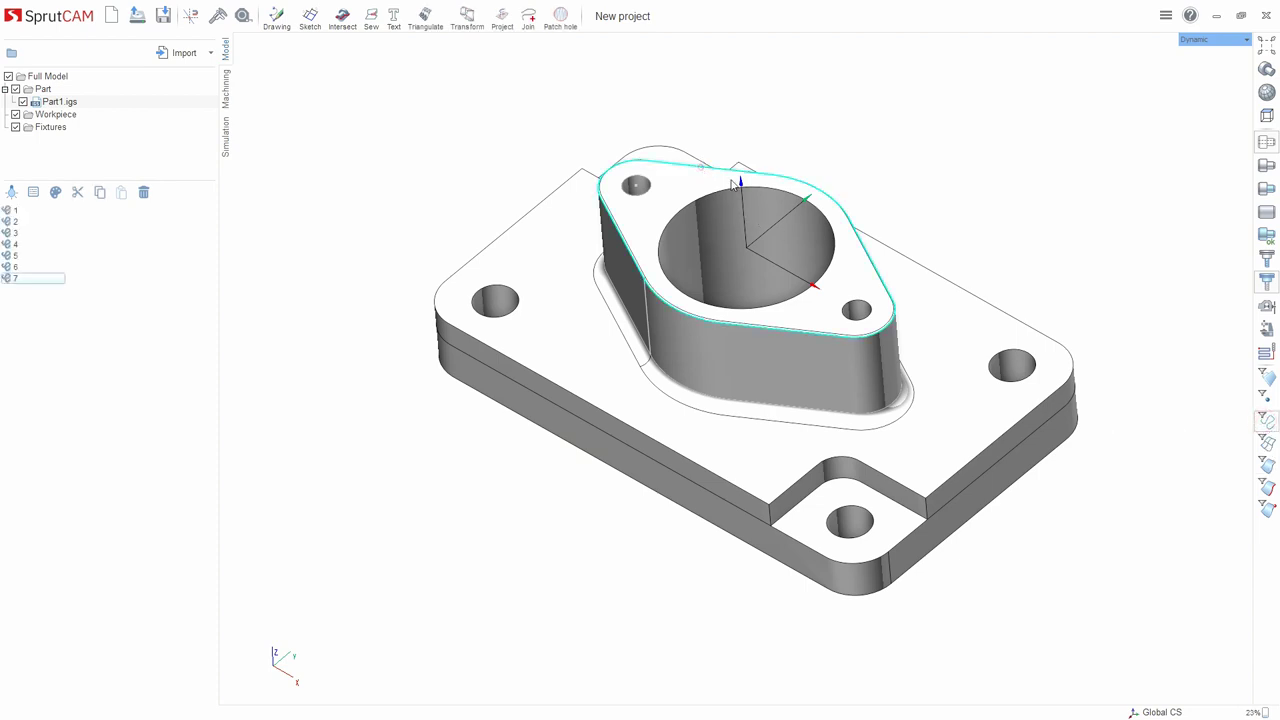
click(636, 186)
middle_drag(705, 319, 709, 359)
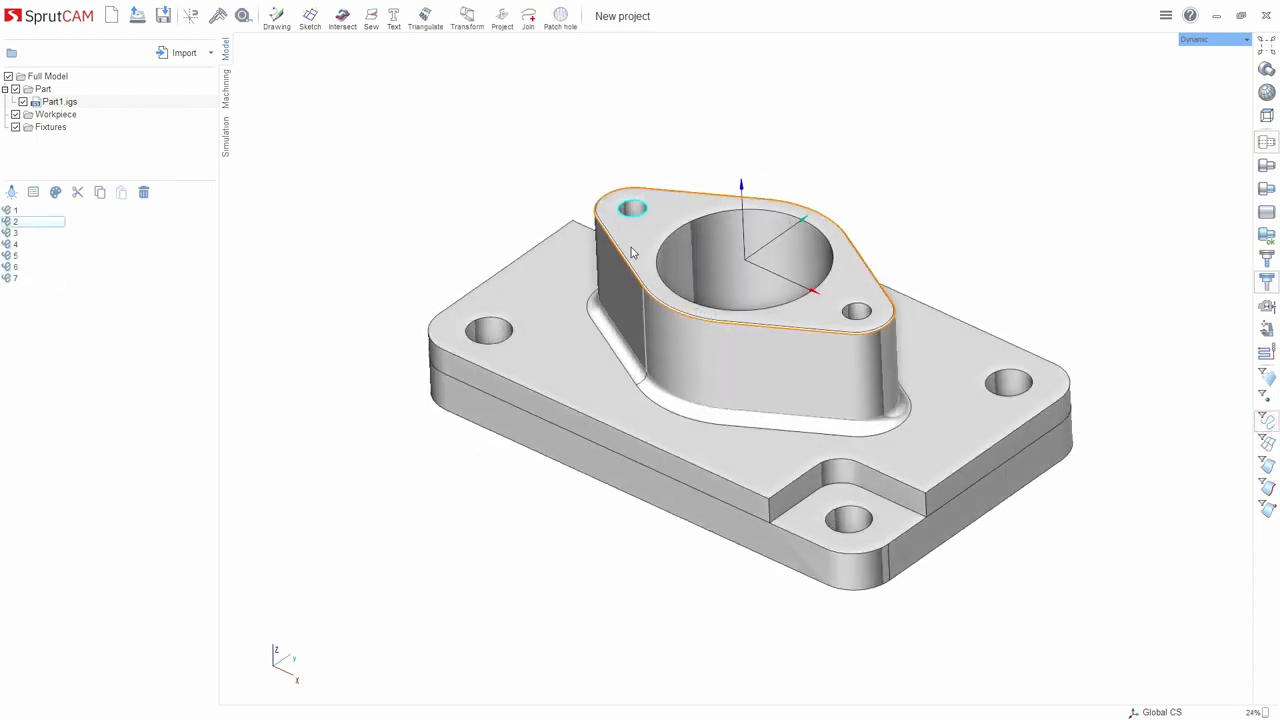
mouse_move(550, 125)
middle_down()
mouse_move(569, 138)
mouse_move(551, 125)
middle_up()
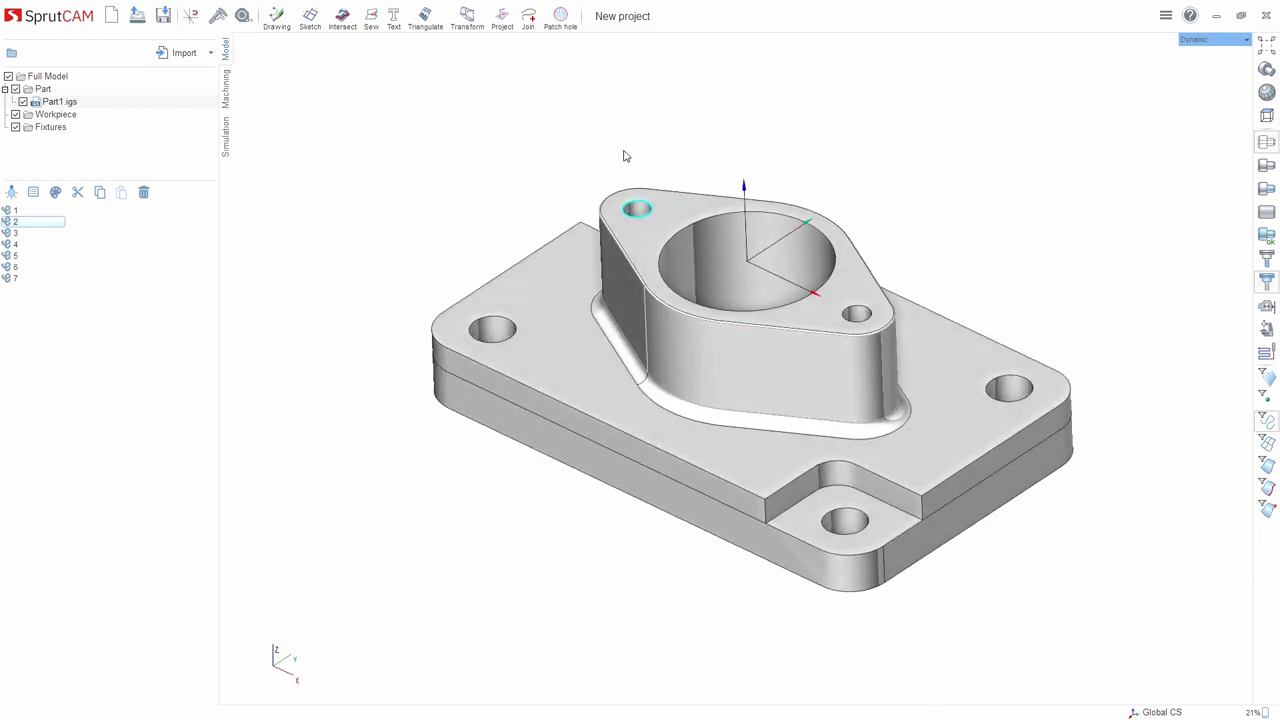
mouse_move(688, 352)
middle_down()
mouse_move(697, 269)
mouse_move(703, 400)
mouse_move(700, 362)
middle_up()
Filter the geometry to faces only and go through the part's faces to the base plate's large upper face, Face12.
click(1267, 466)
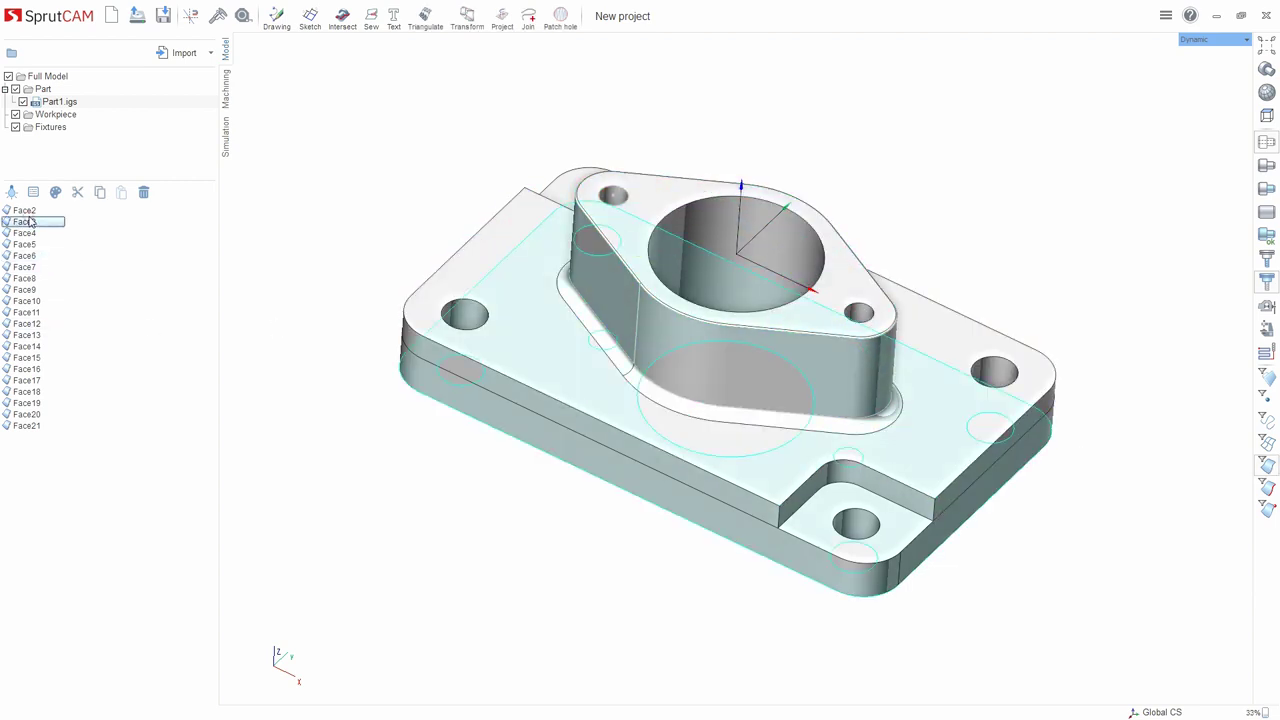
key(Down)
key(Down)
key(Down)
middle_drag(447, 181, 445, 153)
right_drag(445, 152, 444, 178)
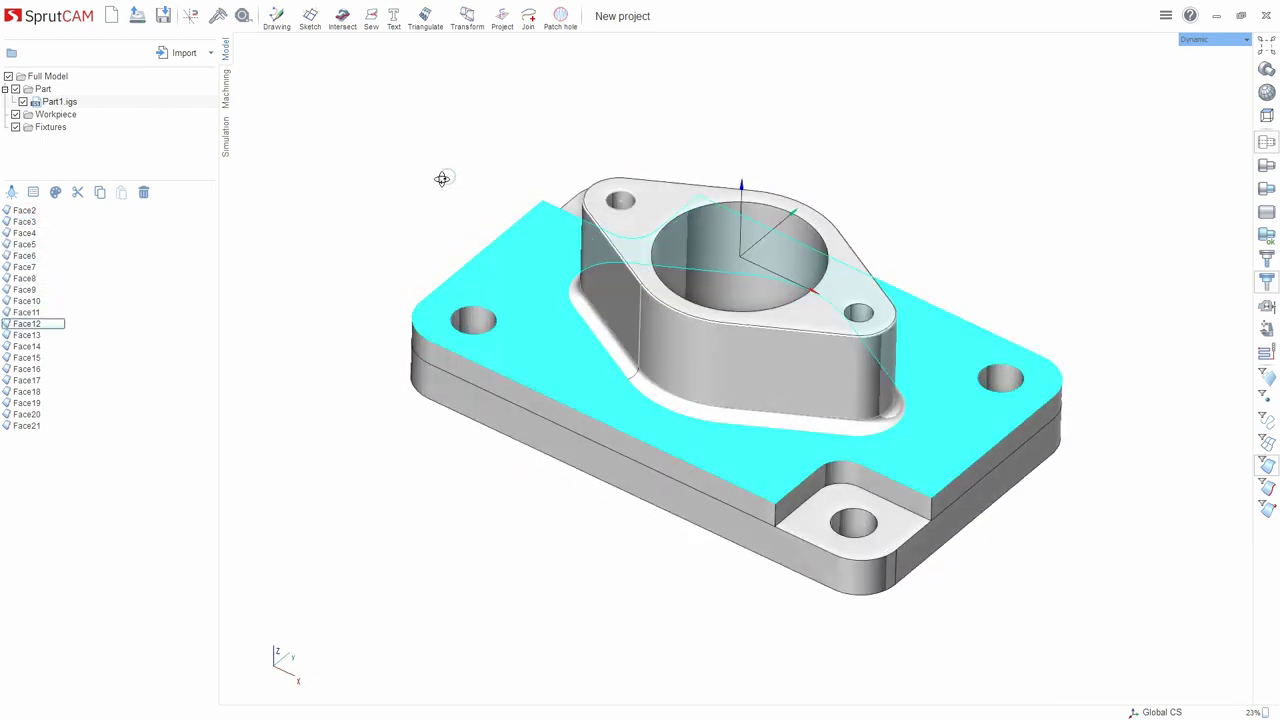
Turn the curve and other disabled geometry filters back on alongside faces, and clear the selection of the base plate's upper face.
click(1268, 489)
click(1269, 445)
click(1269, 423)
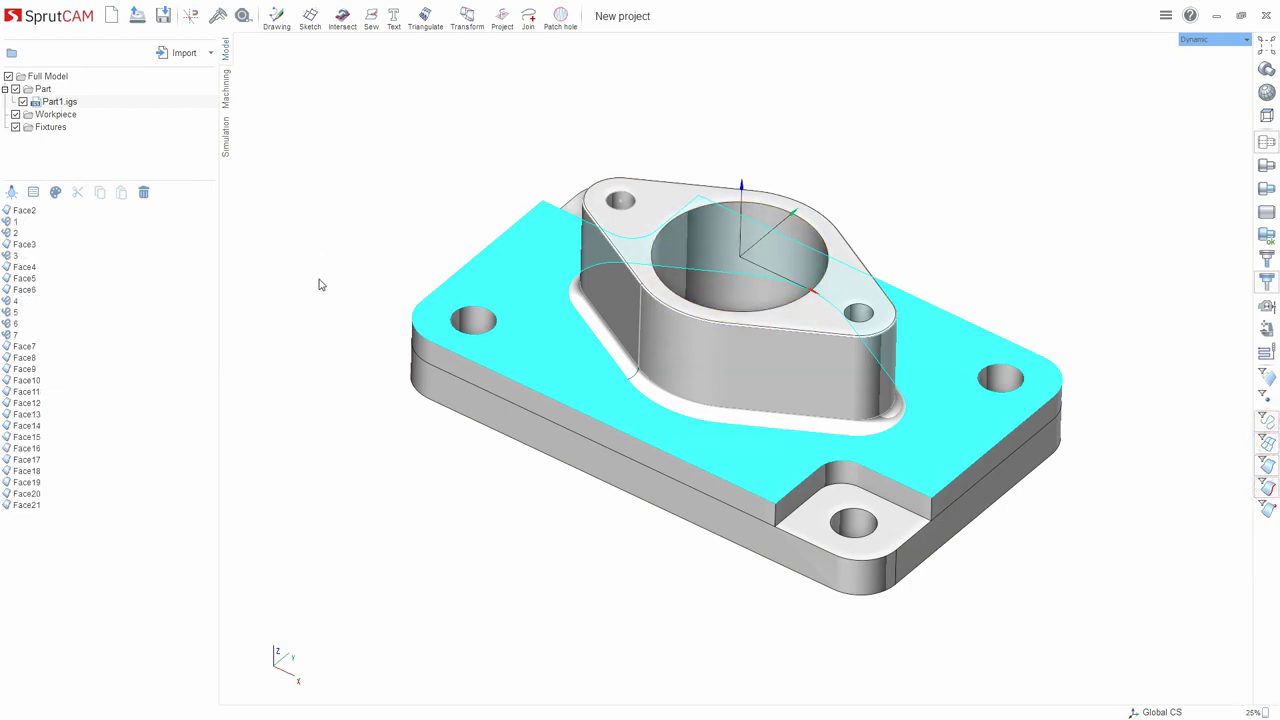
right_drag(514, 171, 469, 149)
click(473, 158)
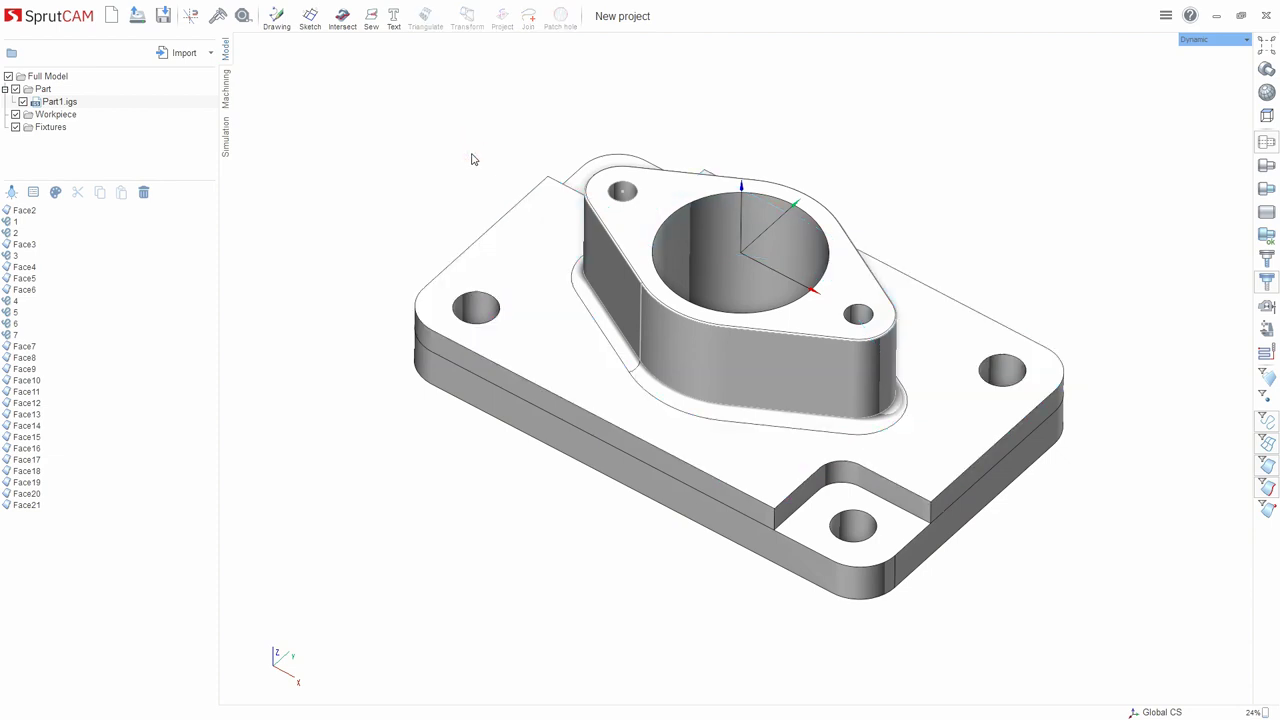
Check the model's Workpiece group and examine how the part sits in the machine table in the machining environment.
click(60, 116)
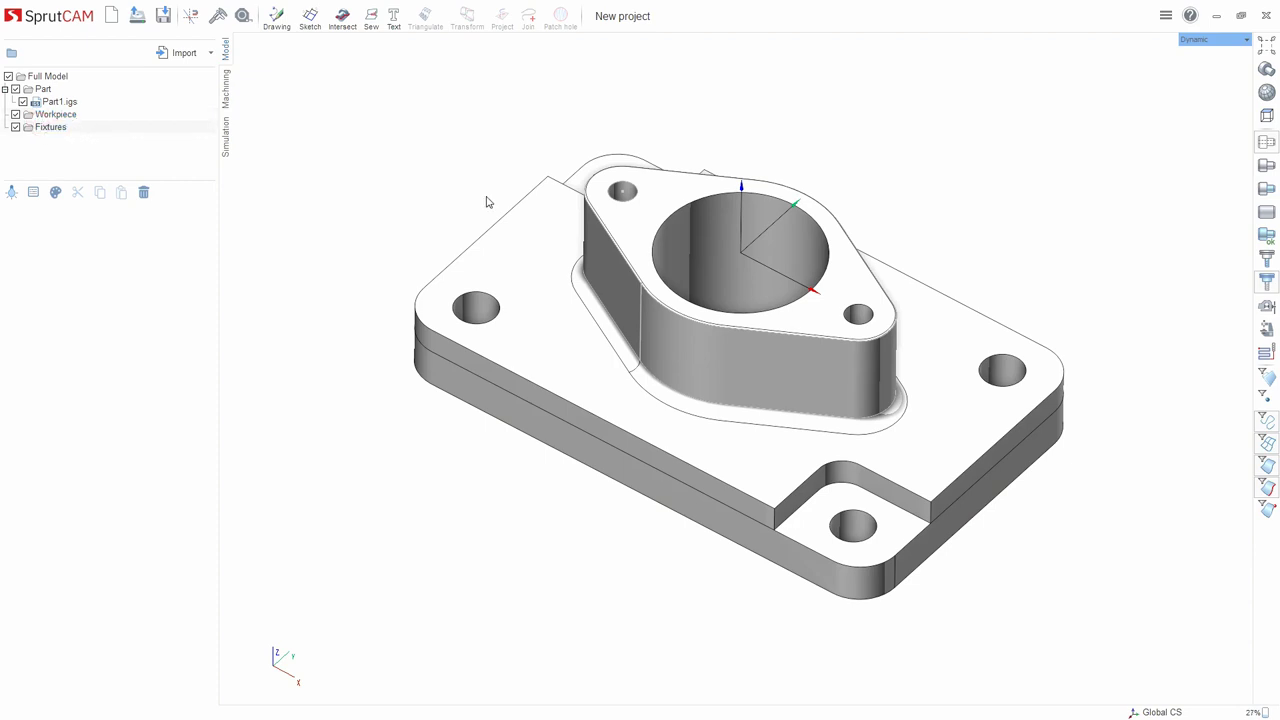
middle_drag(487, 202, 486, 179)
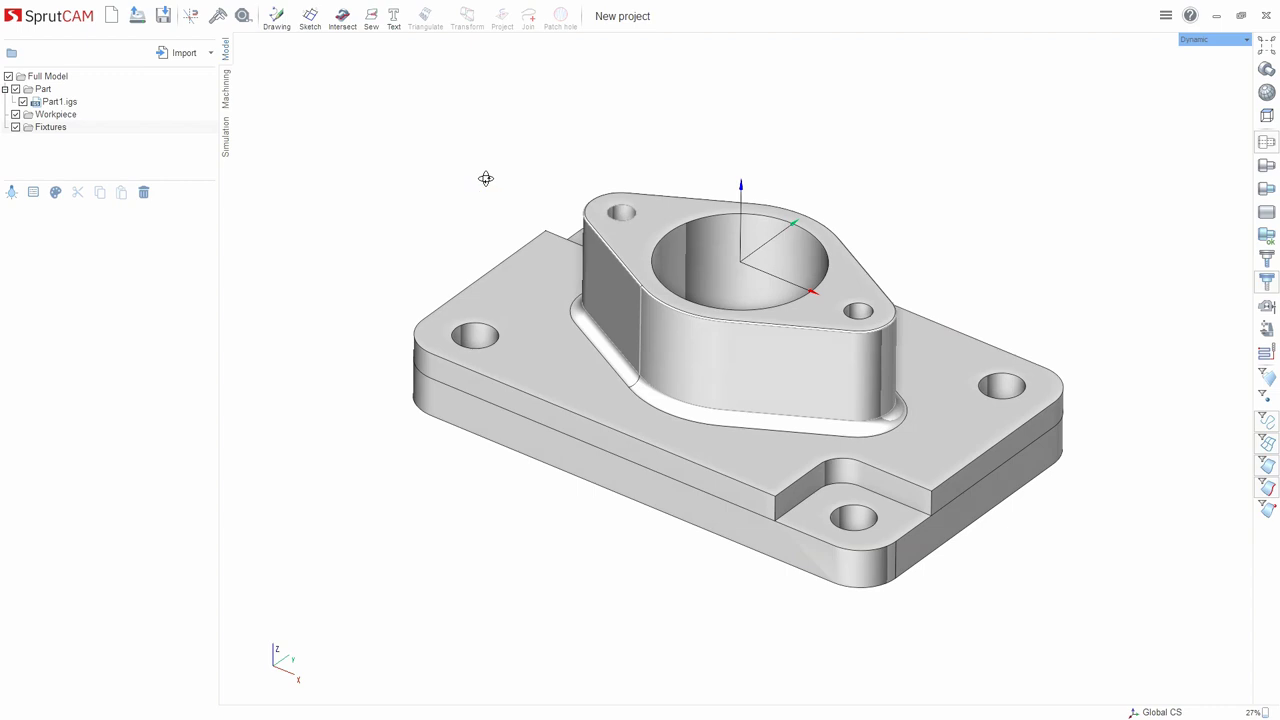
click(227, 90)
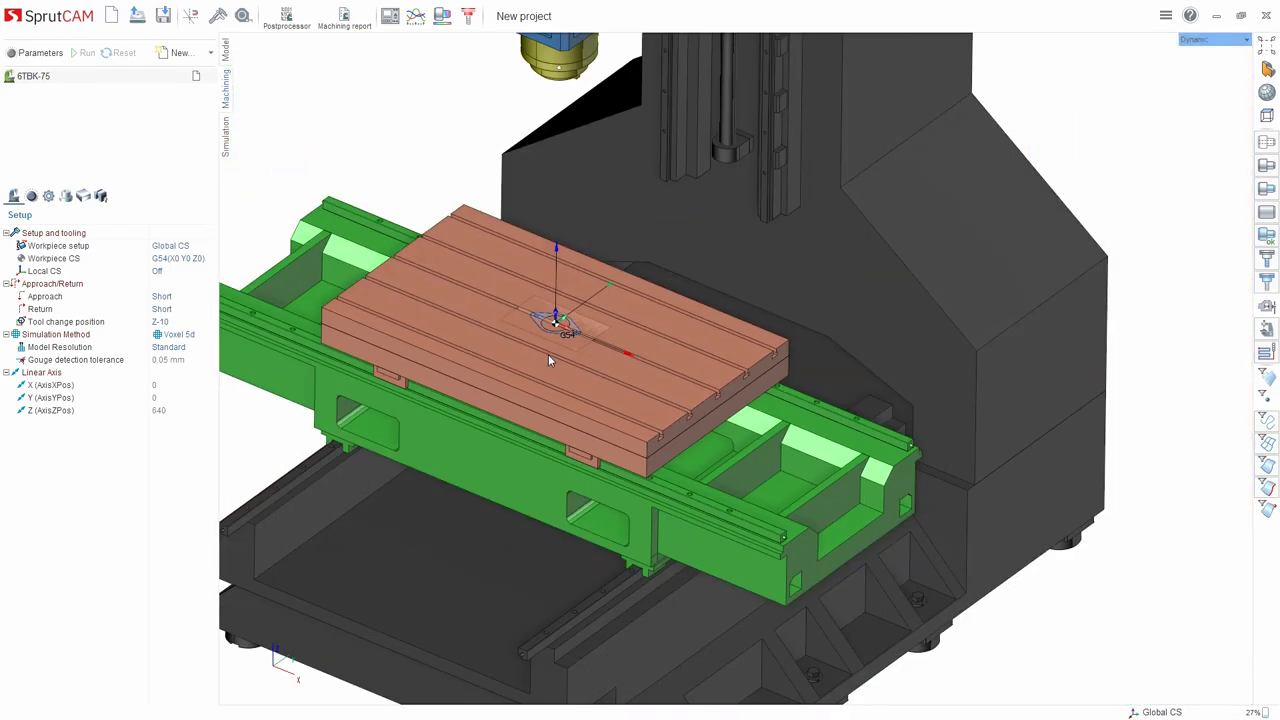
scroll(592, 349, up, 5)
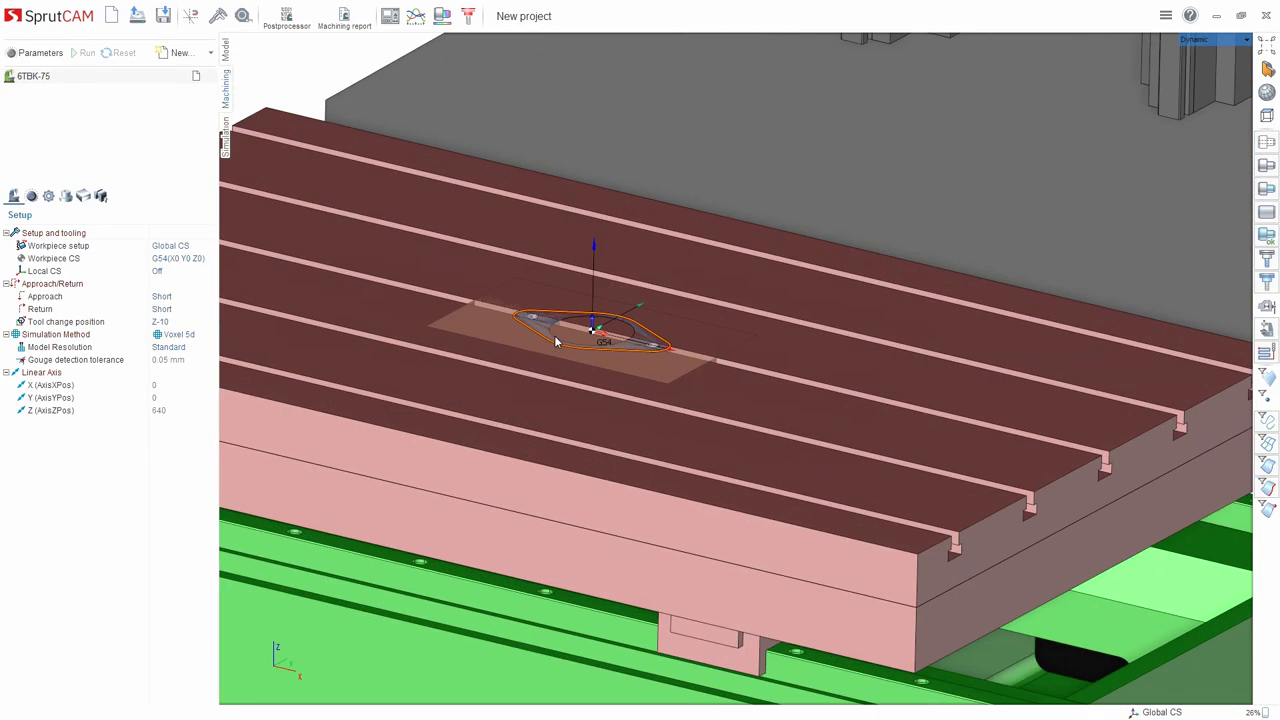
scroll(600, 345, down, 5)
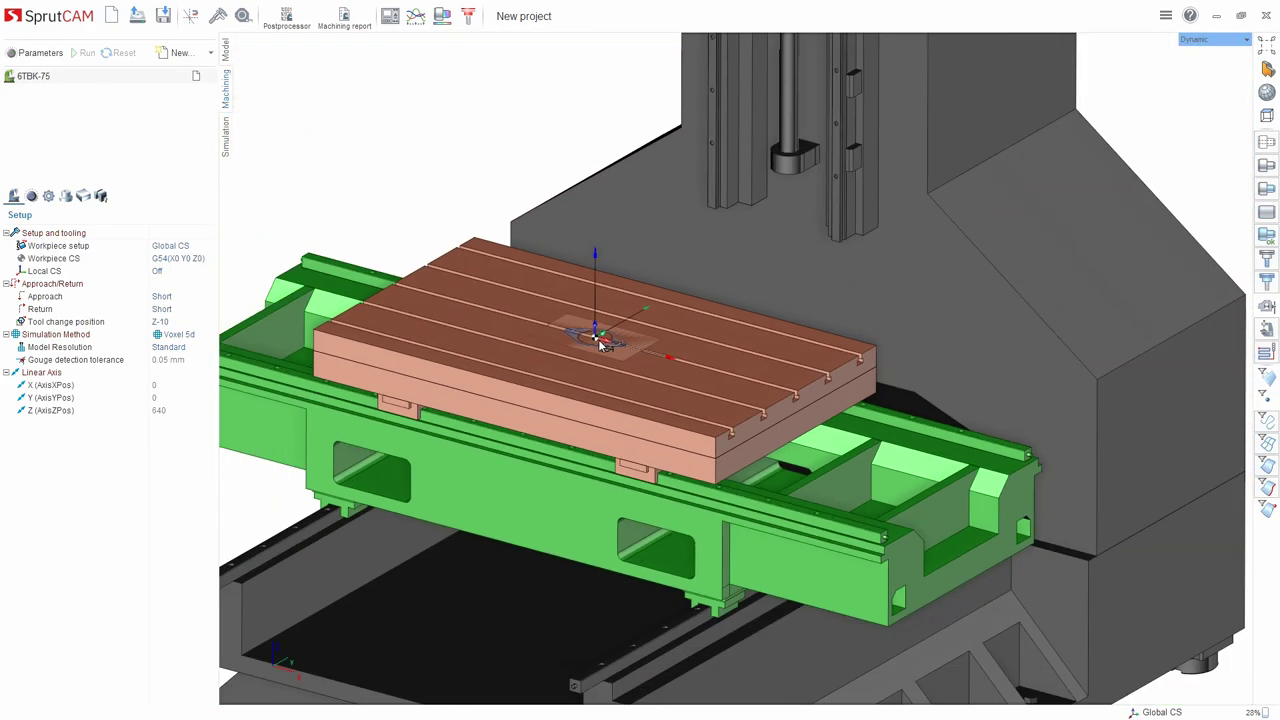
scroll(608, 347, up, 3)
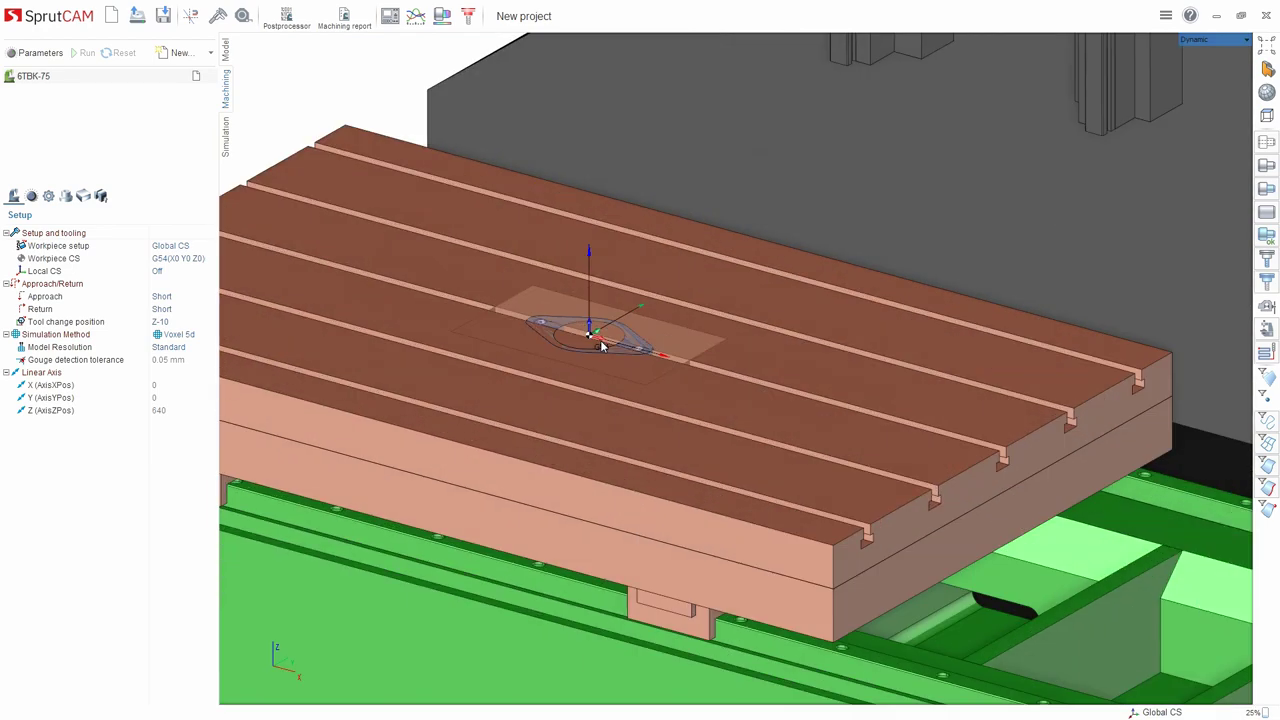
scroll(590, 248, down, 3)
scroll(653, 298, up, 3)
middle_drag(613, 310, 621, 307)
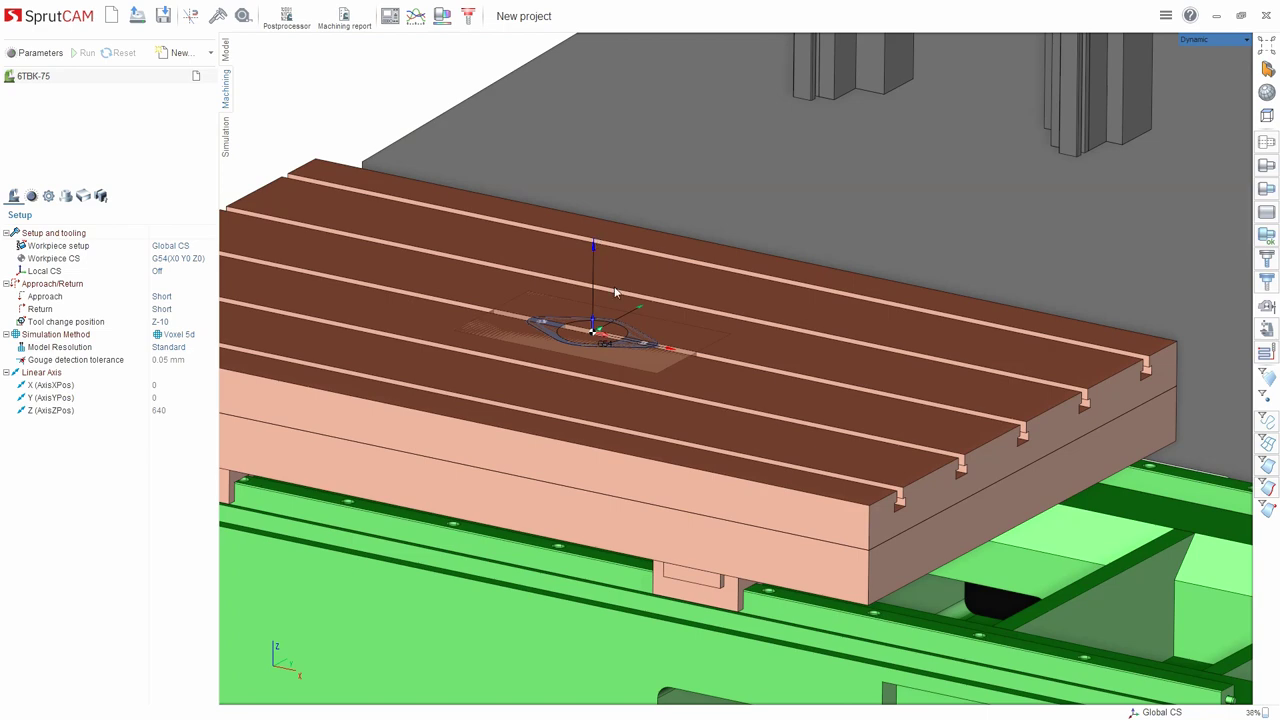
scroll(638, 303, up, 2)
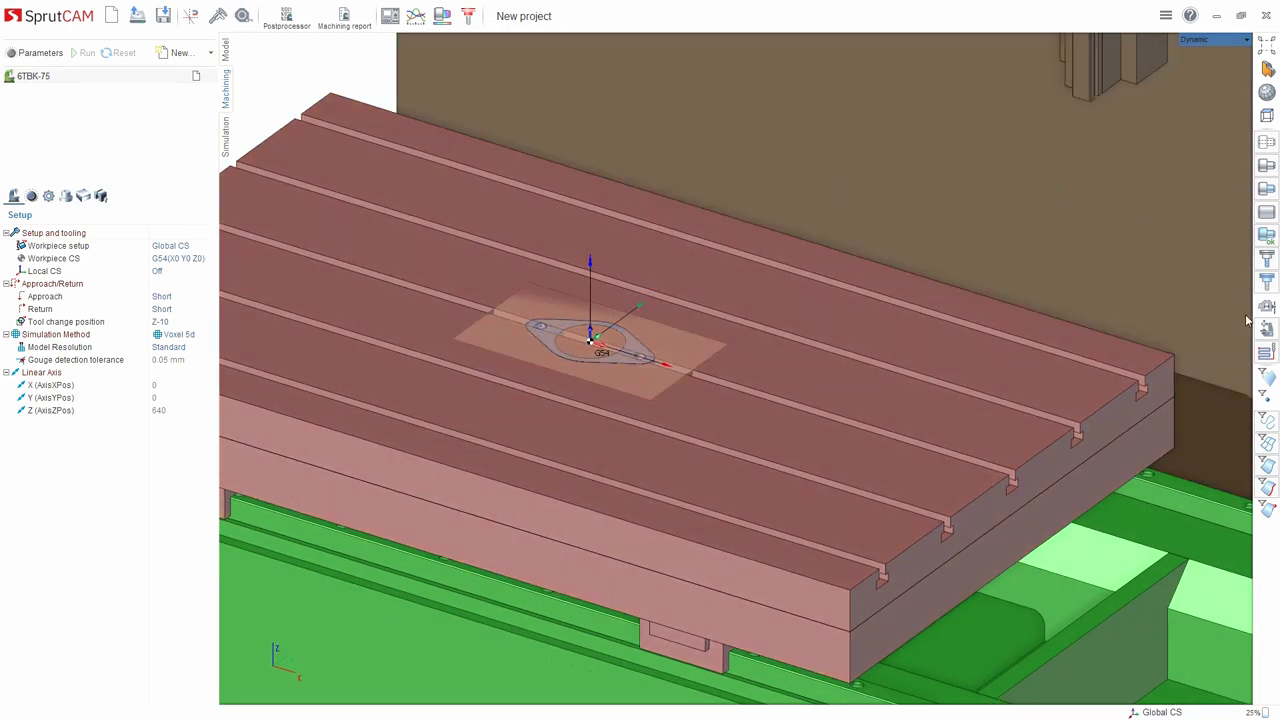
Hide the machine and examine the part inside its transparent workpiece box from several angles.
click(1266, 329)
mouse_move(853, 370)
middle_down()
mouse_move(872, 260)
mouse_move(857, 391)
middle_up()
scroll(571, 390, up, 4)
scroll(592, 351, down, 2)
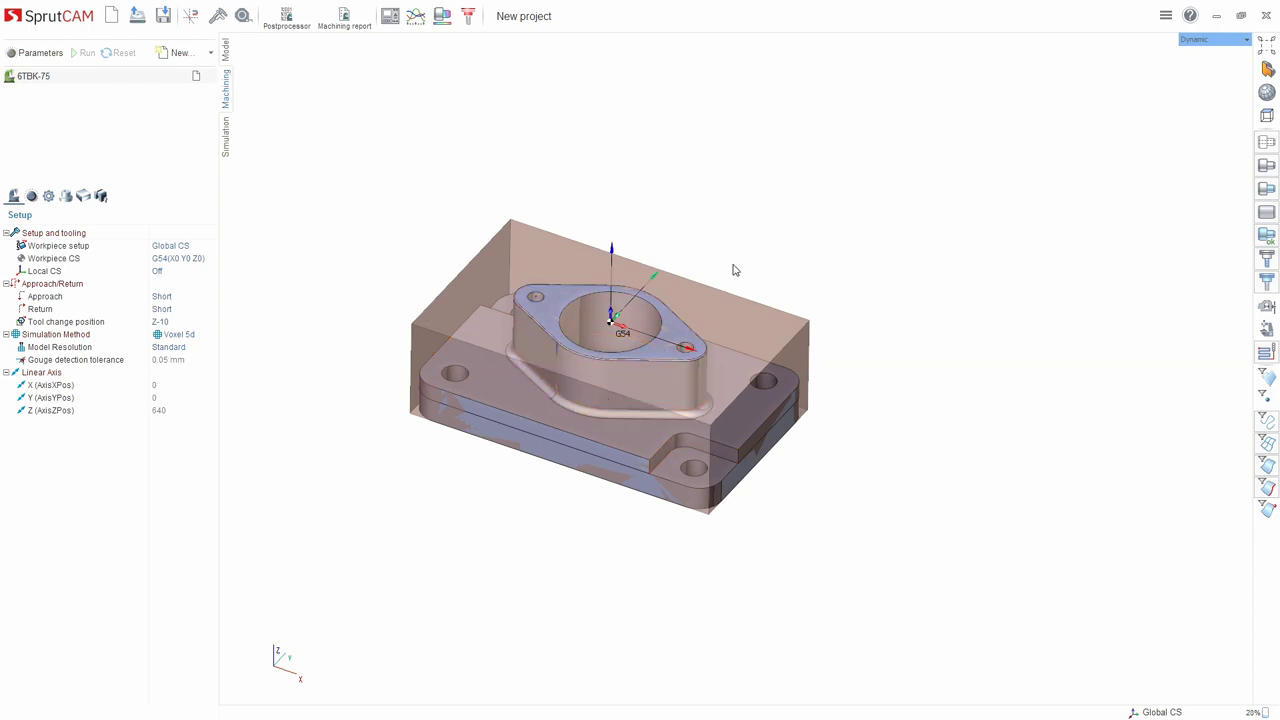
right_drag(733, 270, 622, 509)
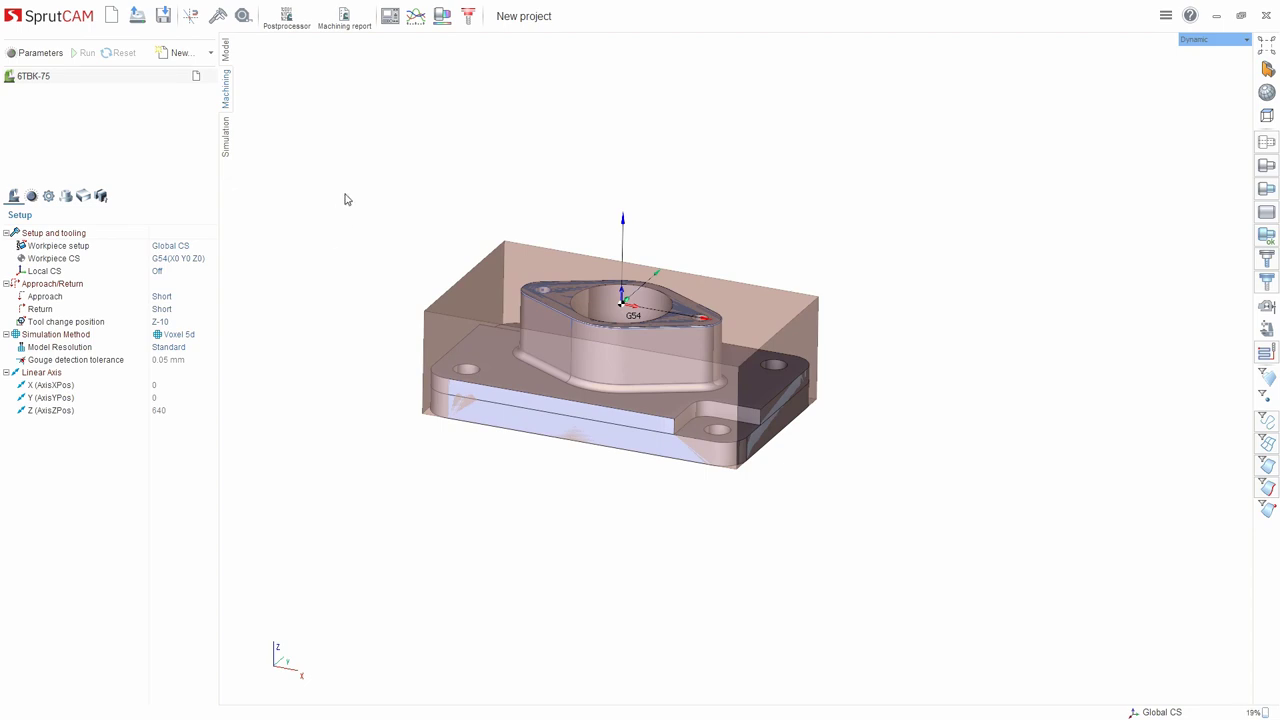
Review the primitive workpiece definition for a box around the part and close it without adding an item.
click(226, 52)
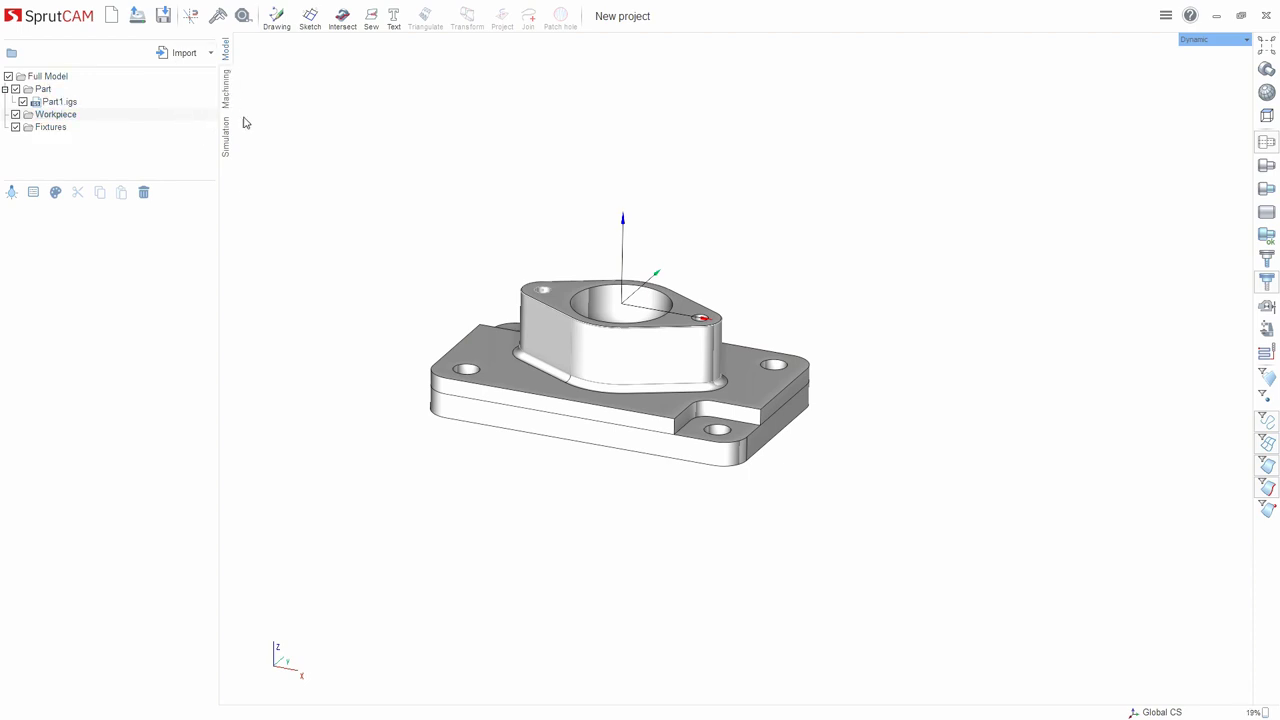
click(226, 85)
click(83, 196)
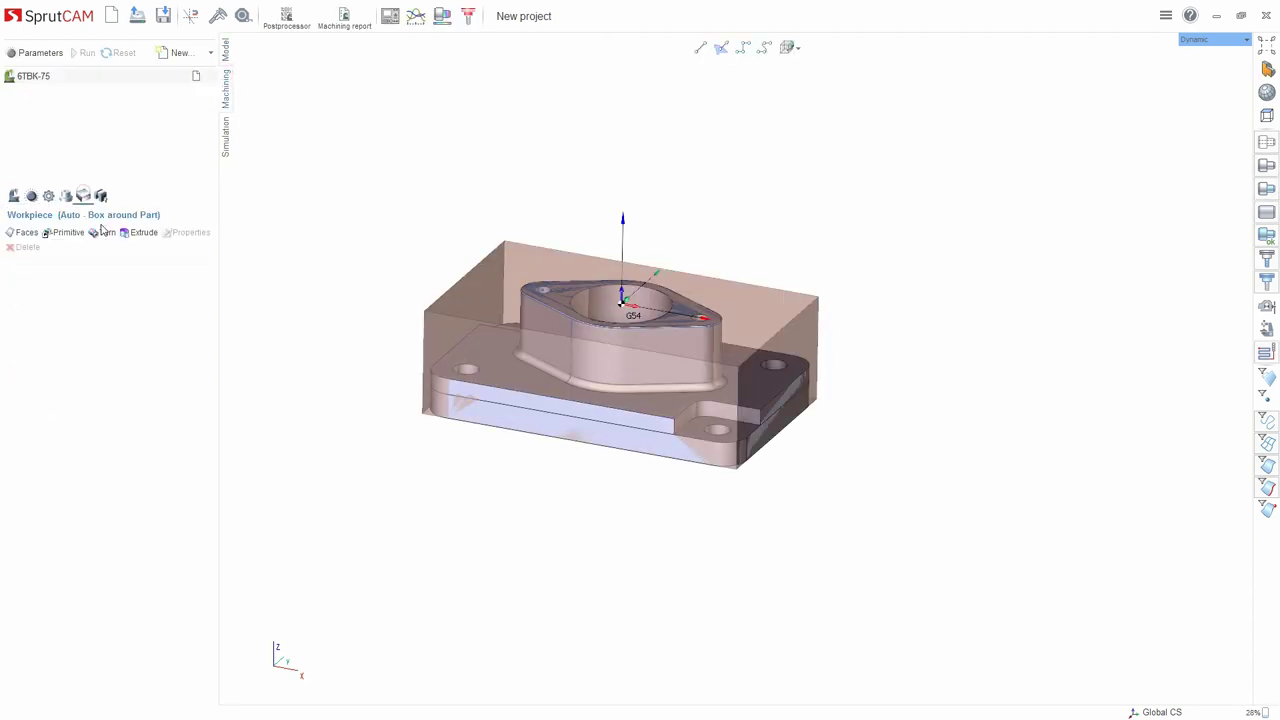
click(80, 237)
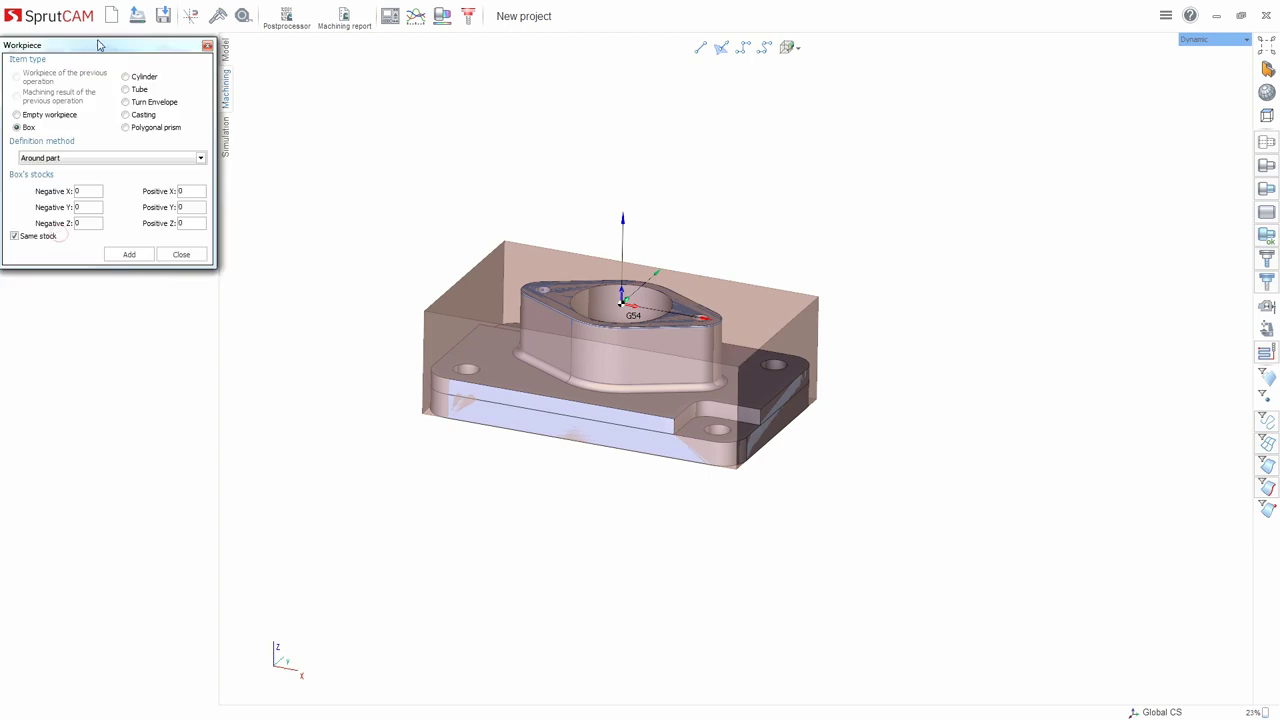
drag(102, 43, 133, 100)
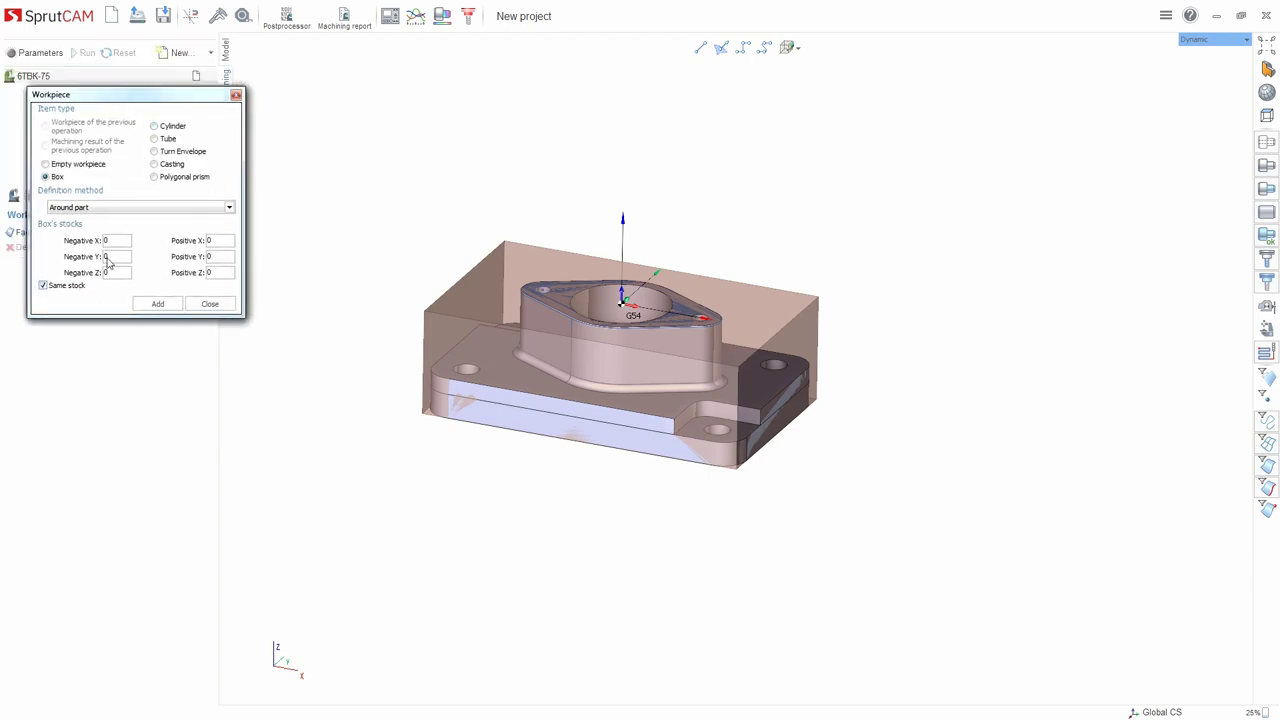
click(236, 94)
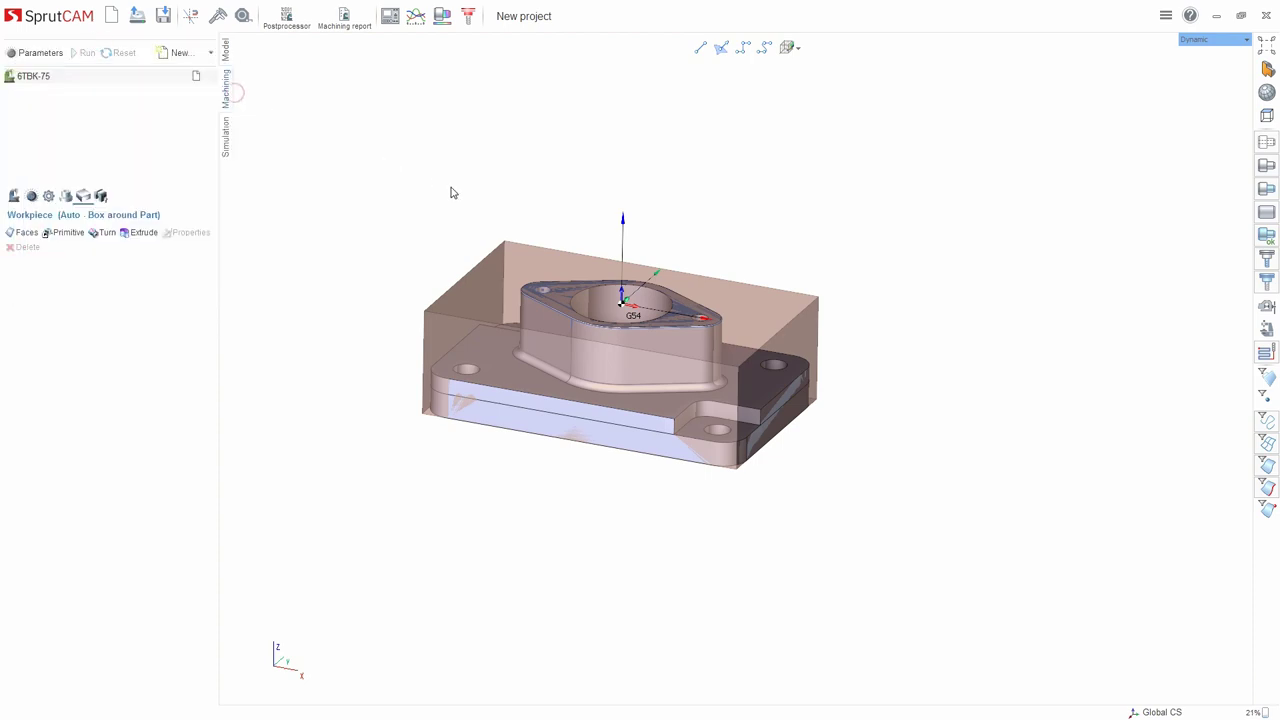
Return to the machine's setup parameters, show the machine again and examine the part's position relative to the table.
click(226, 90)
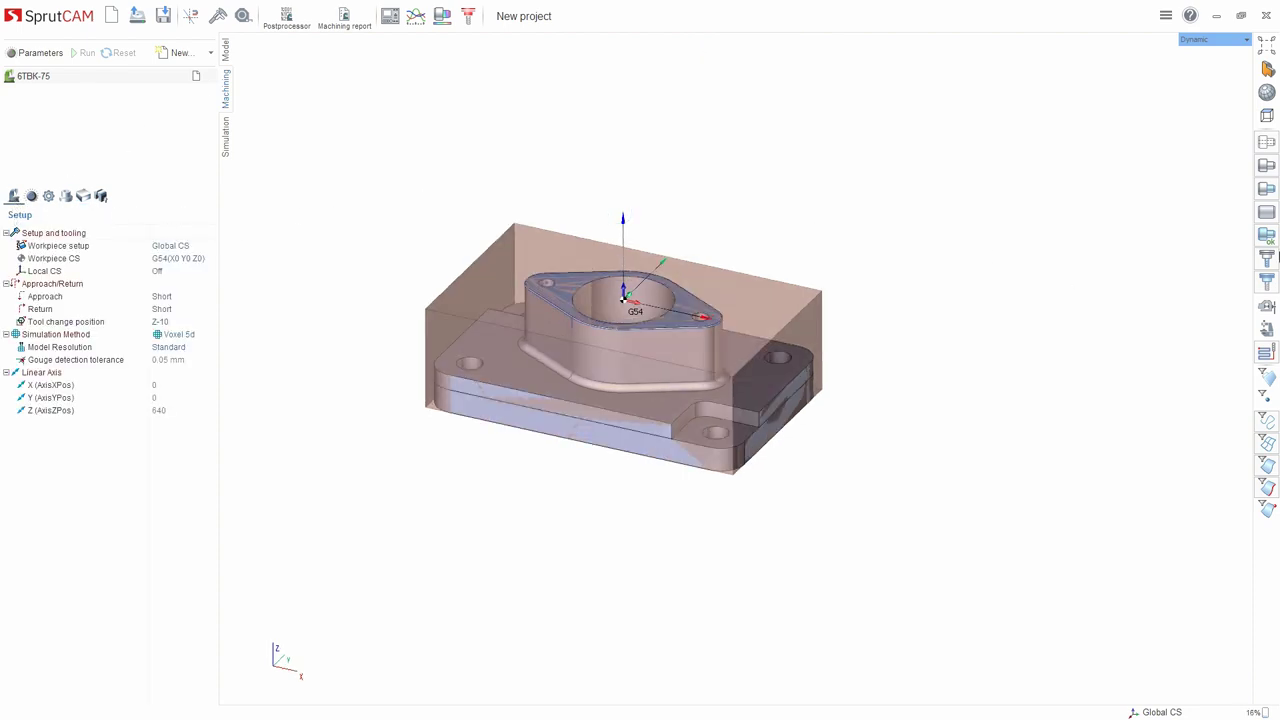
click(1265, 329)
scroll(898, 397, down, 5)
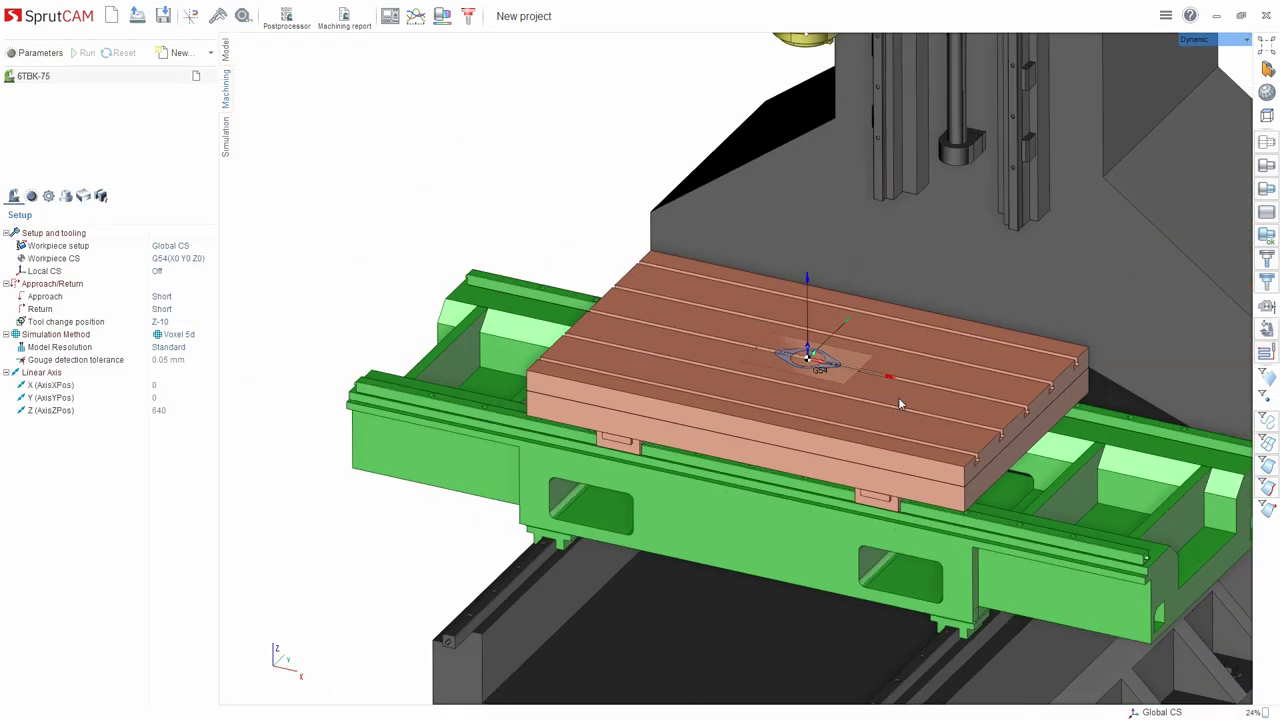
scroll(610, 361, down, 5)
scroll(785, 341, up, 3)
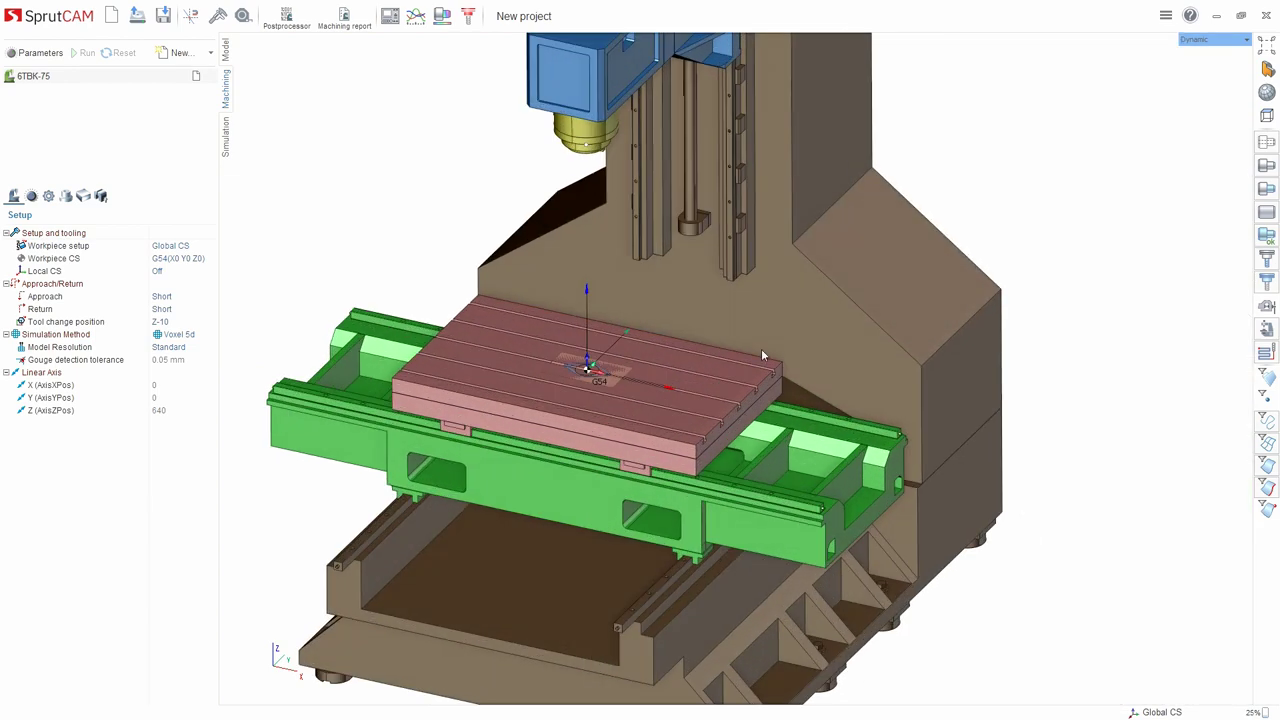
scroll(761, 348, up, 1)
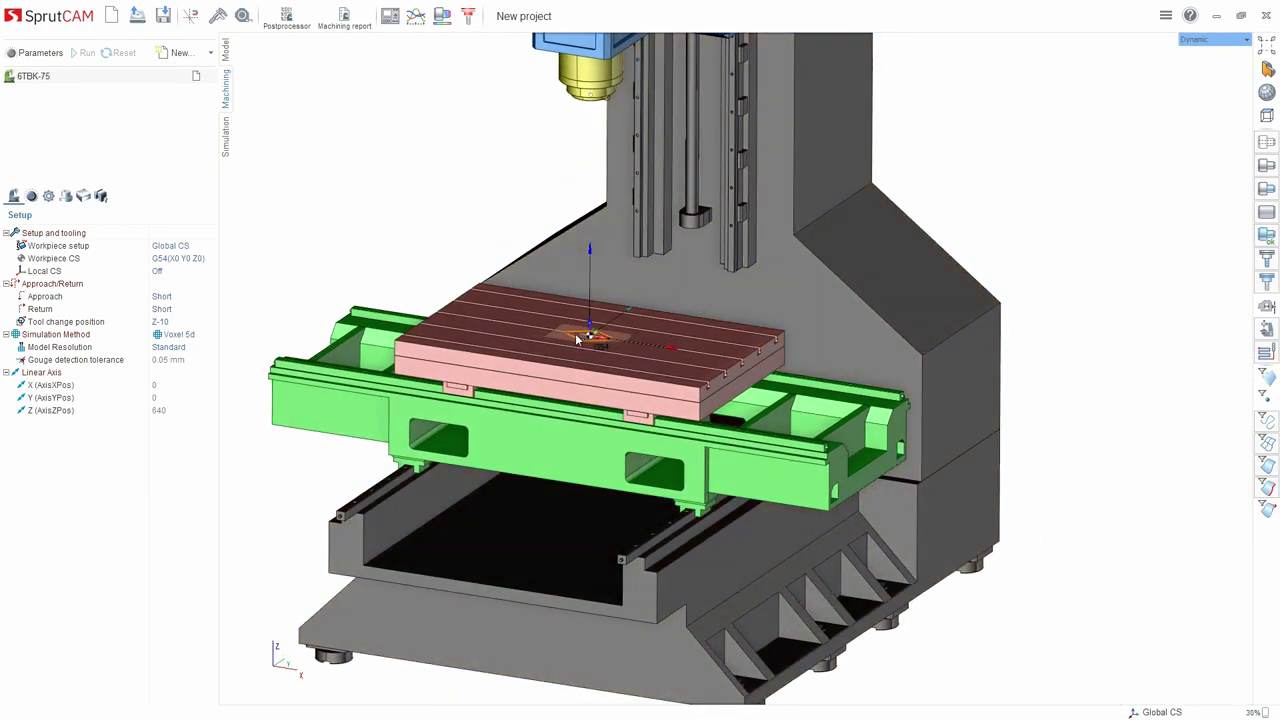
mouse_move(583, 333)
middle_down()
mouse_move(612, 310)
mouse_move(592, 326)
mouse_move(594, 301)
mouse_move(585, 323)
middle_up()
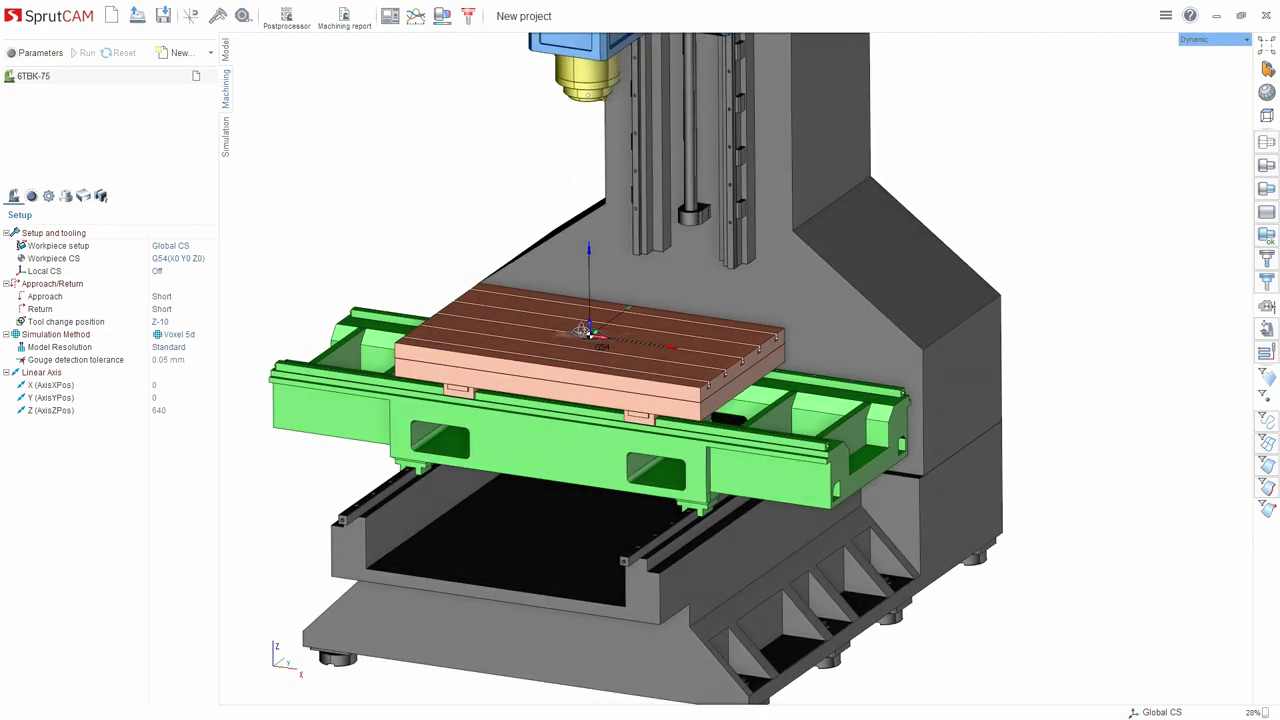
Raise the part in the workpiece setup by setting its Z translation from the workpiece holder CS to 100.
click(45, 248)
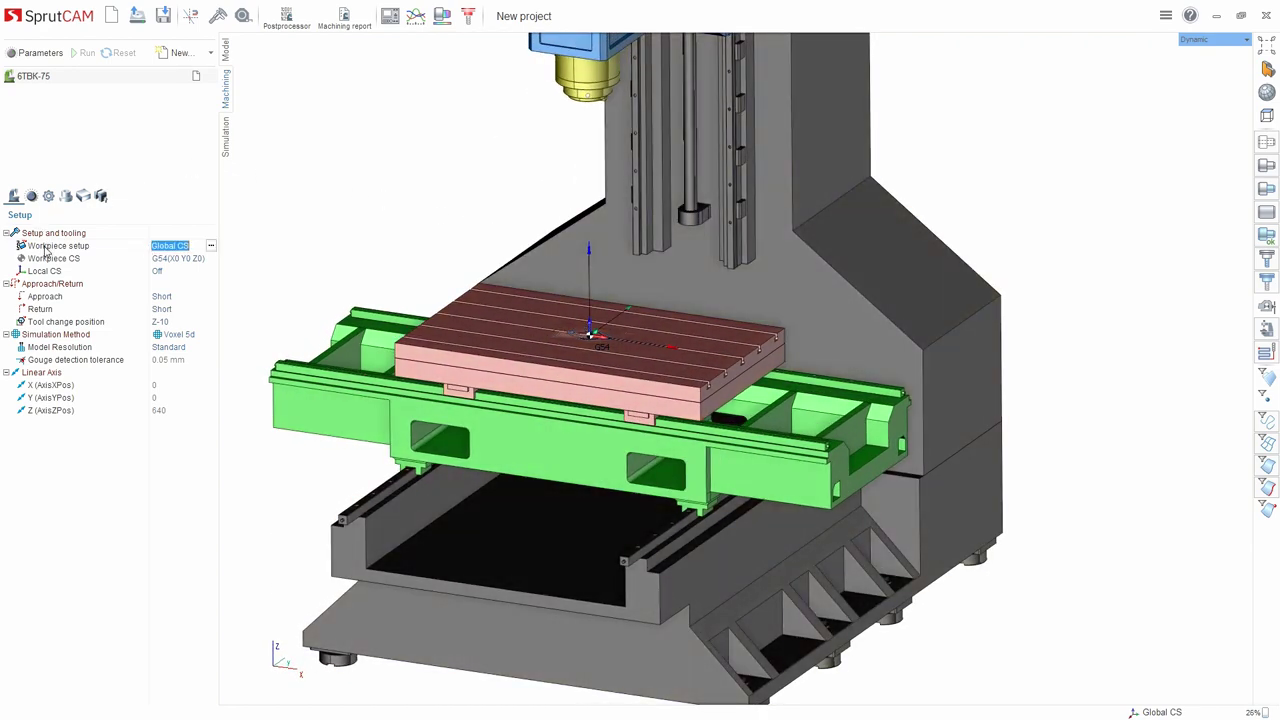
click(210, 246)
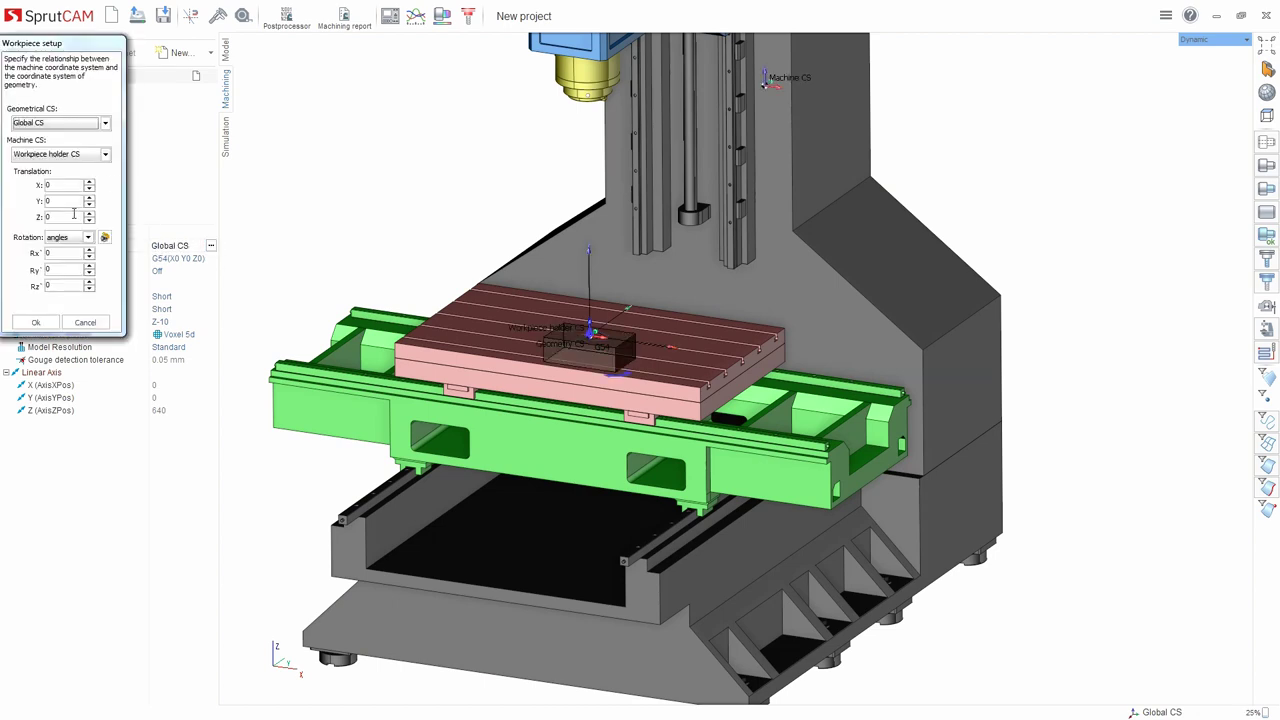
scroll(64, 220, up, 8)
scroll(65, 220, up, 20)
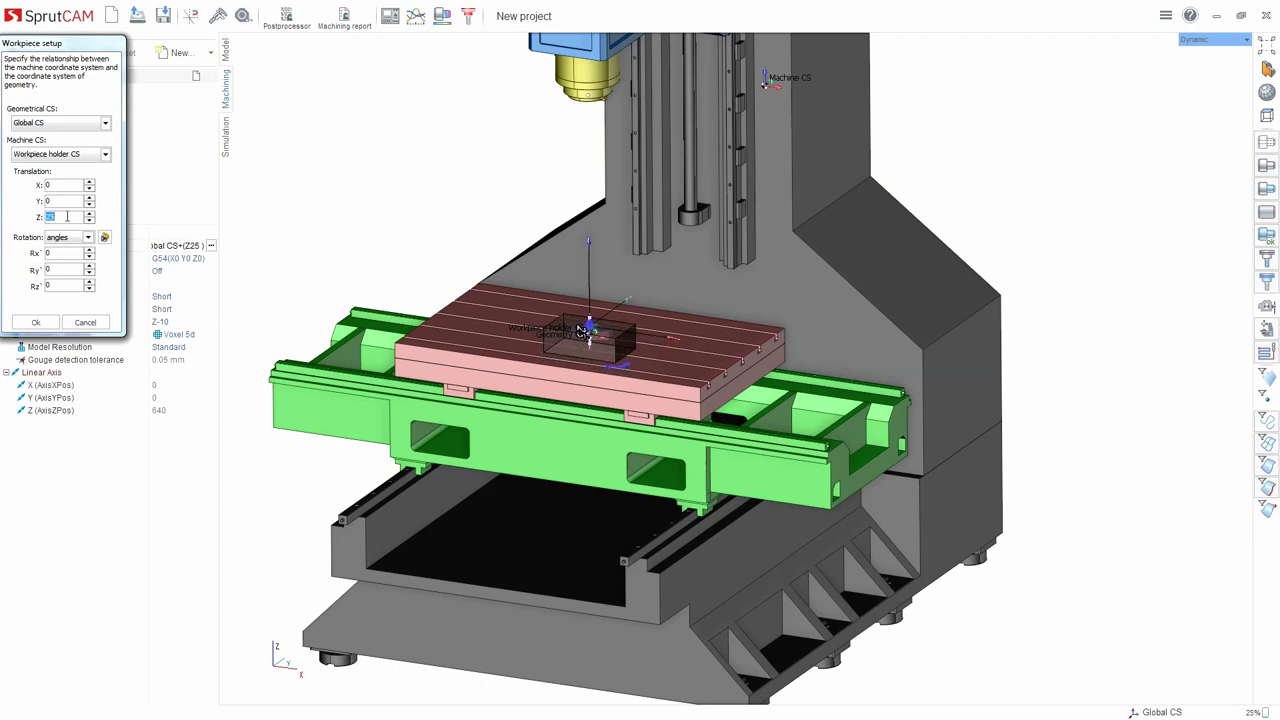
scroll(66, 216, up, 20)
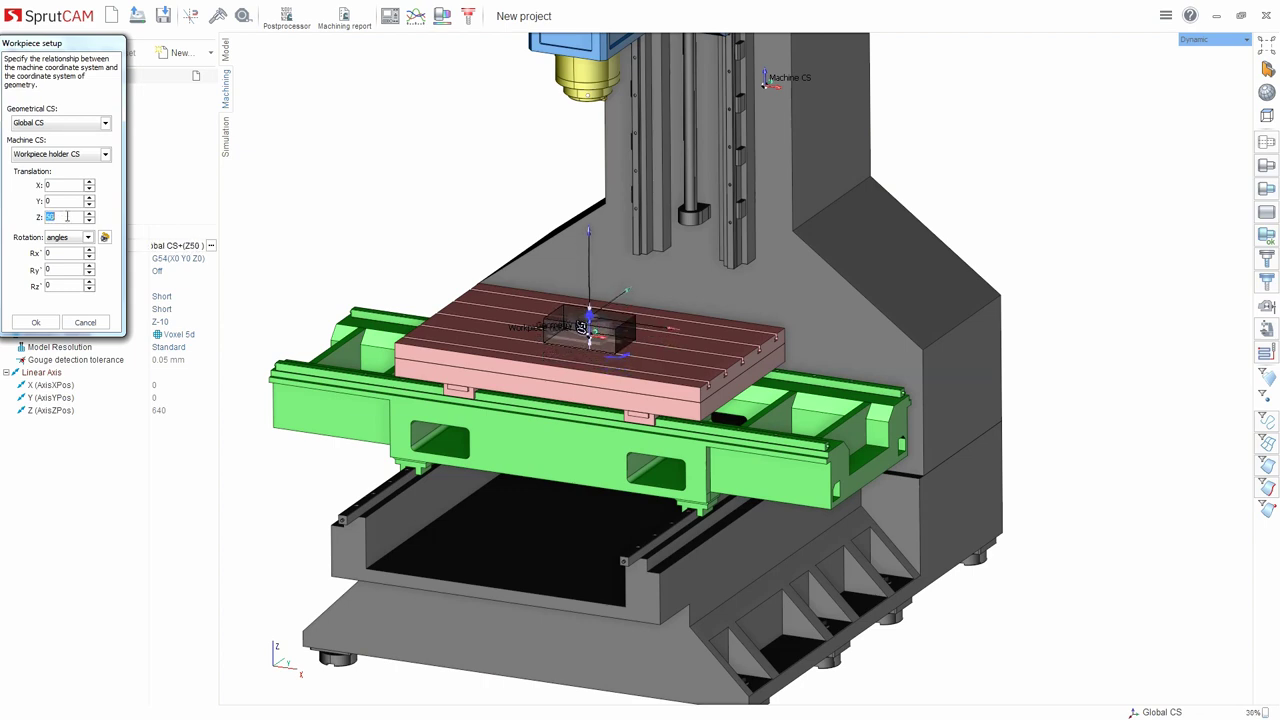
scroll(66, 216, up, 17)
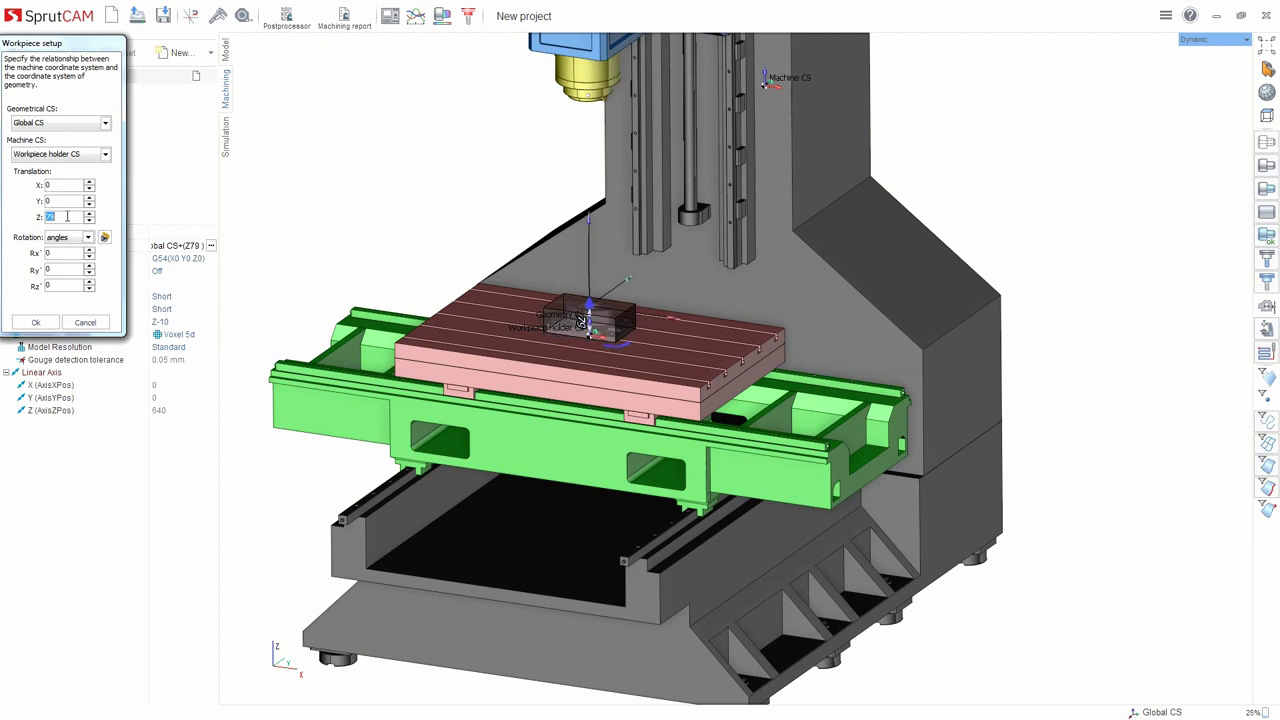
scroll(66, 216, up, 5)
drag(67, 216, 24, 213)
text(100)
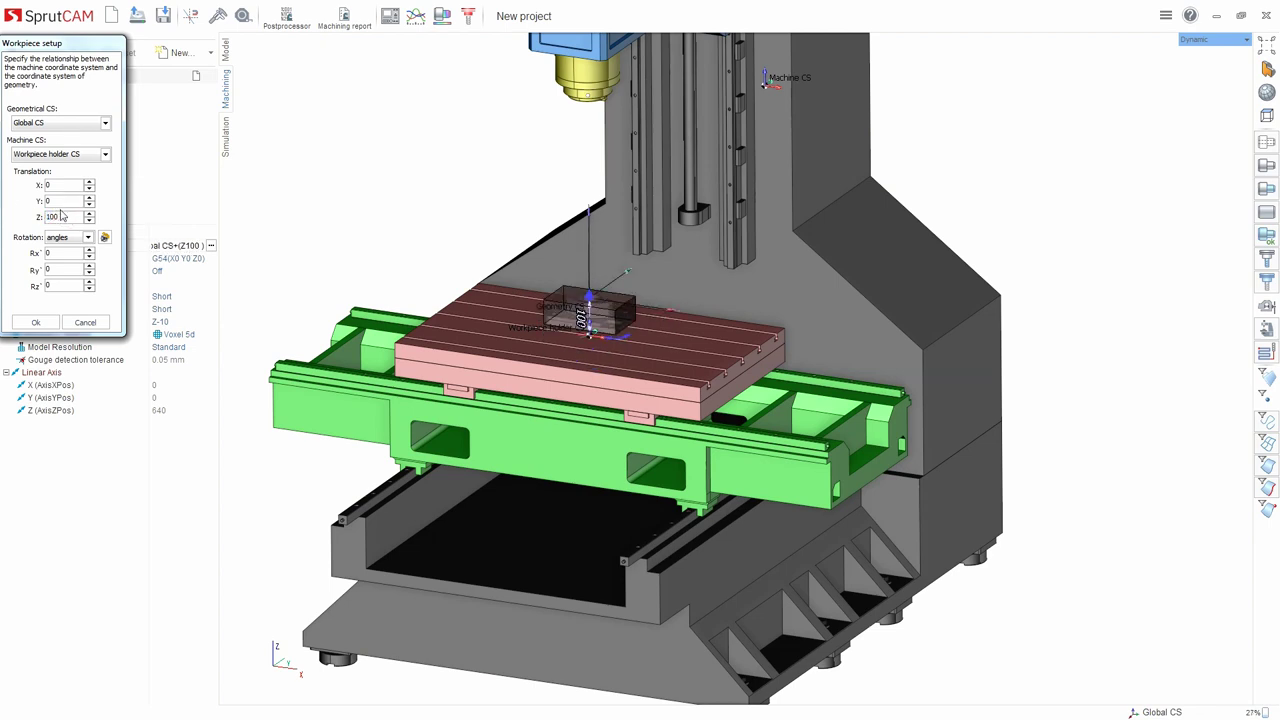
click(35, 322)
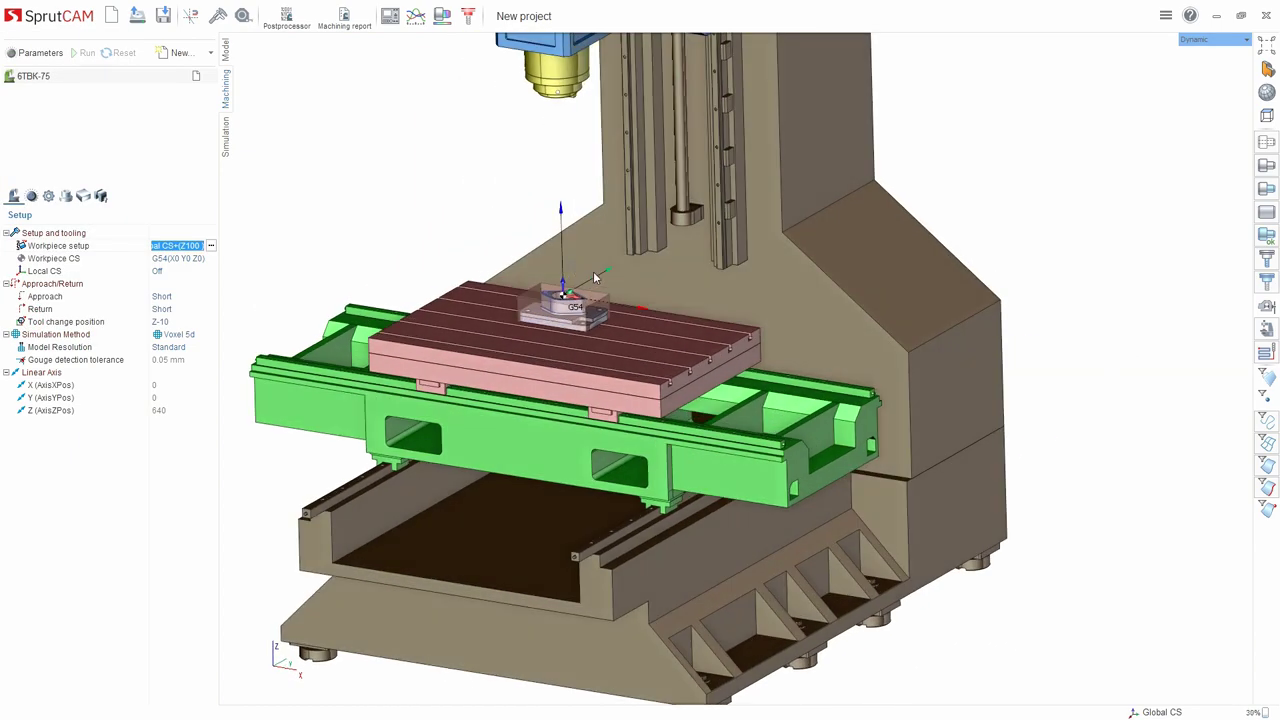
Examine the part's placement on the machine table, close up and with the whole machine in view.
scroll(594, 278, down, 4)
scroll(573, 246, up, 4)
mouse_move(571, 238)
middle_down()
mouse_move(583, 277)
mouse_move(571, 229)
middle_up()
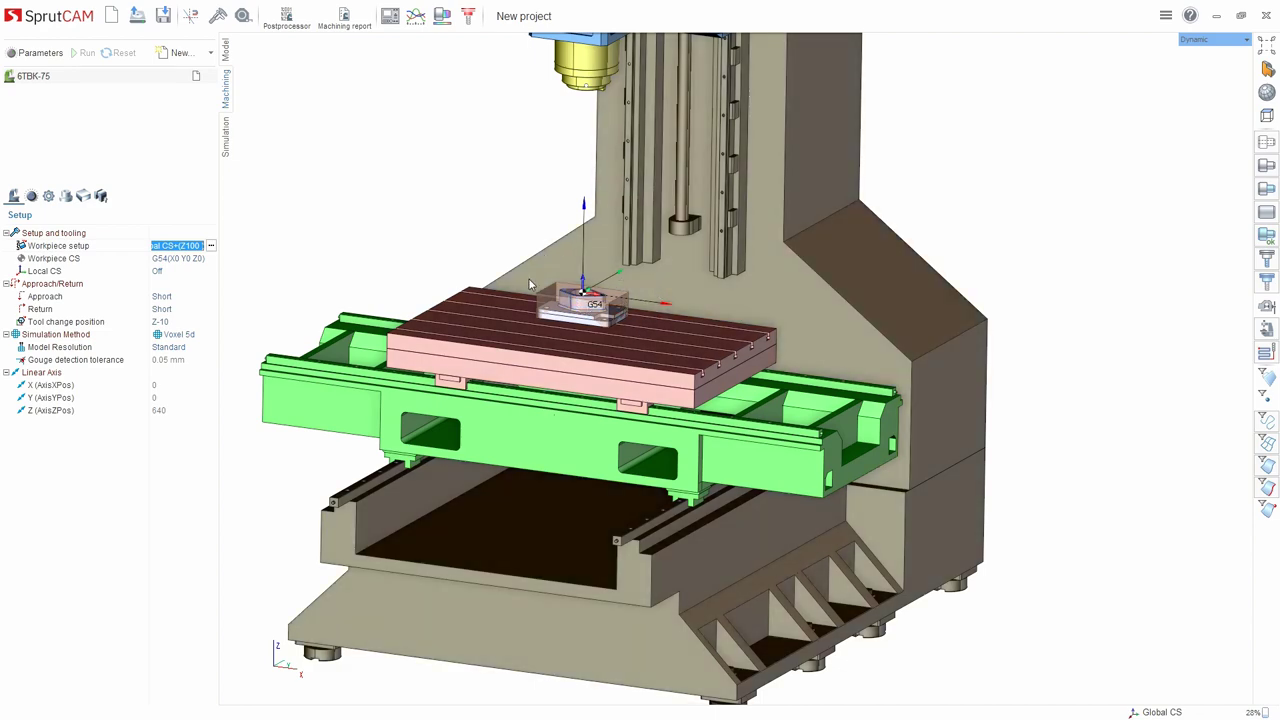
scroll(605, 303, up, 3)
scroll(600, 302, up, 2)
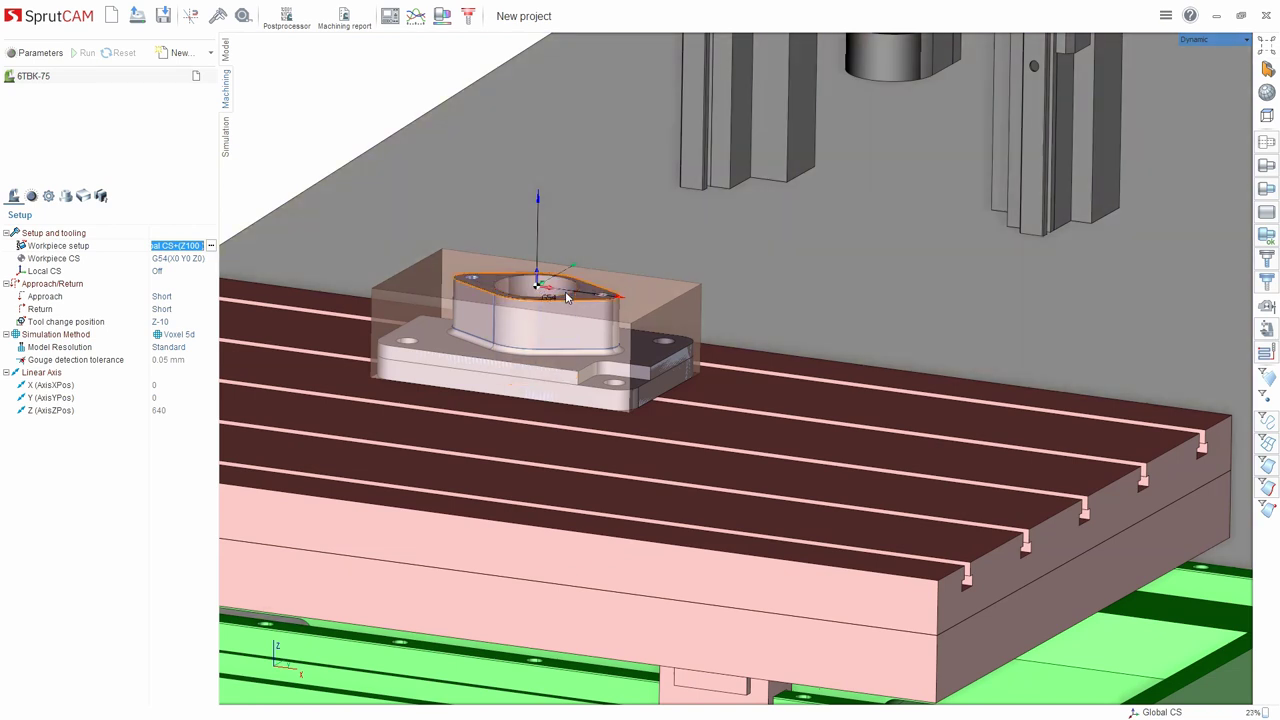
scroll(570, 306, down, 2)
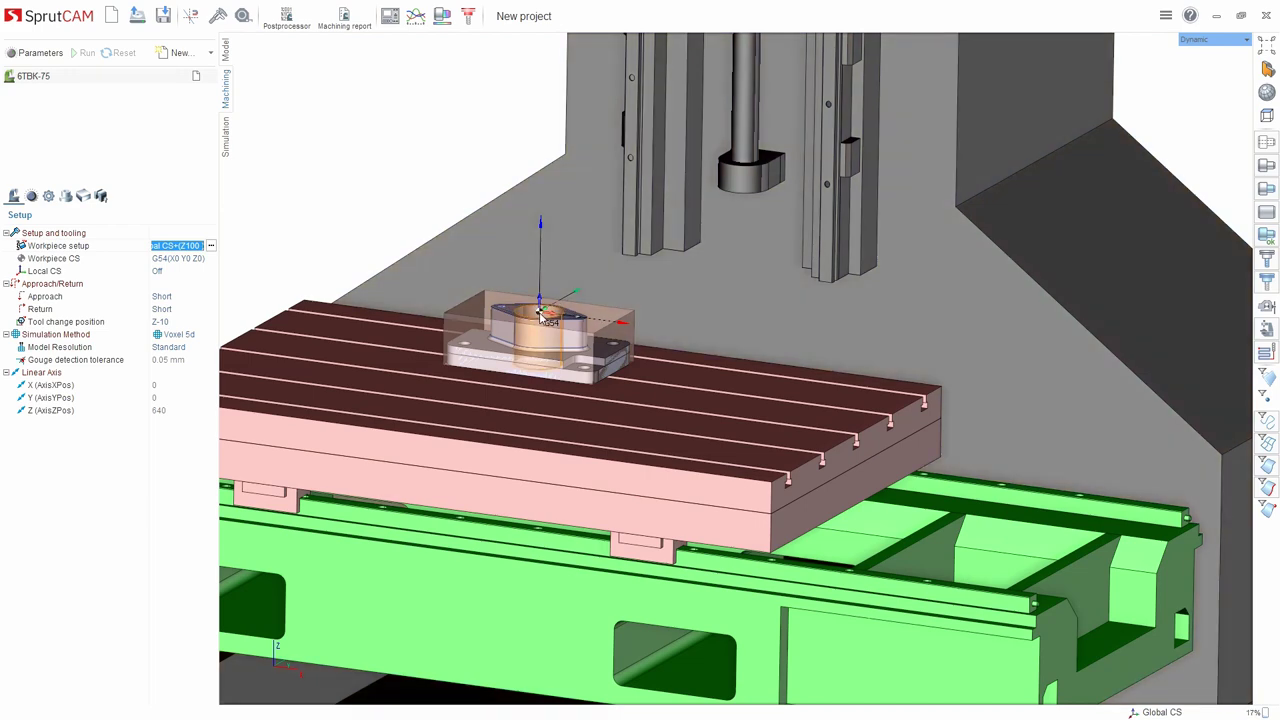
scroll(480, 325, down, 4)
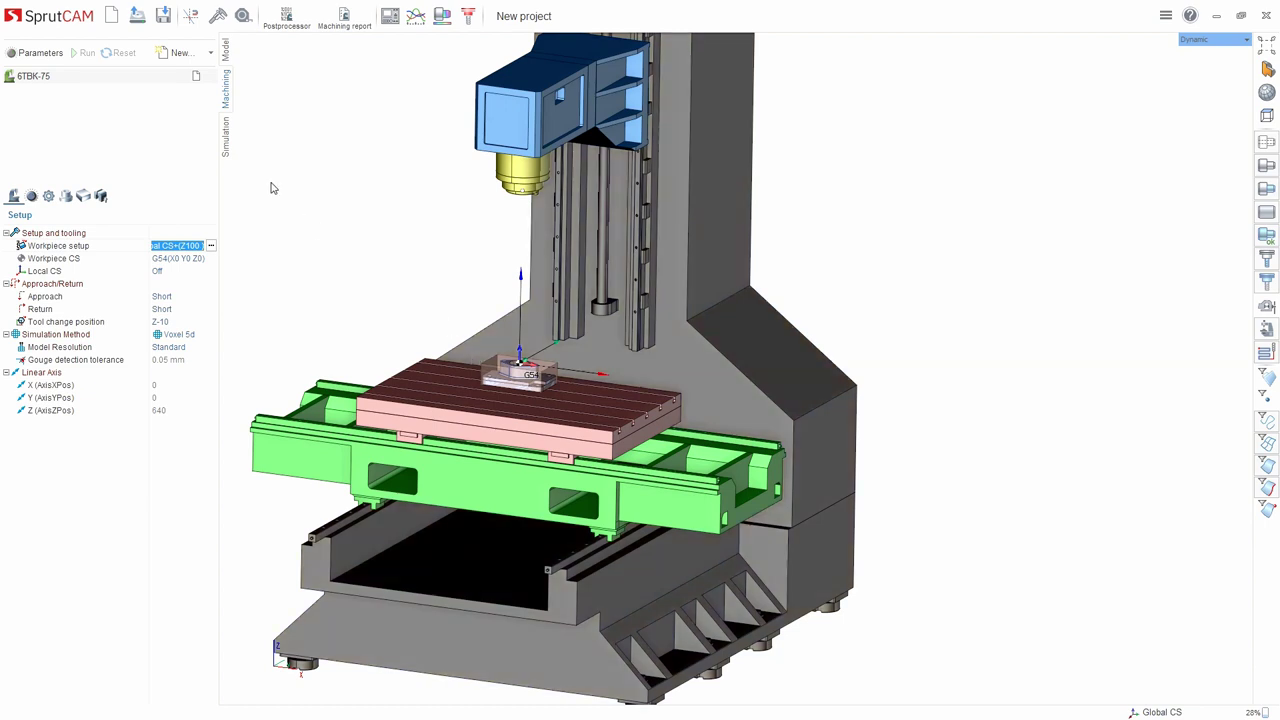
Create a new Roughing waterline operation for the 6TBK-75 machine.
click(180, 55)
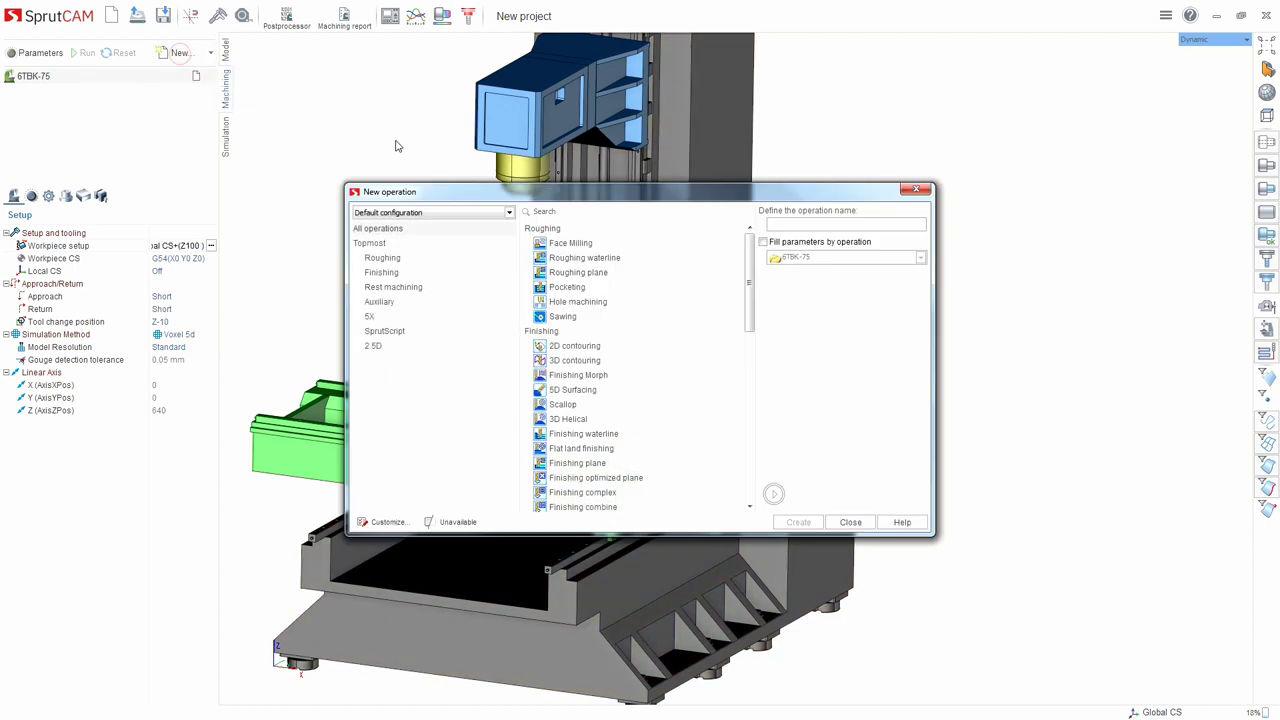
click(585, 258)
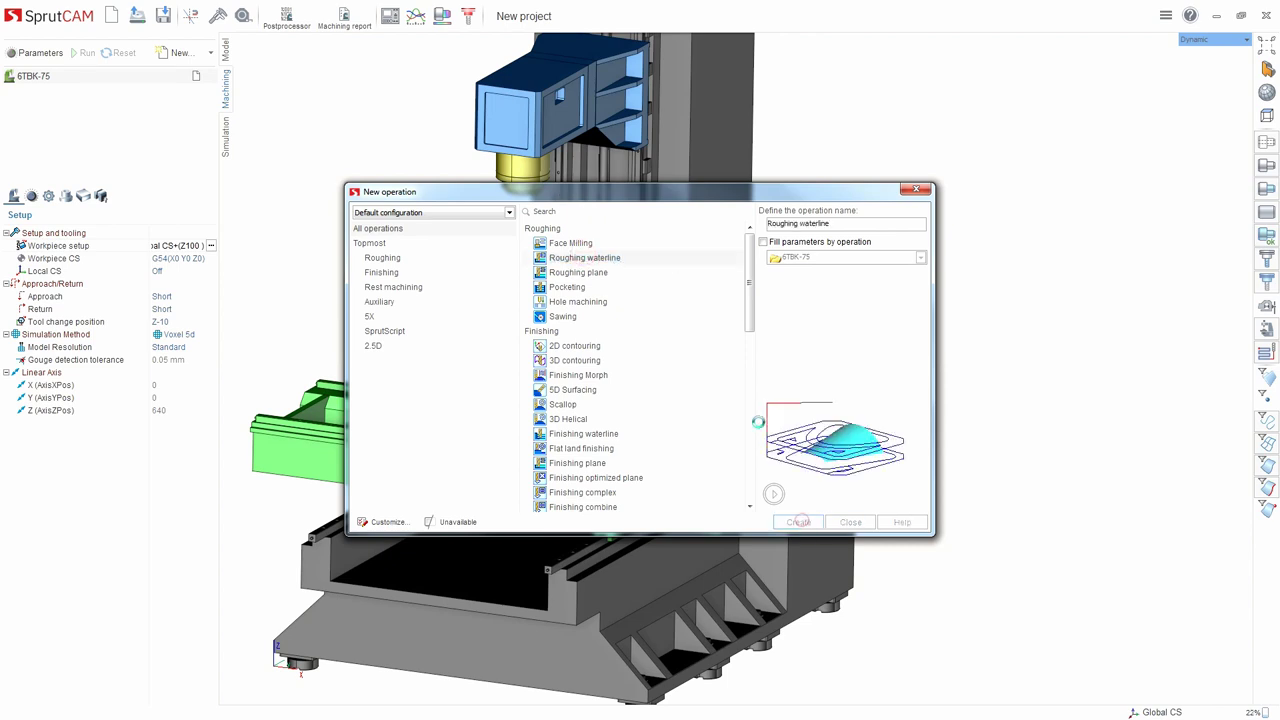
Confirm the new Roughing waterline operation and calculate its toolpath.
click(799, 523)
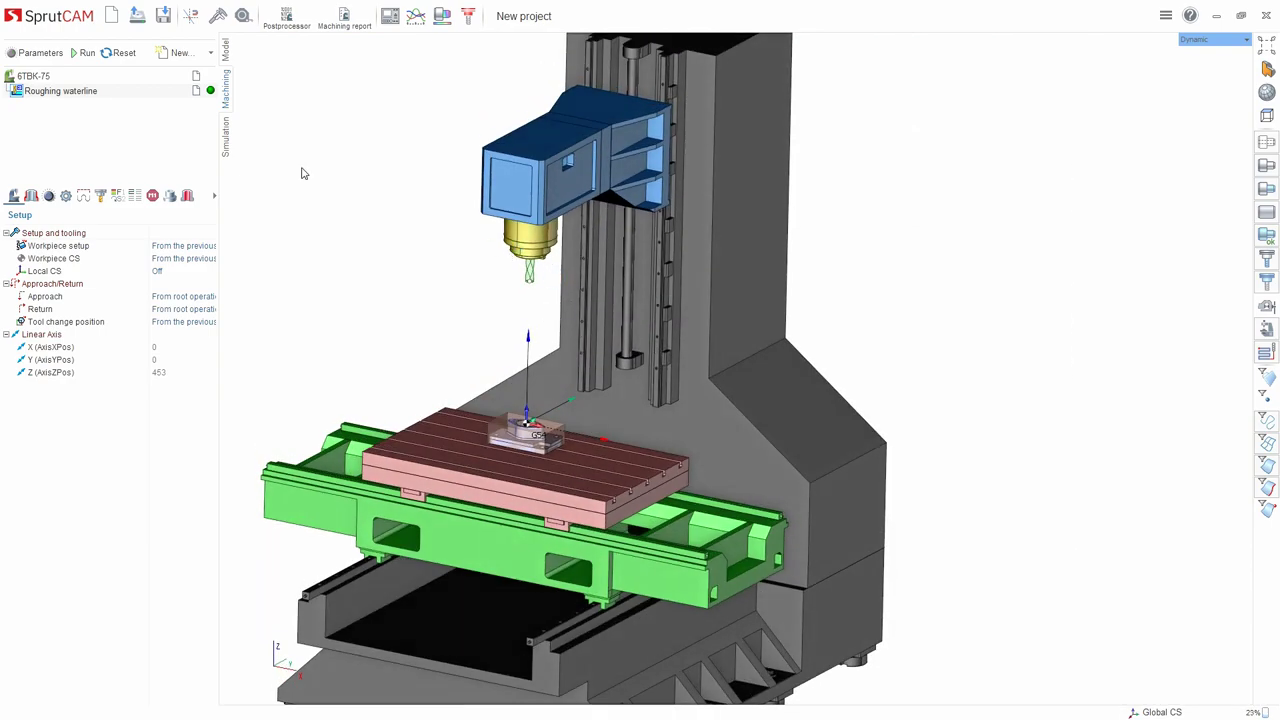
click(85, 55)
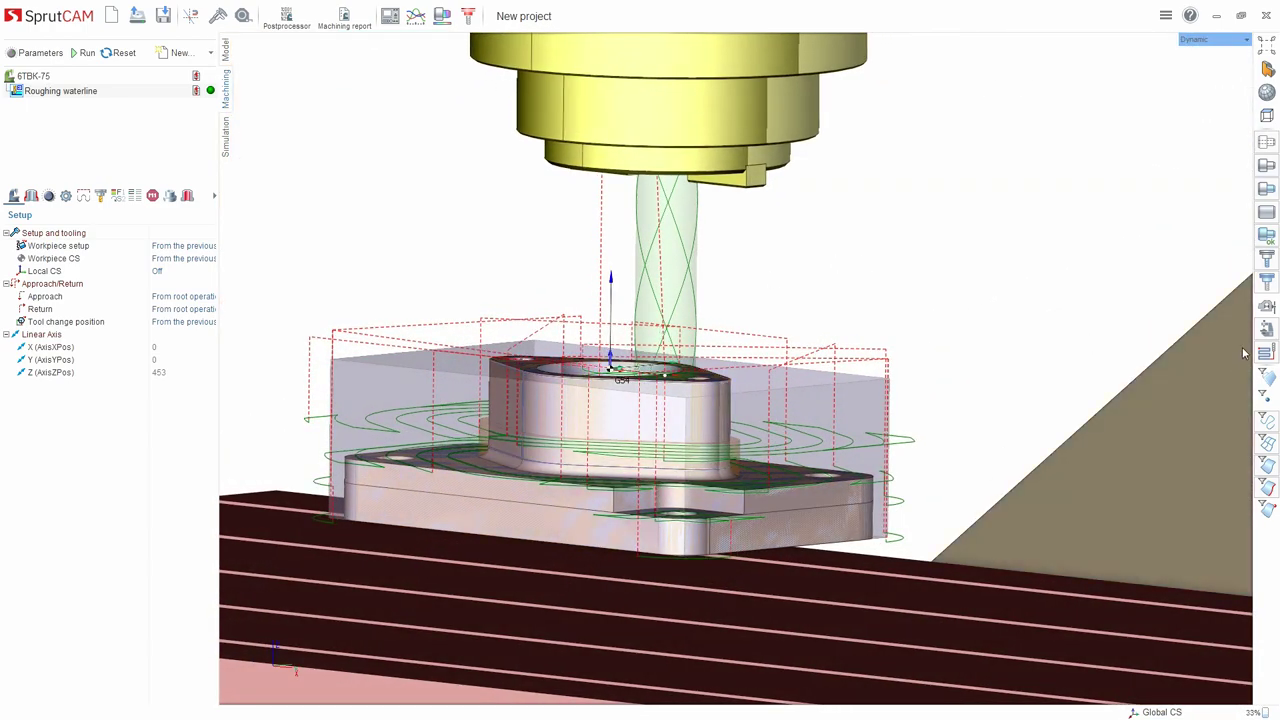
Set the toolpath display line width to 2.
click(1264, 355)
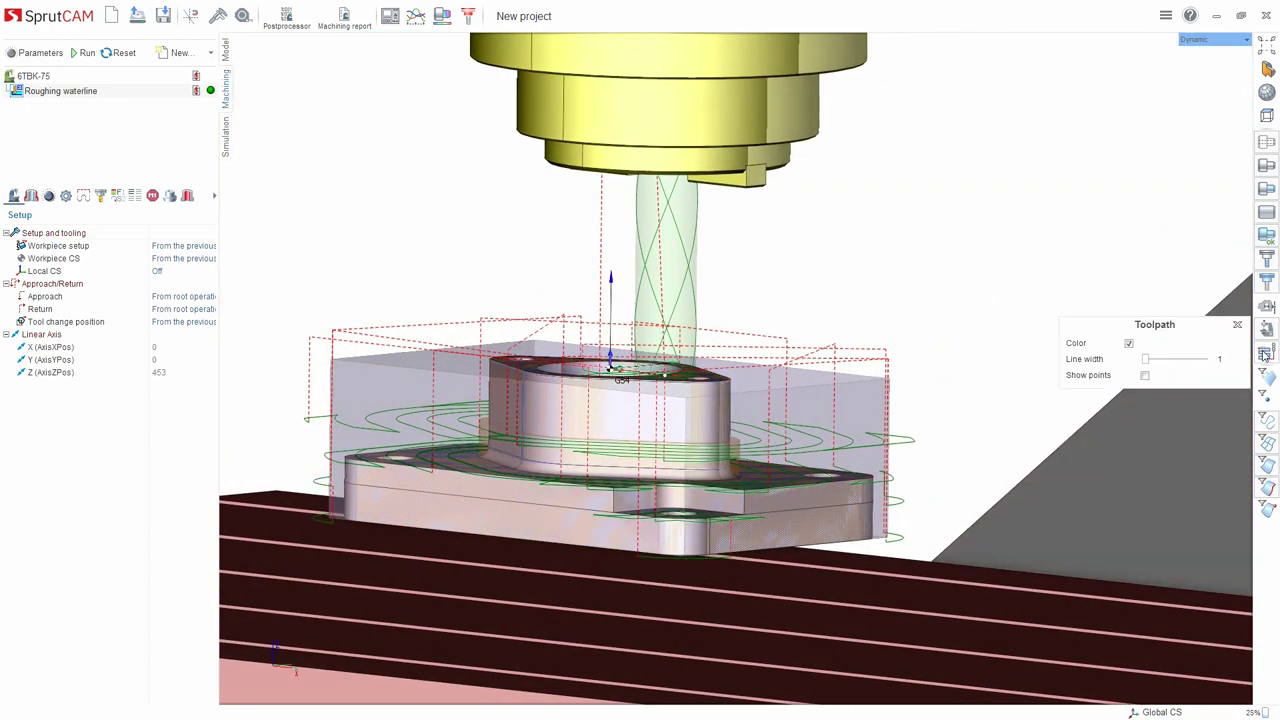
click(1152, 362)
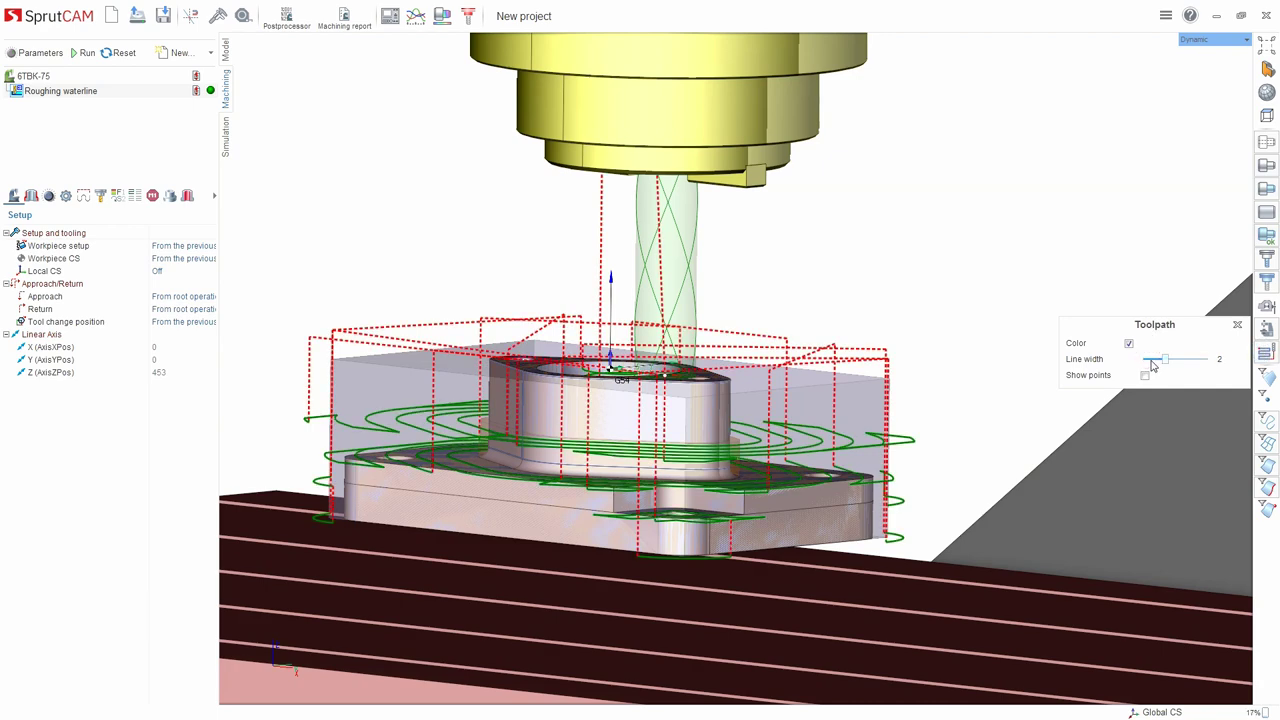
click(1237, 325)
Examine the roughing toolpath around the part from several angles, close up, from the front and with the machine in view.
middle_drag(824, 305, 825, 321)
scroll(614, 271, down, 4)
scroll(594, 367, up, 3)
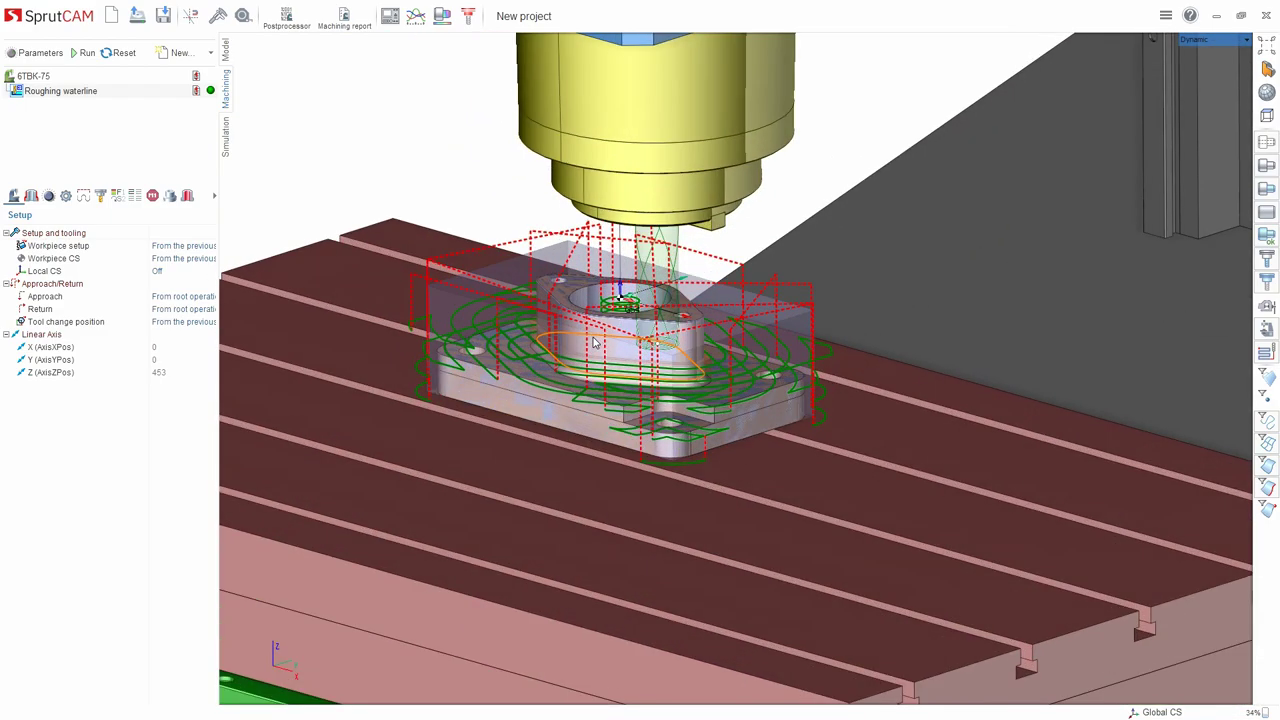
middle_drag(594, 342, 654, 300)
right_drag(605, 330, 551, 222)
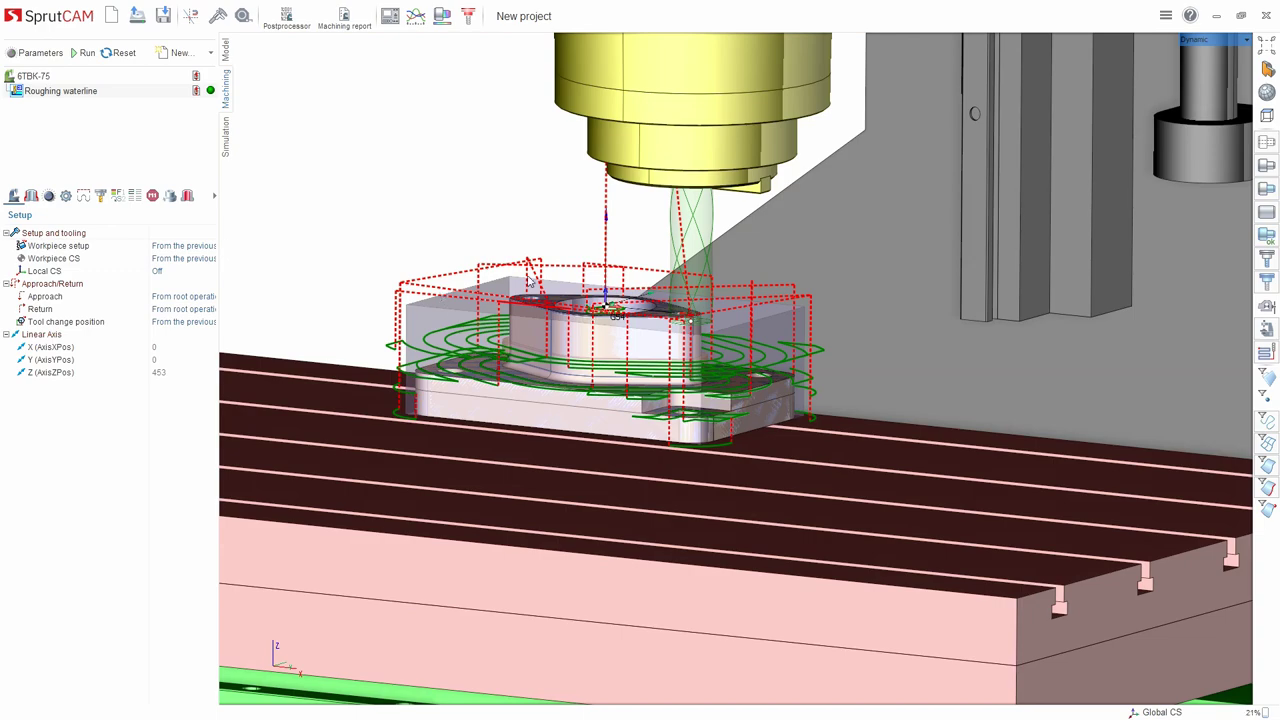
middle_drag(528, 278, 511, 288)
scroll(614, 274, down, 3)
scroll(613, 274, down, 5)
scroll(695, 240, up, 3)
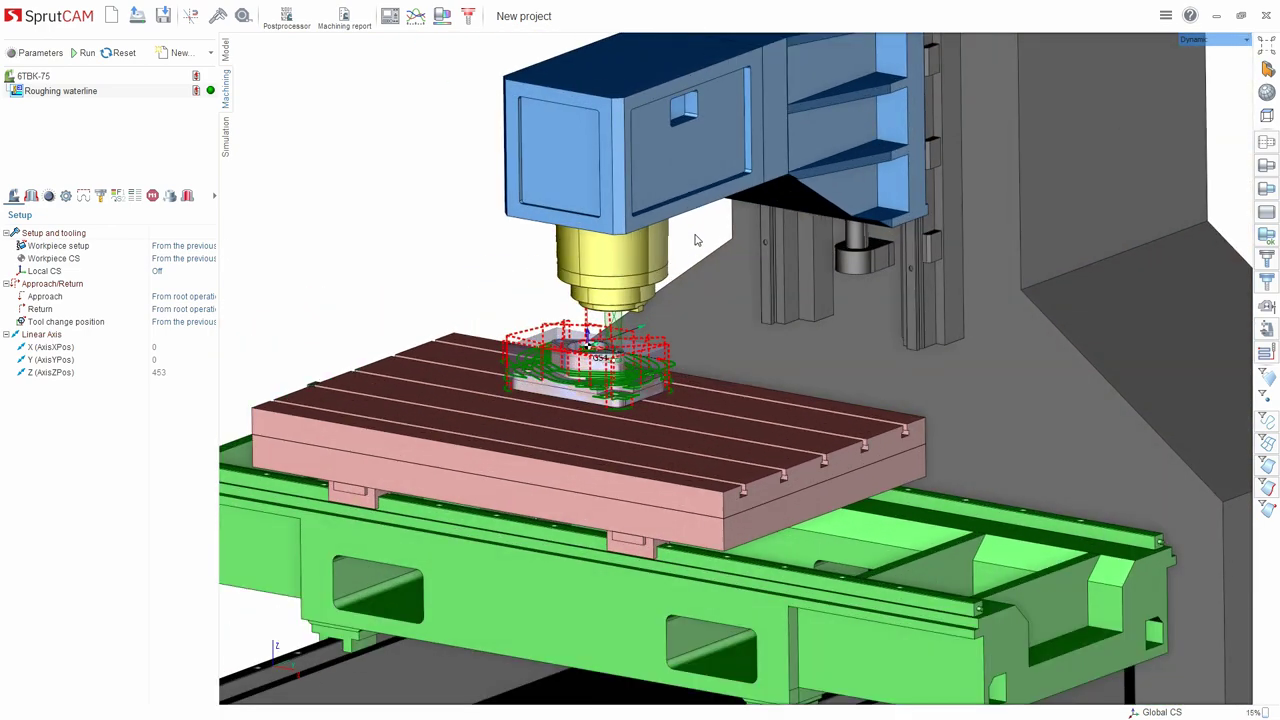
mouse_move(688, 253)
middle_down()
mouse_move(722, 230)
mouse_move(692, 251)
middle_up()
scroll(592, 368, down, 4)
scroll(585, 371, up, 7)
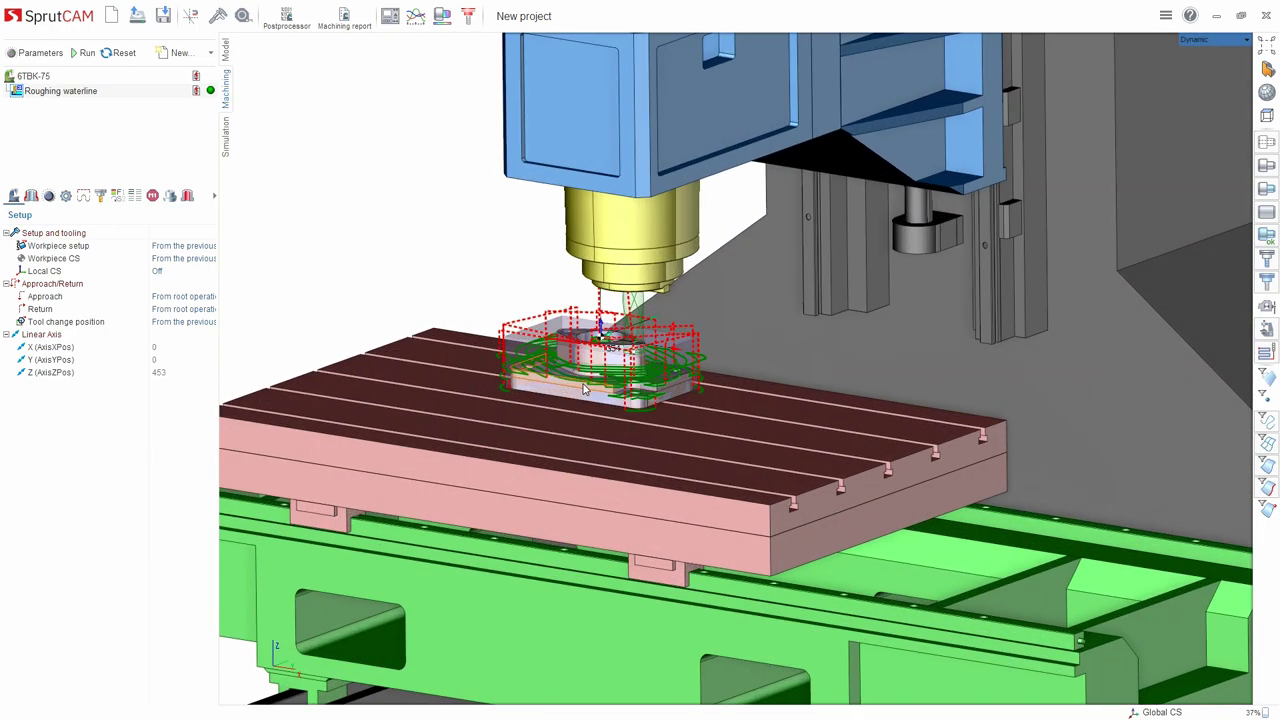
middle_drag(587, 371, 471, 354)
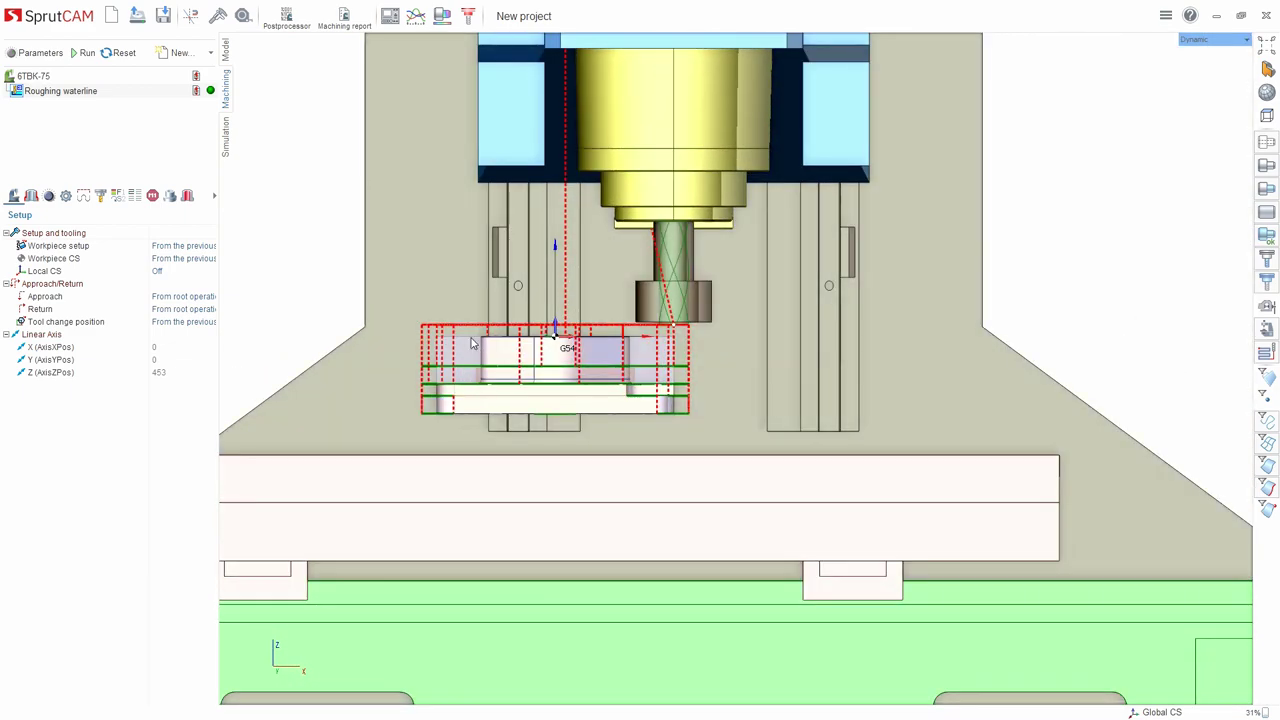
middle_drag(622, 318, 563, 347)
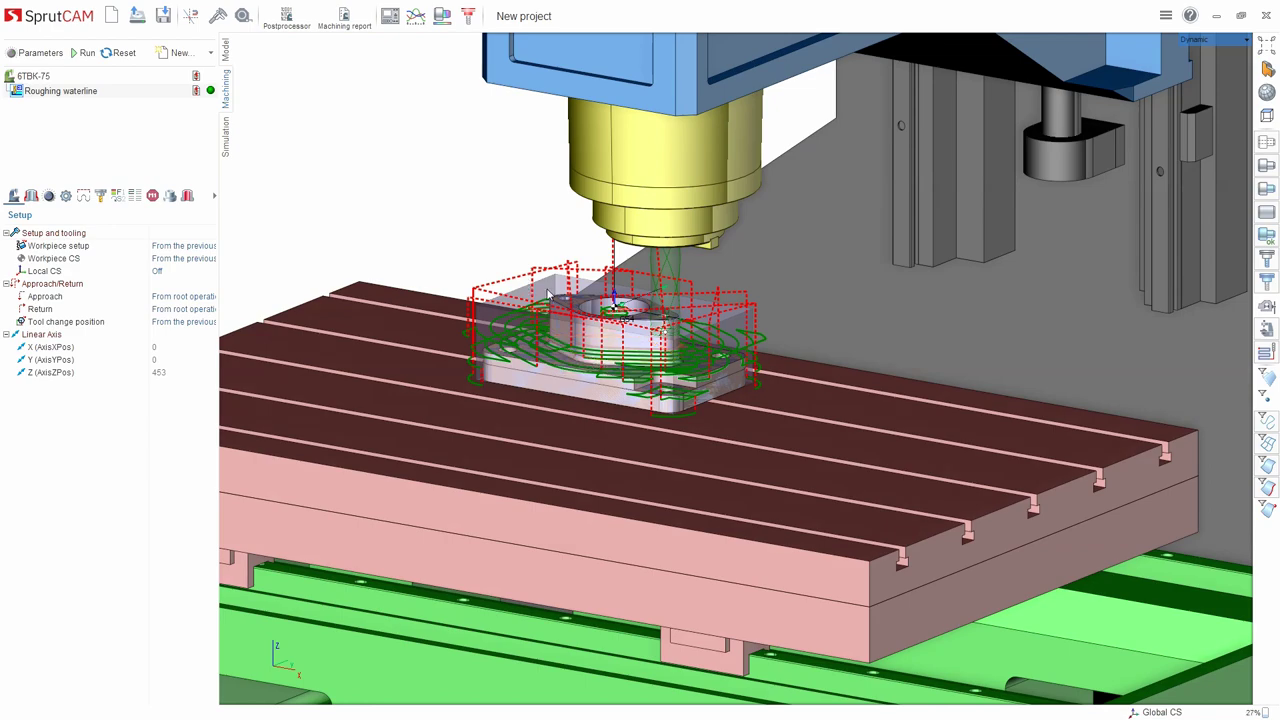
mouse_move(548, 288)
right_down()
mouse_move(552, 251)
mouse_move(551, 266)
right_up()
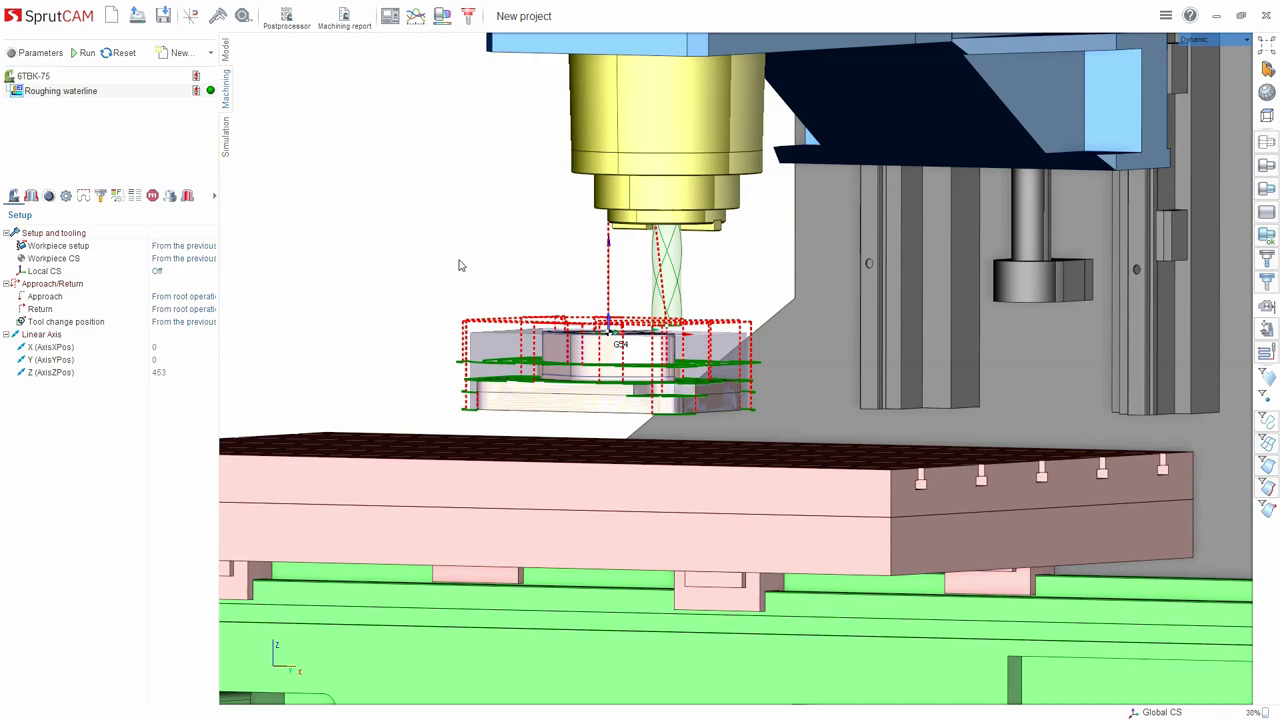
mouse_move(461, 265)
right_down()
mouse_move(423, 277)
mouse_move(446, 280)
right_up()
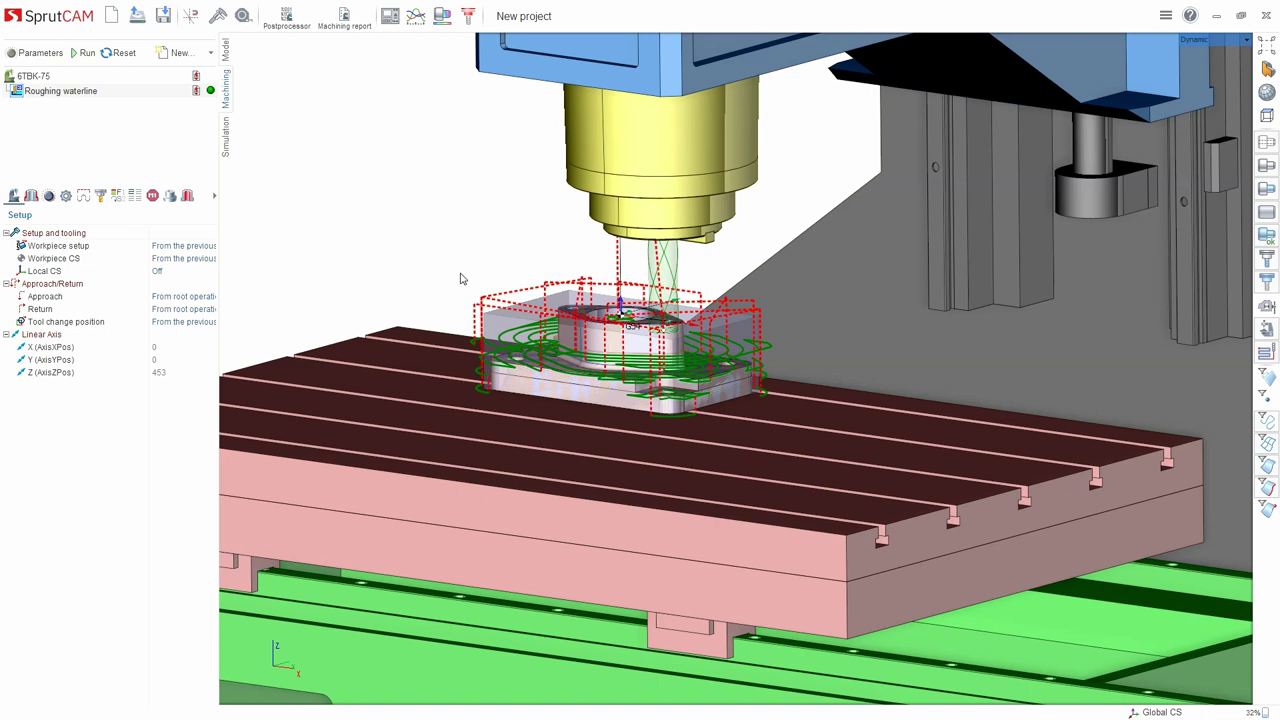
Prepare the simulation with the workpiece shown on the table, a lower simulation speed and the Voxel 5D method.
click(227, 132)
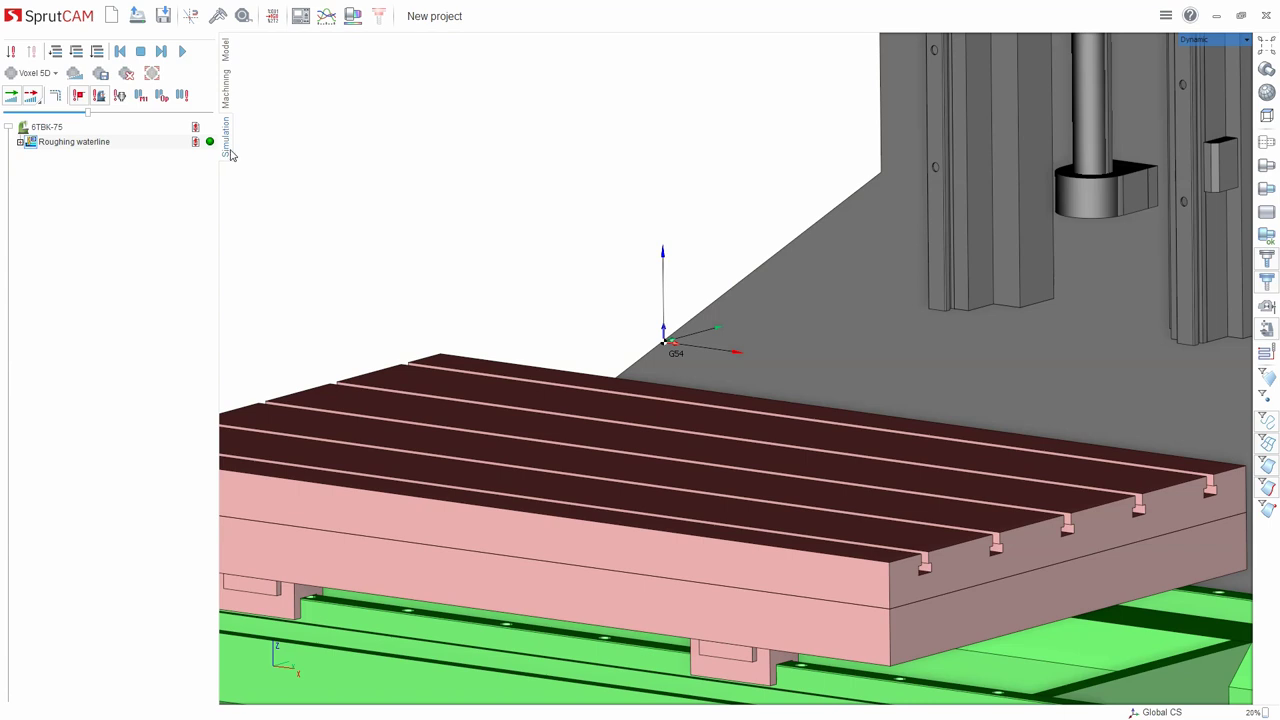
click(1266, 238)
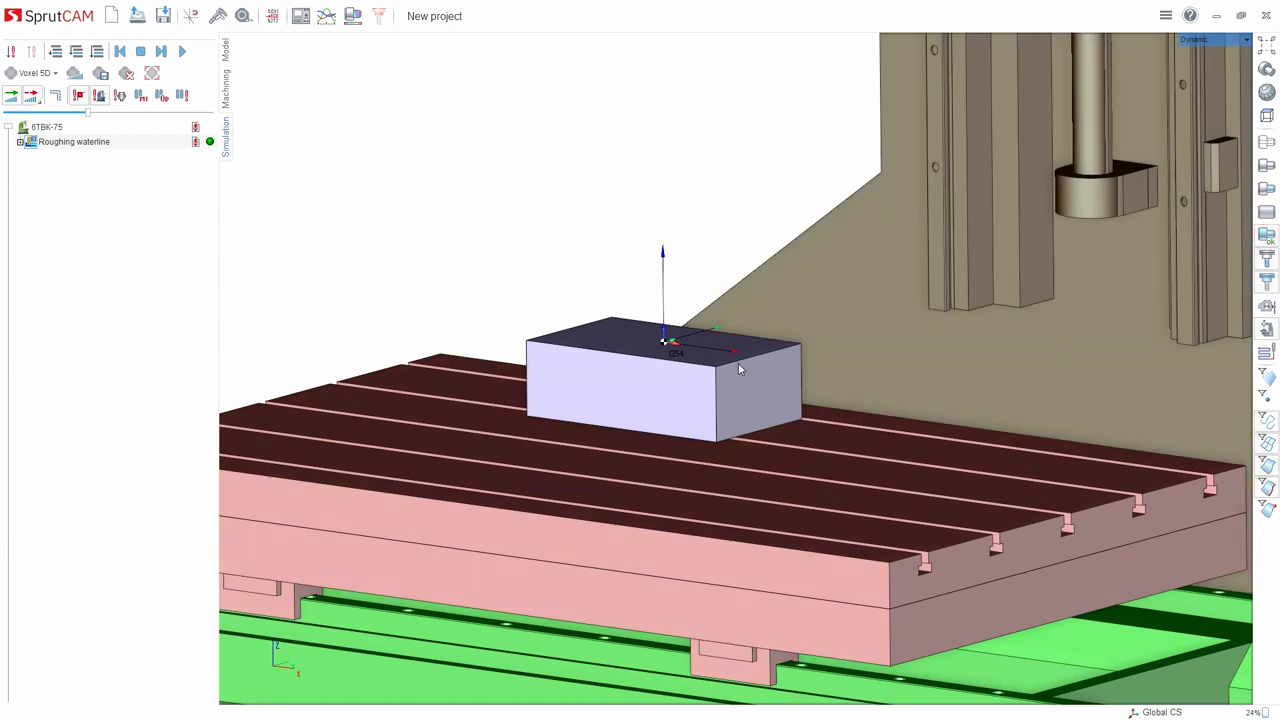
scroll(600, 310, down, 4)
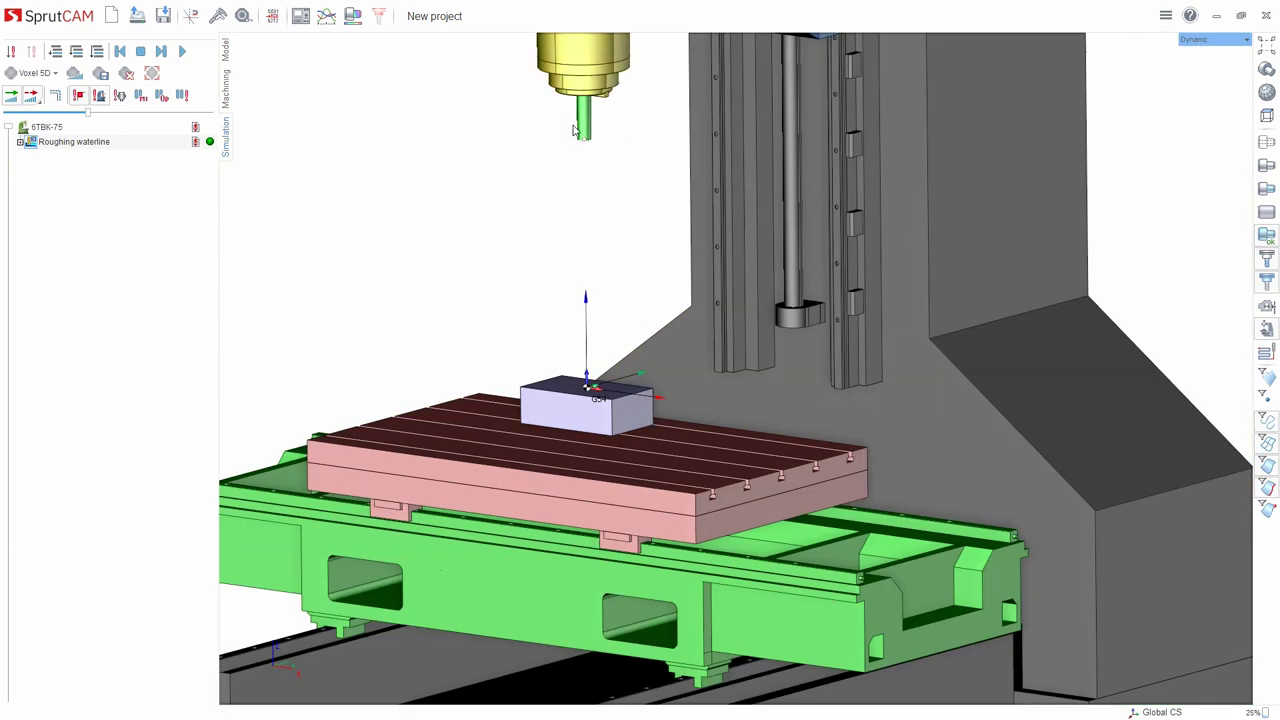
mouse_move(88, 116)
mouse_down()
mouse_move(45, 118)
mouse_move(73, 120)
mouse_up()
click(56, 75)
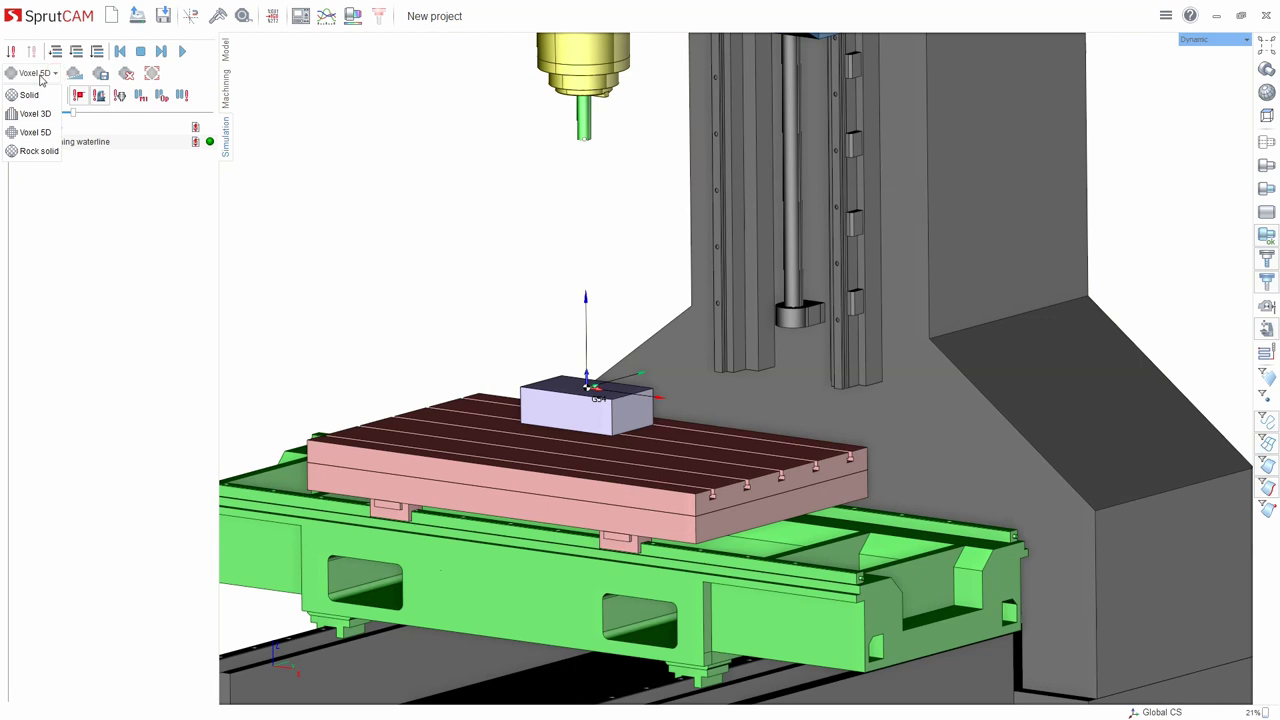
click(37, 137)
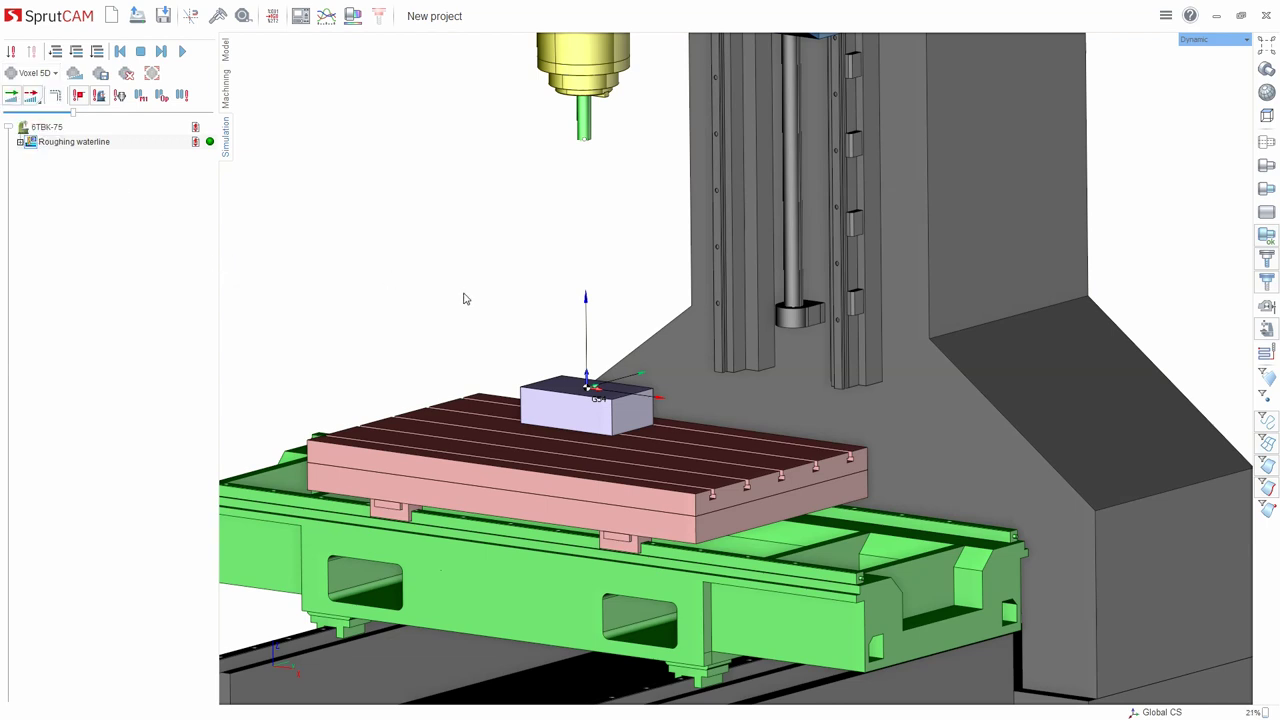
middle_drag(464, 293, 471, 300)
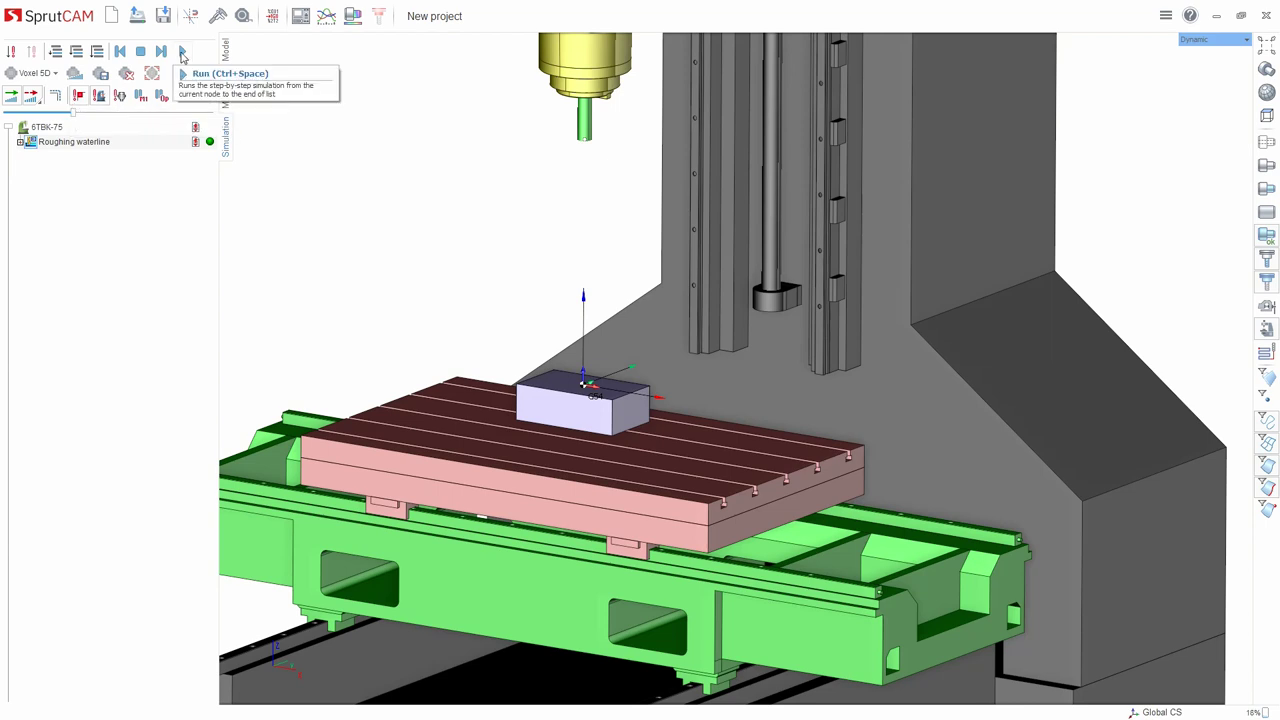
Run the Roughing waterline machining simulation, adjust its speed and follow the material removal from different angles.
click(182, 52)
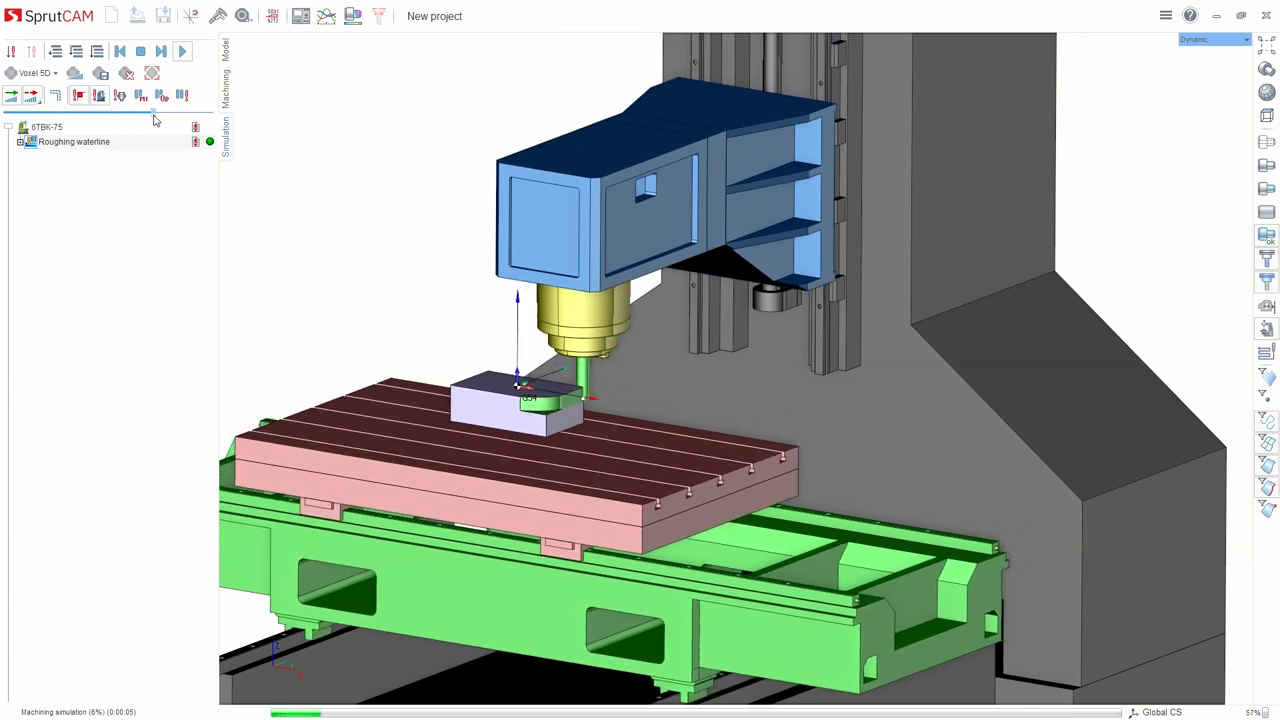
drag(164, 112, 133, 113)
scroll(630, 437, up, 3)
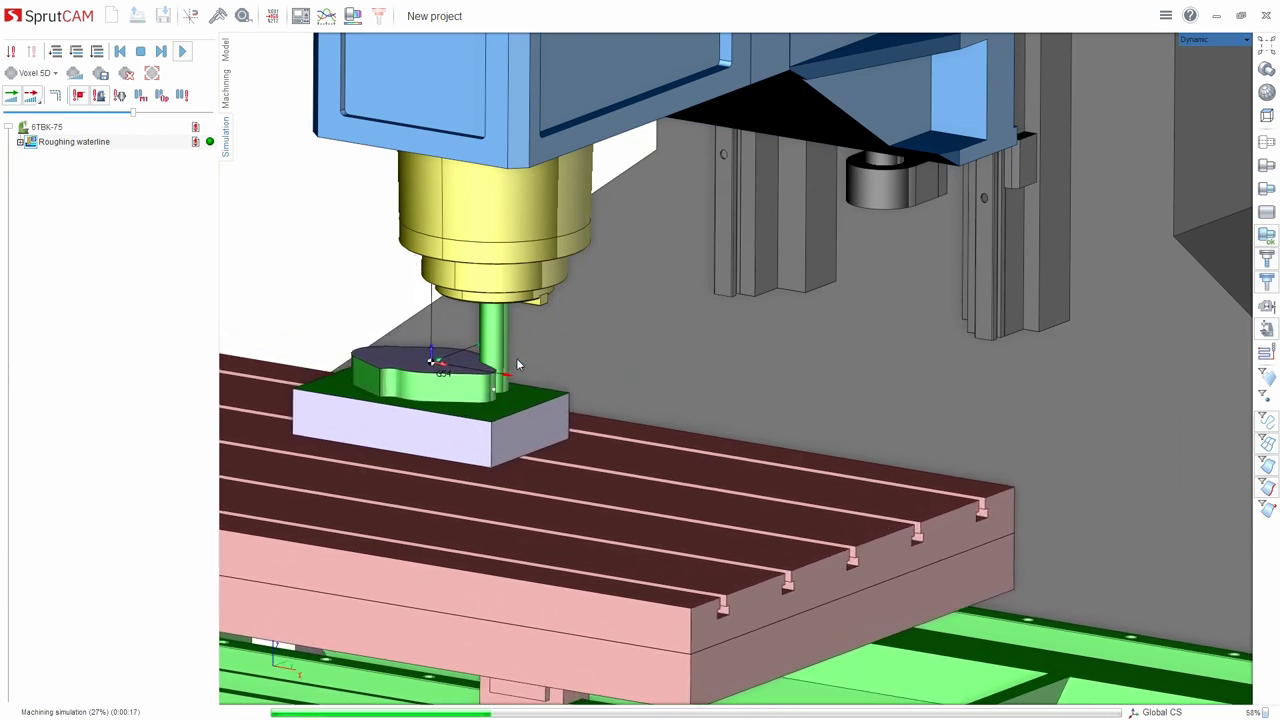
middle_drag(525, 380, 518, 415)
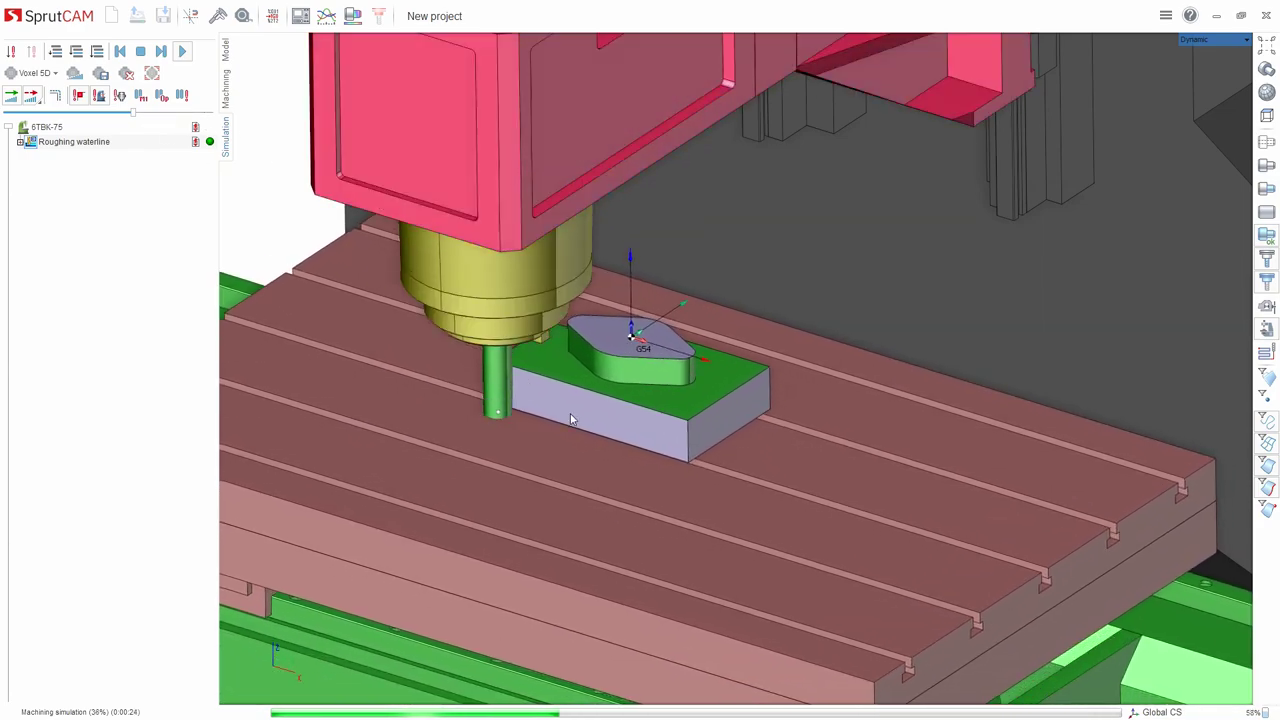
middle_drag(572, 420, 568, 386)
right_drag(567, 387, 586, 334)
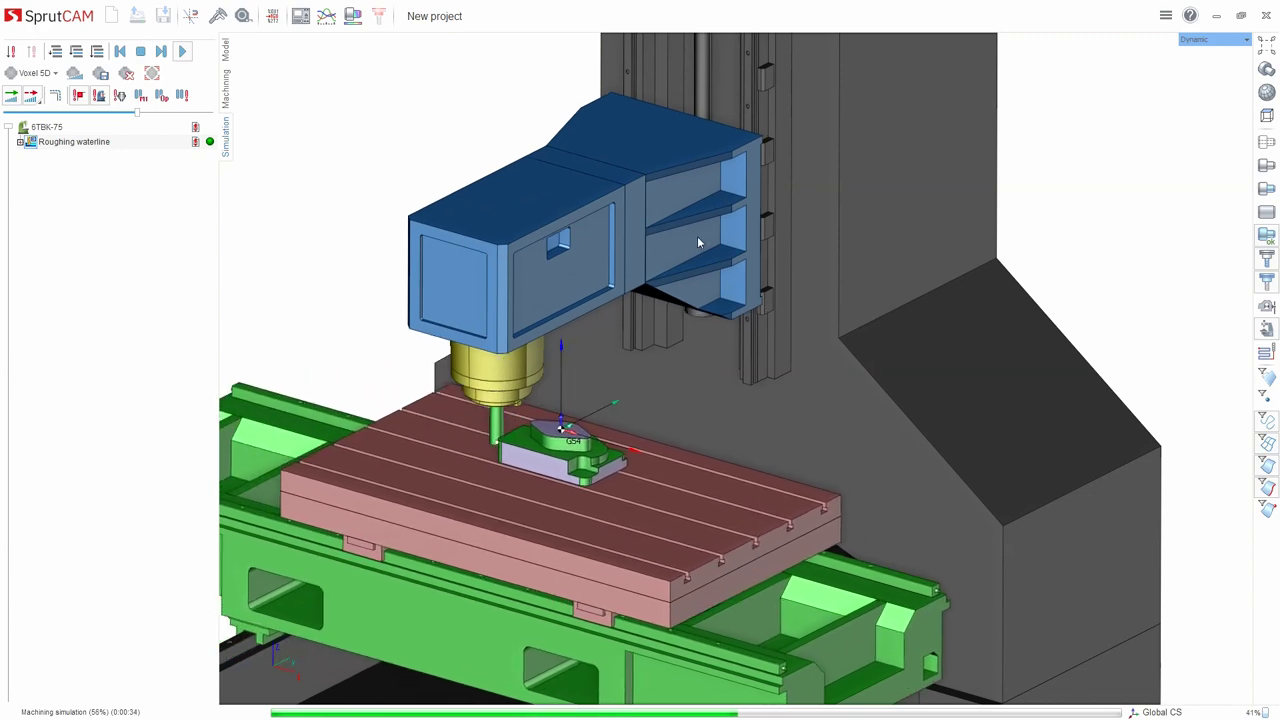
right_drag(603, 392, 622, 338)
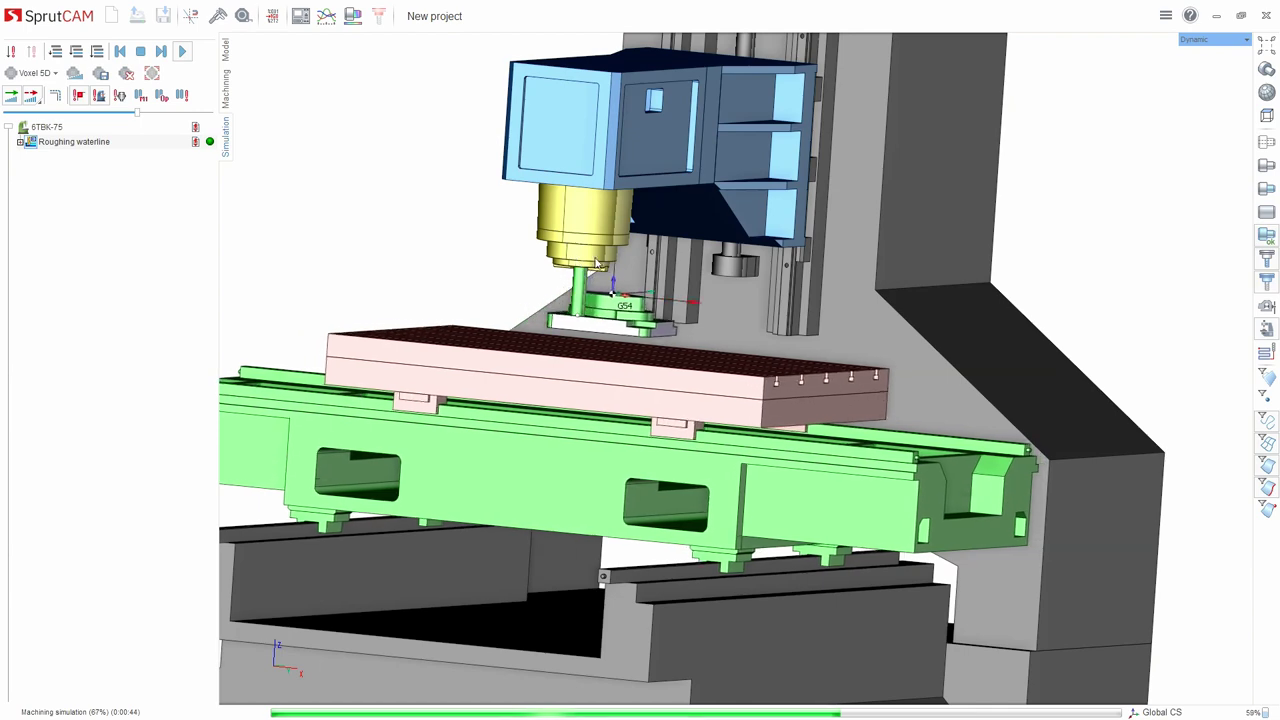
middle_drag(610, 263, 668, 431)
scroll(668, 431, down, 5)
scroll(668, 431, up, 4)
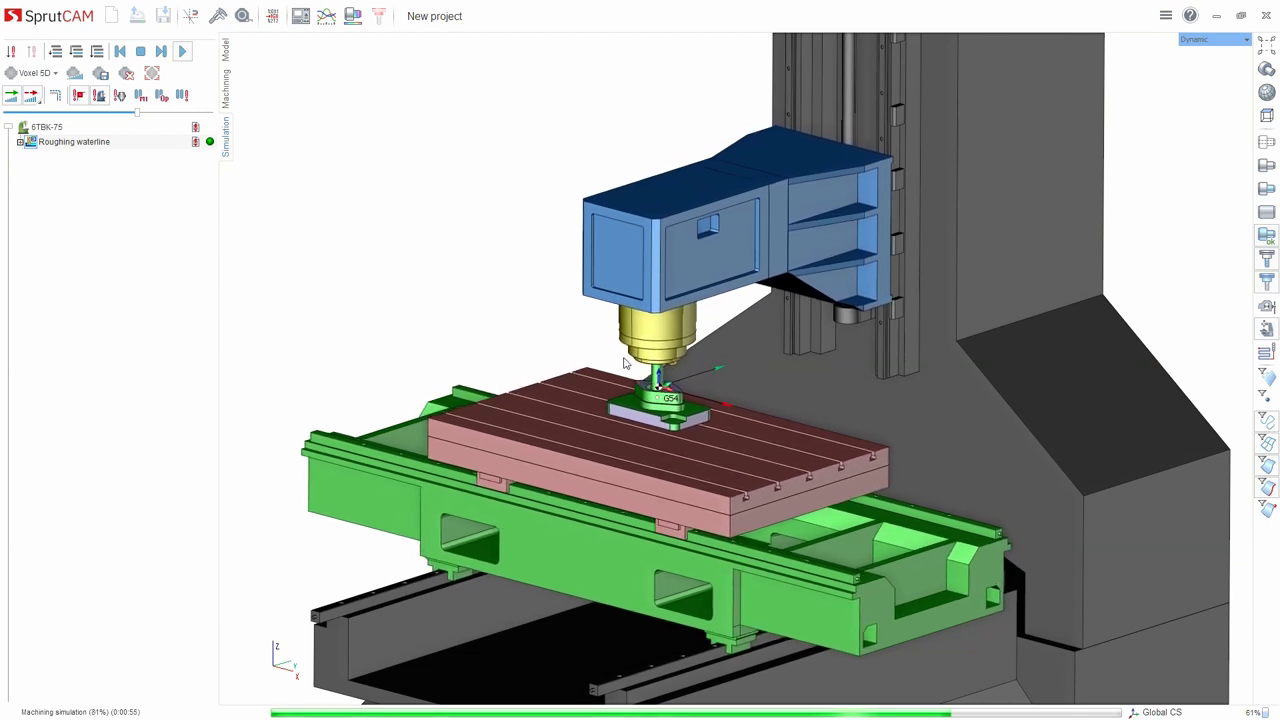
Return to the machining setup, select the table's X axis and raise the spindle head to -294 on the Z axis.
click(227, 90)
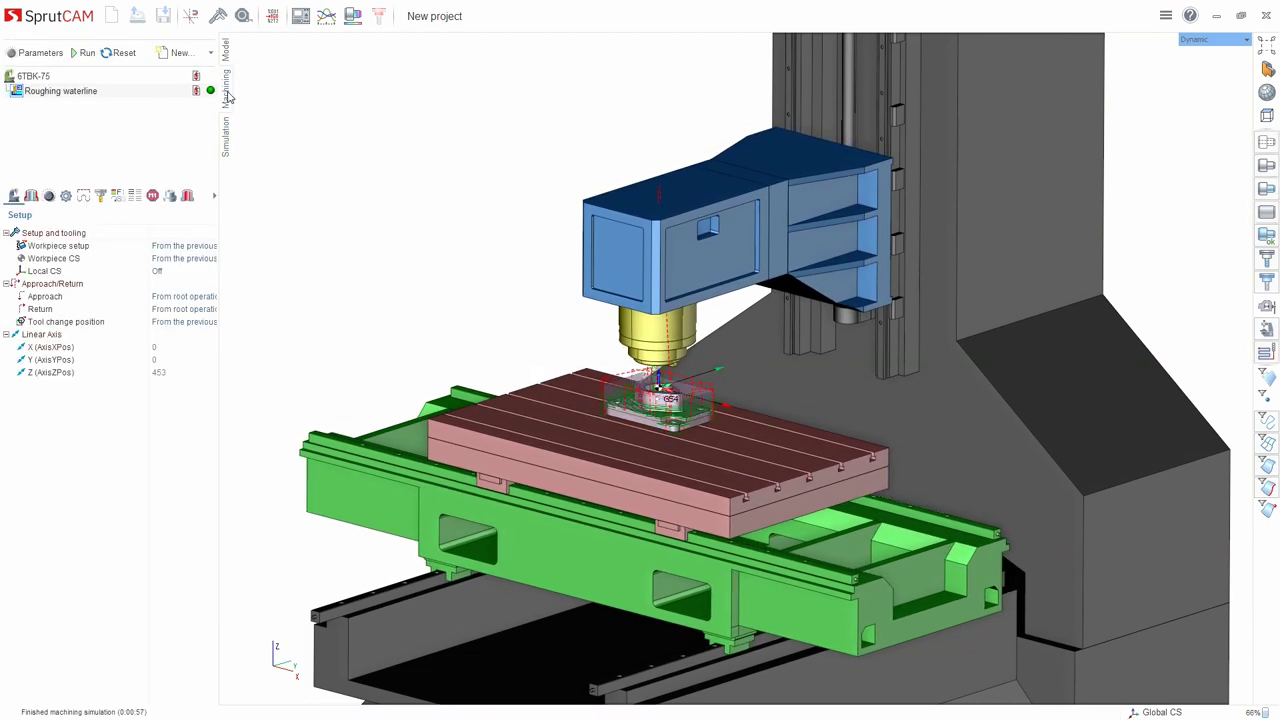
scroll(610, 400, down, 3)
scroll(612, 430, up, 1)
drag(590, 445, 594, 481)
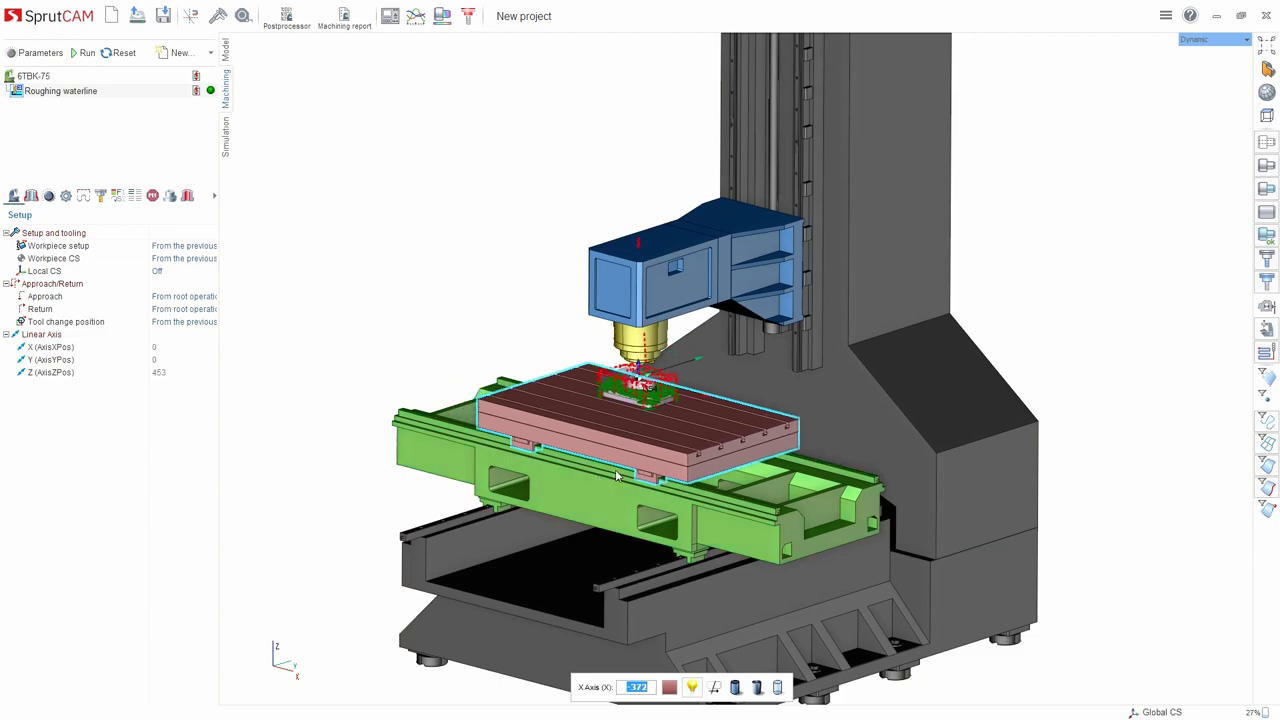
middle_drag(629, 467, 633, 489)
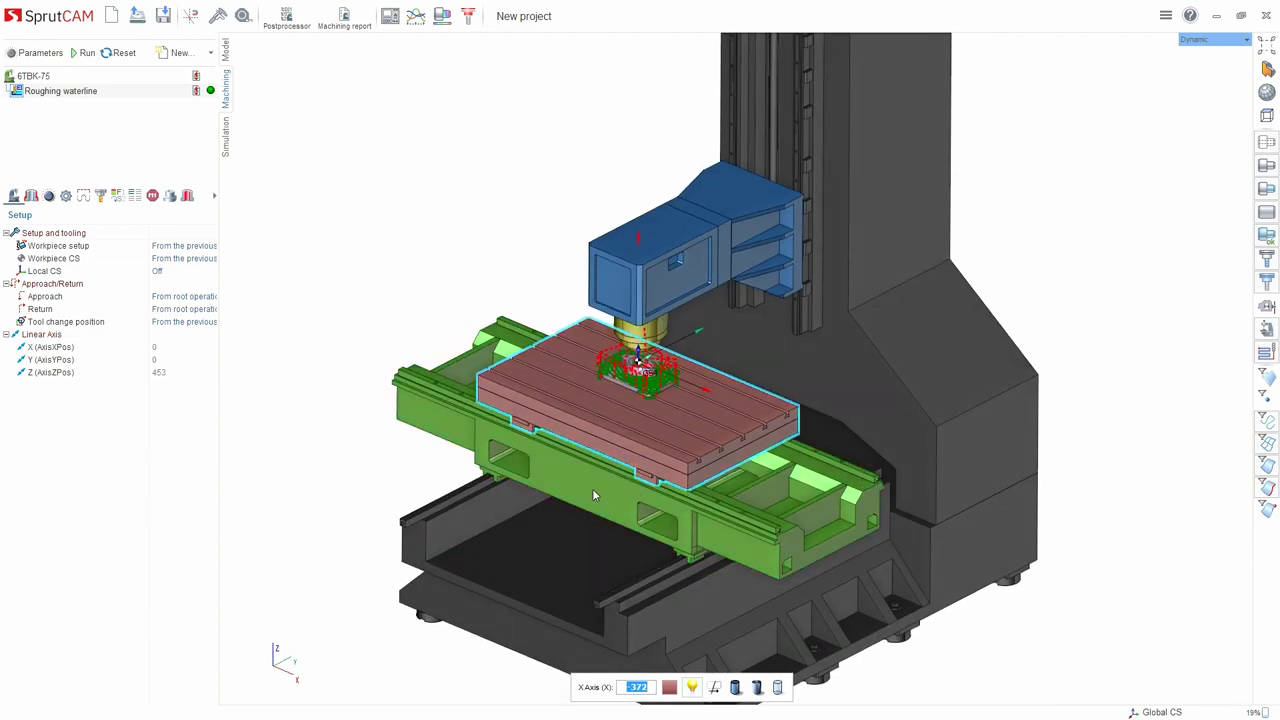
click(716, 265)
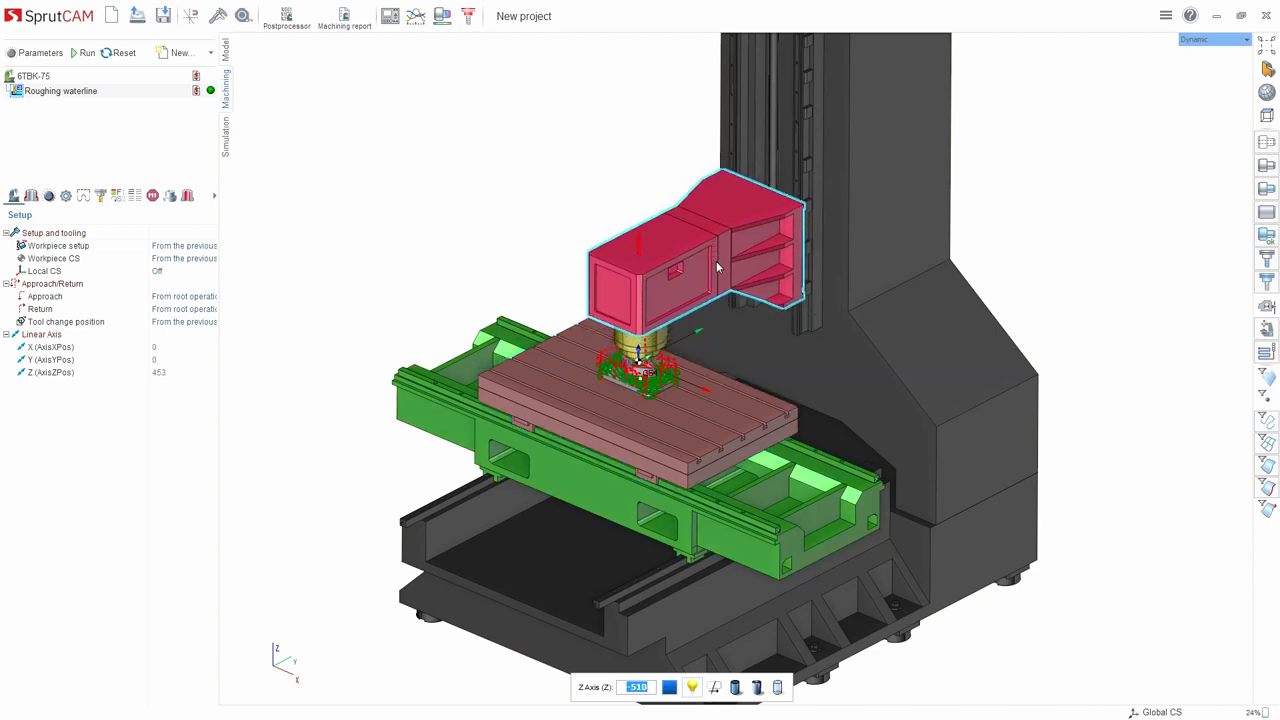
drag(716, 261, 716, 201)
middle_drag(534, 374, 540, 355)
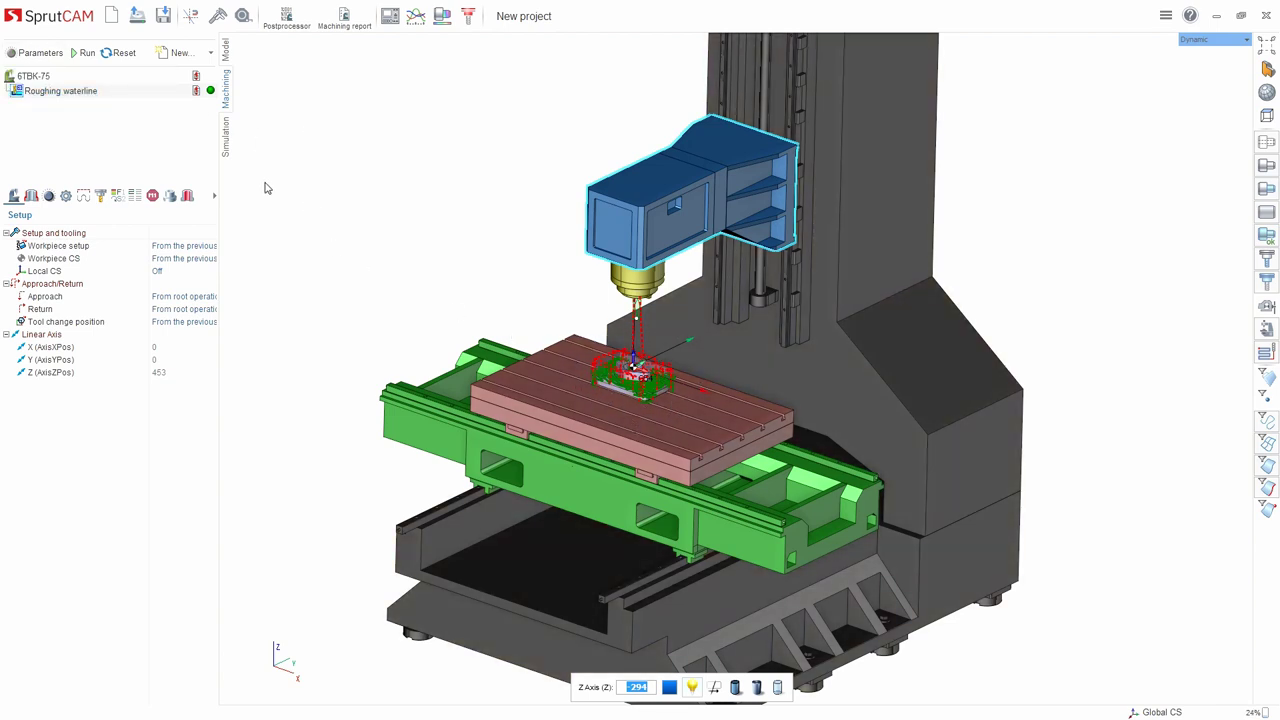
Assign the holder 392.272HMD-40 12 052 to the 25mm EndMill in the Roughing waterline operation's parameters.
double_click(61, 92)
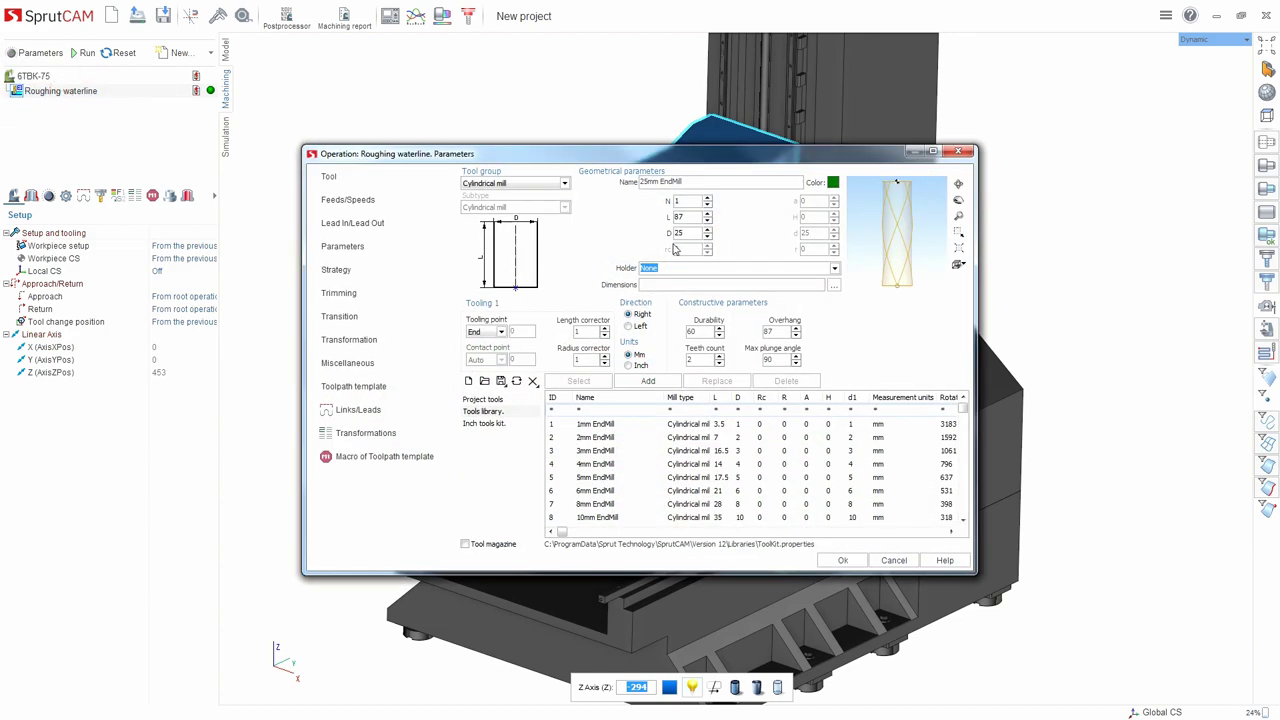
click(835, 269)
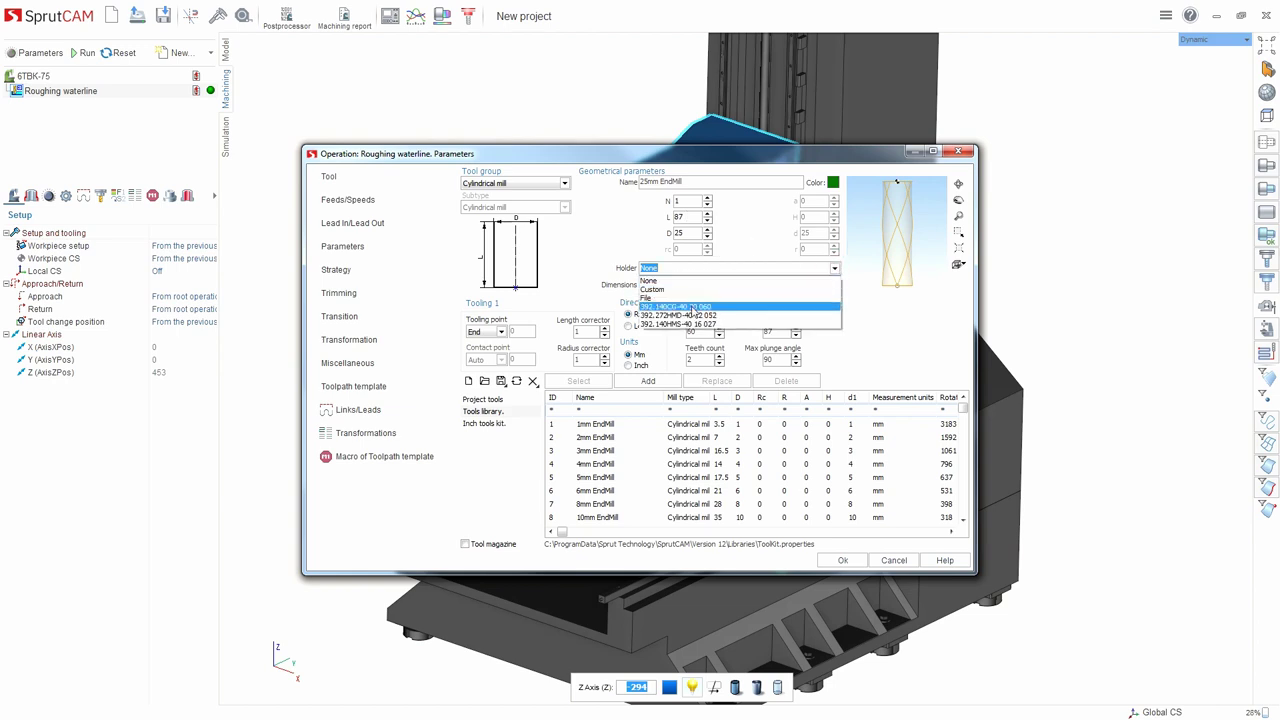
click(688, 316)
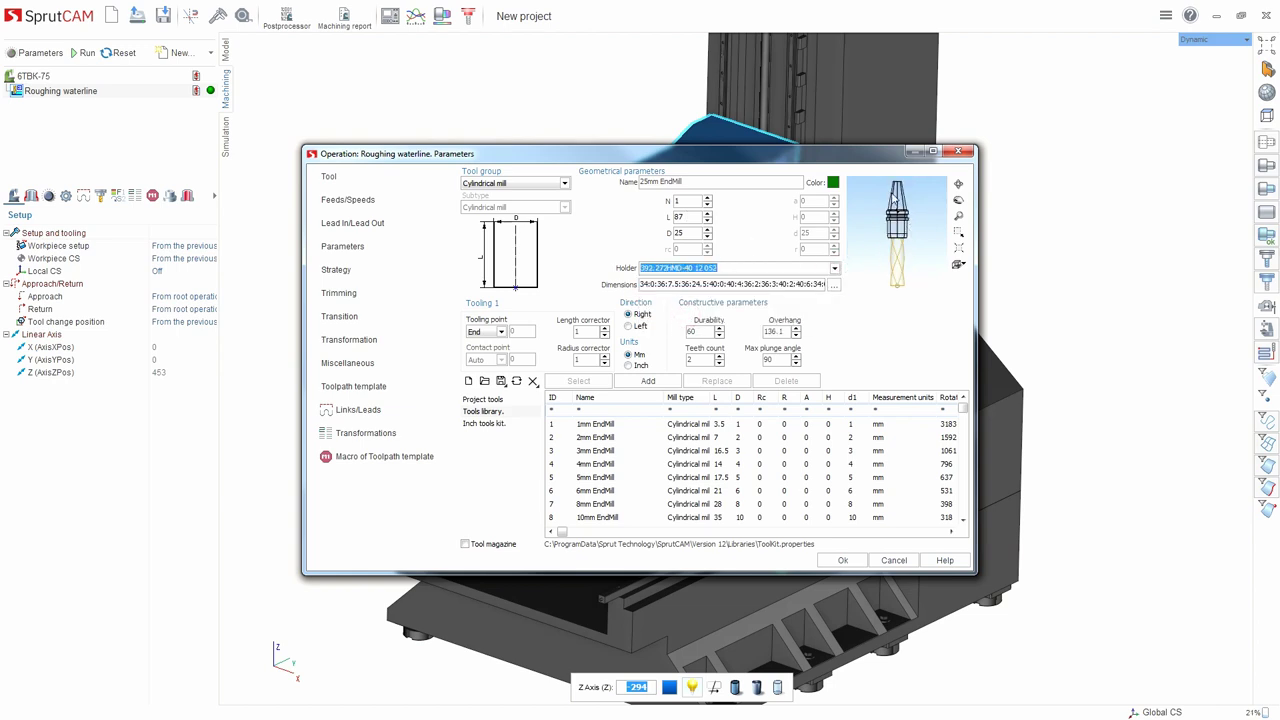
click(841, 561)
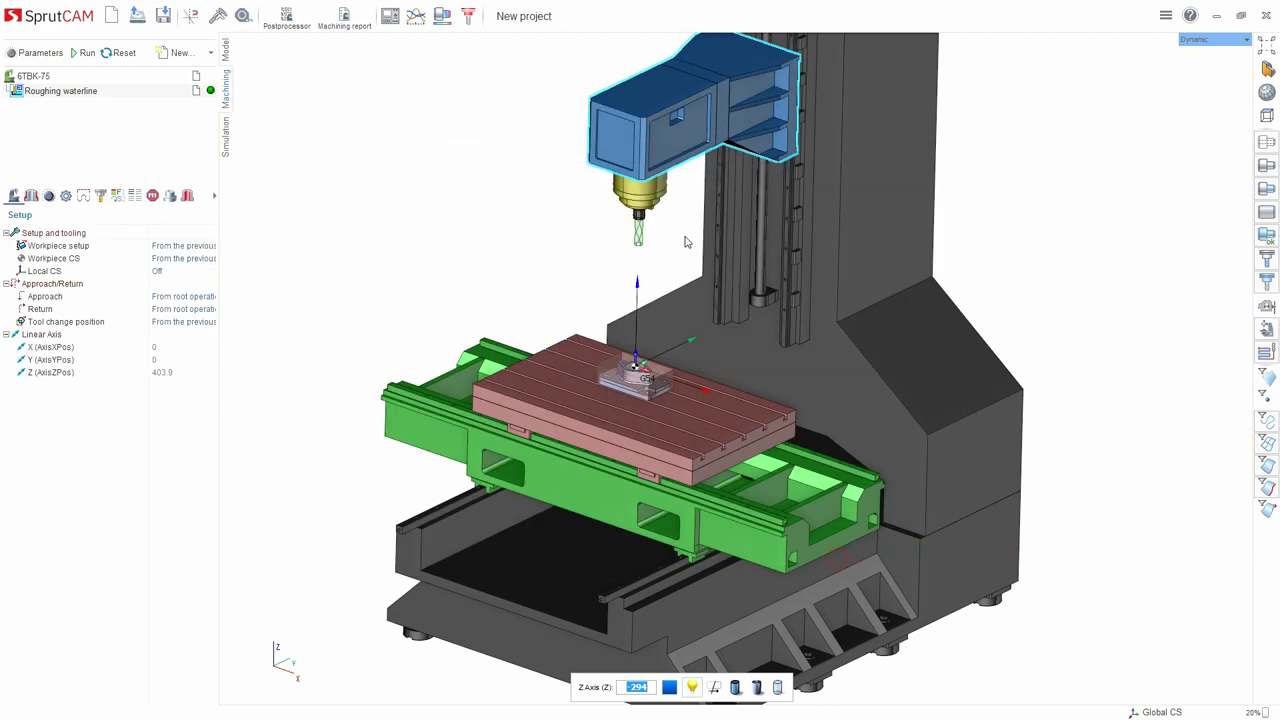
Move the spindle head to -220 on the Z axis, inspect the tool holder and recalculate the Roughing waterline toolpath.
drag(653, 215, 651, 300)
middle_drag(651, 300, 650, 212)
scroll(650, 211, up, 5)
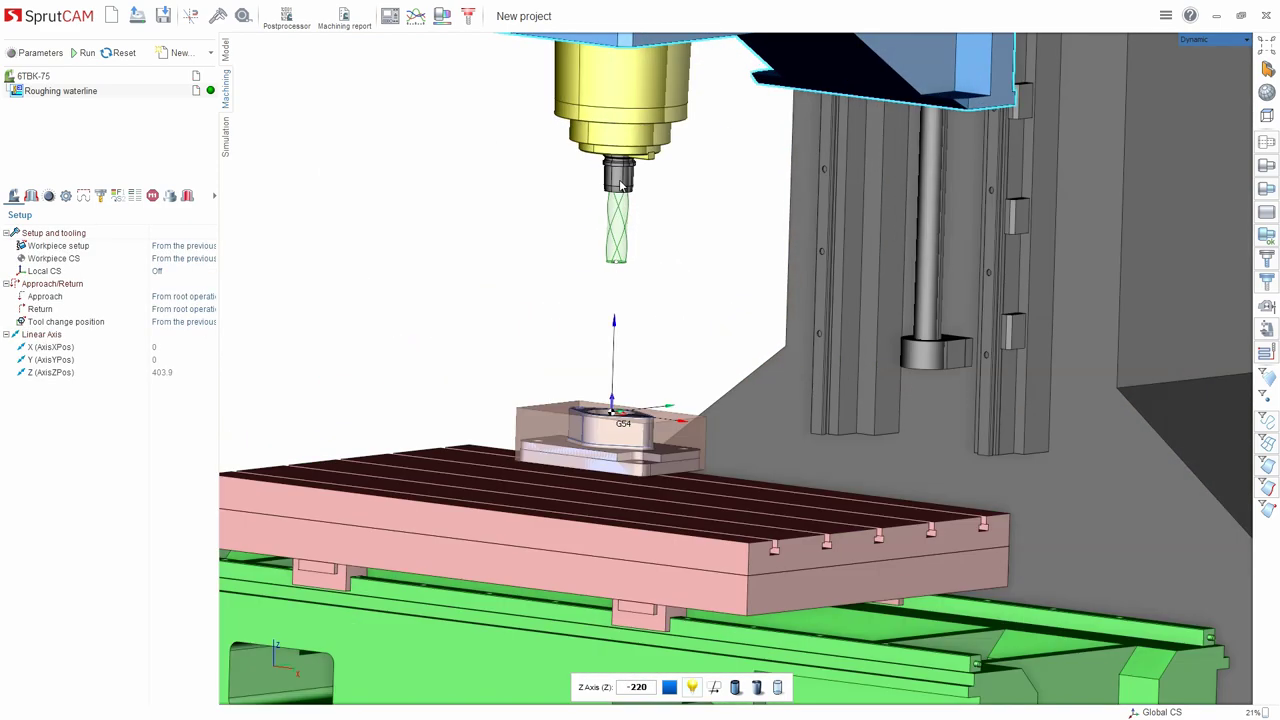
scroll(620, 182, down, 2)
click(85, 54)
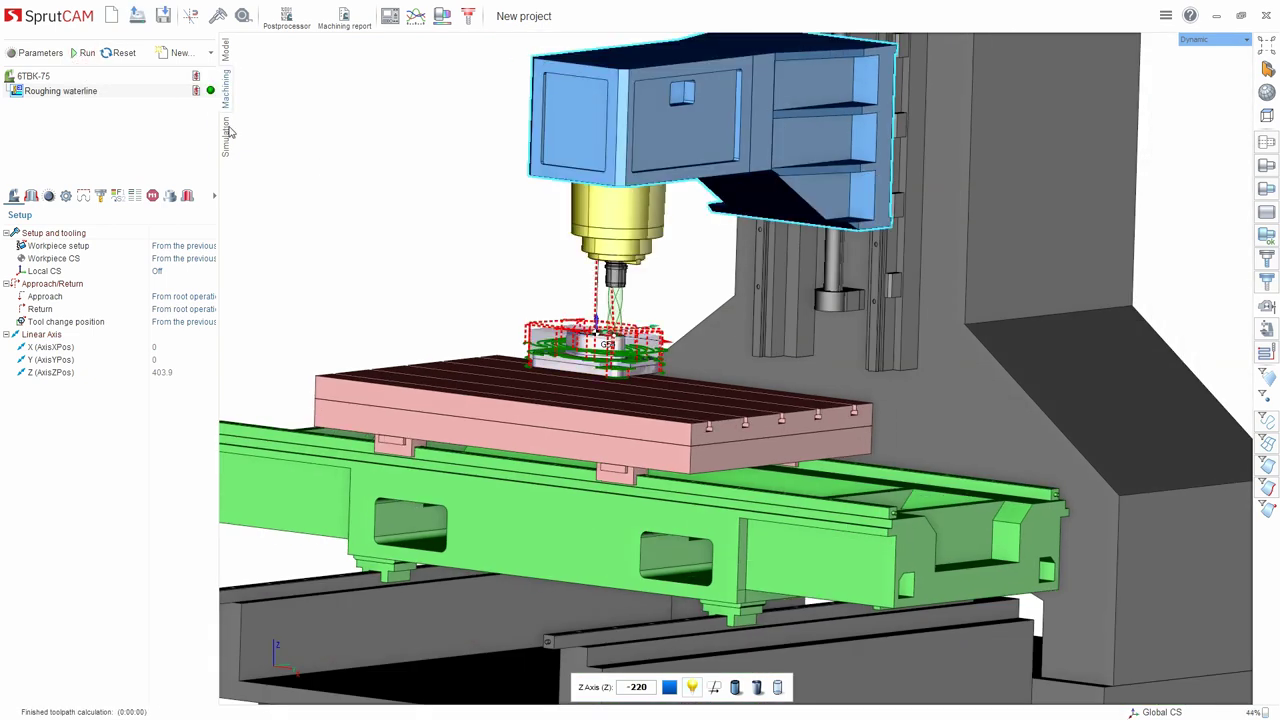
Set the Z translation in the 6TBK-75 workpiece setup to 120 and recalculate the Roughing waterline toolpath.
click(34, 77)
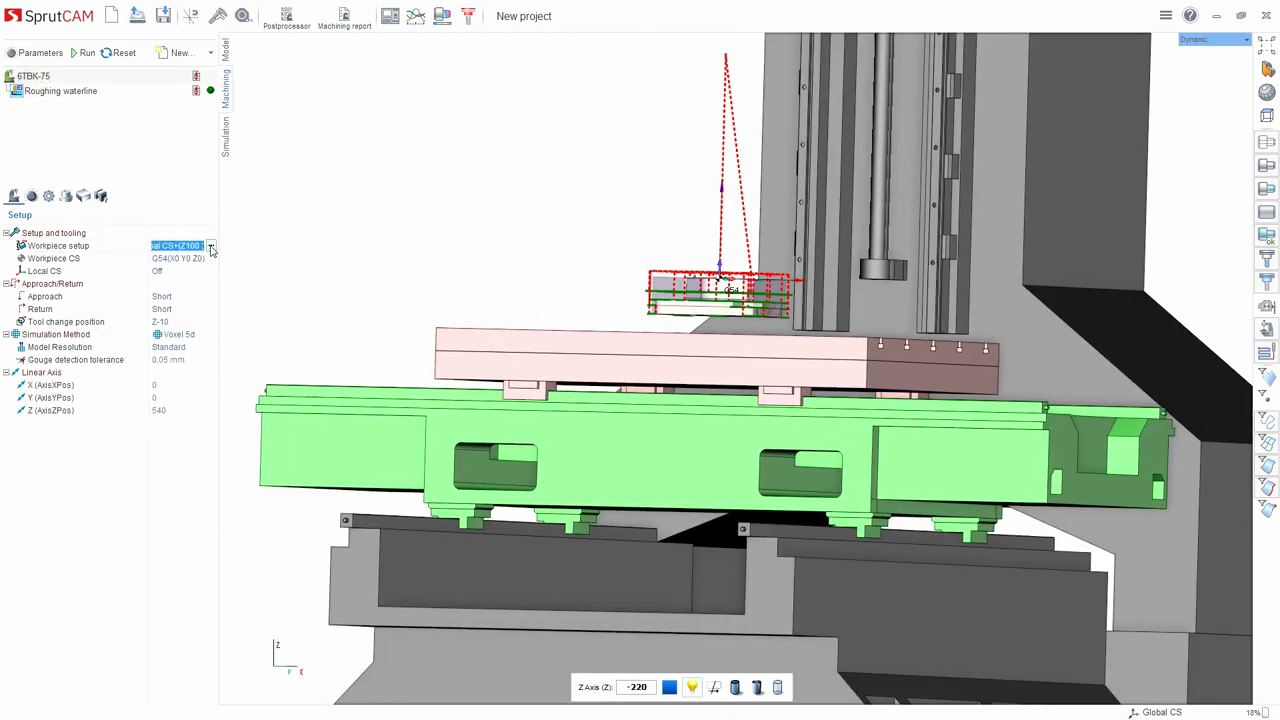
click(210, 246)
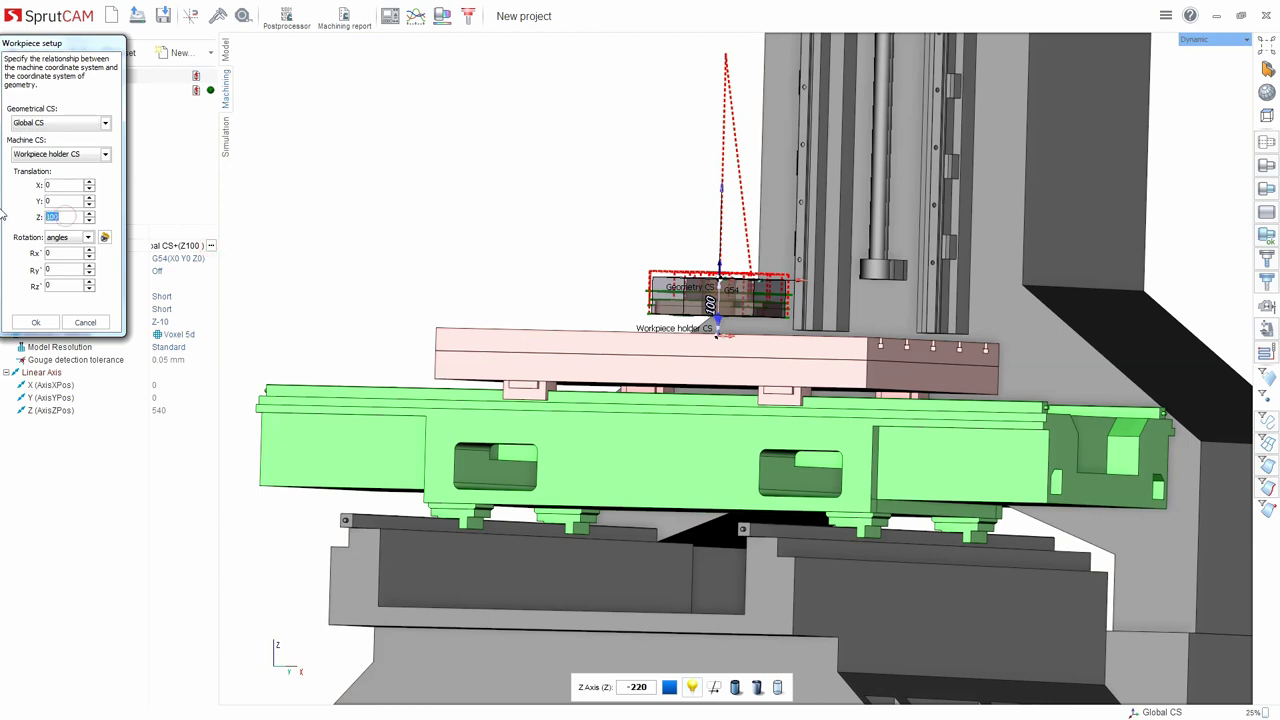
text(120)
click(37, 322)
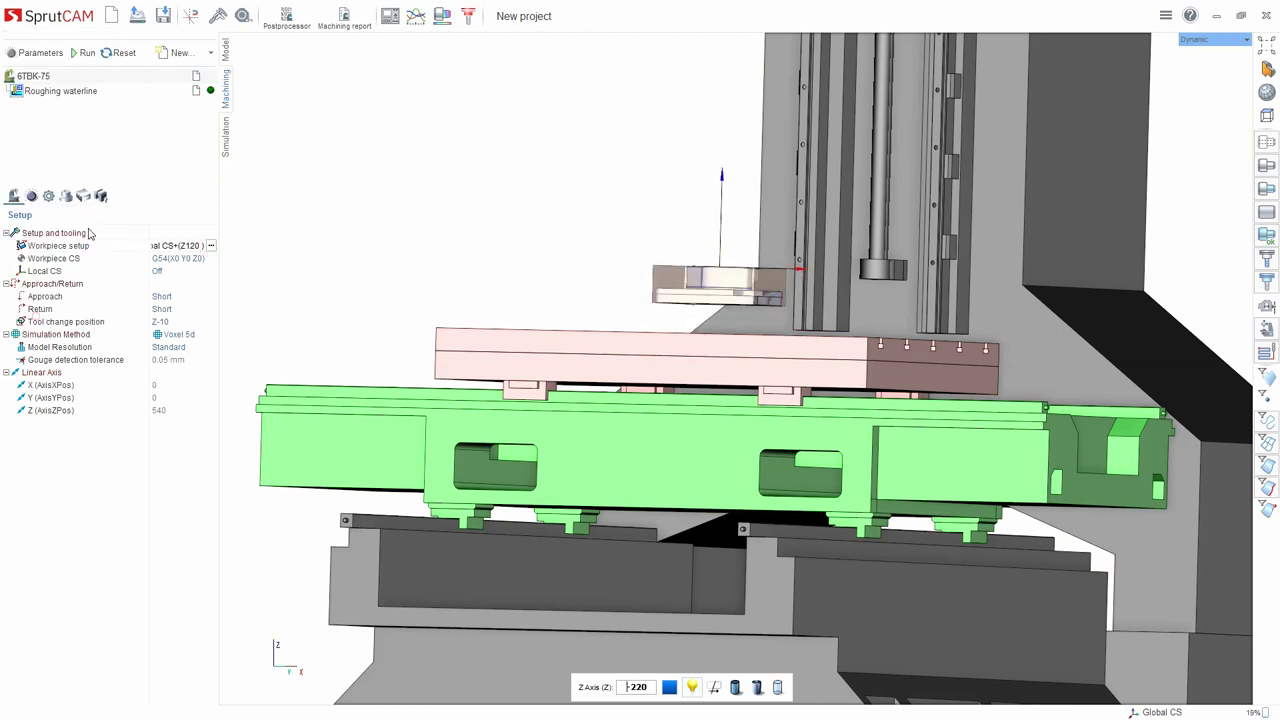
click(110, 56)
Examine the Roughing waterline toolpath levels in the simulation and the workpiece's position above the machine table.
click(226, 133)
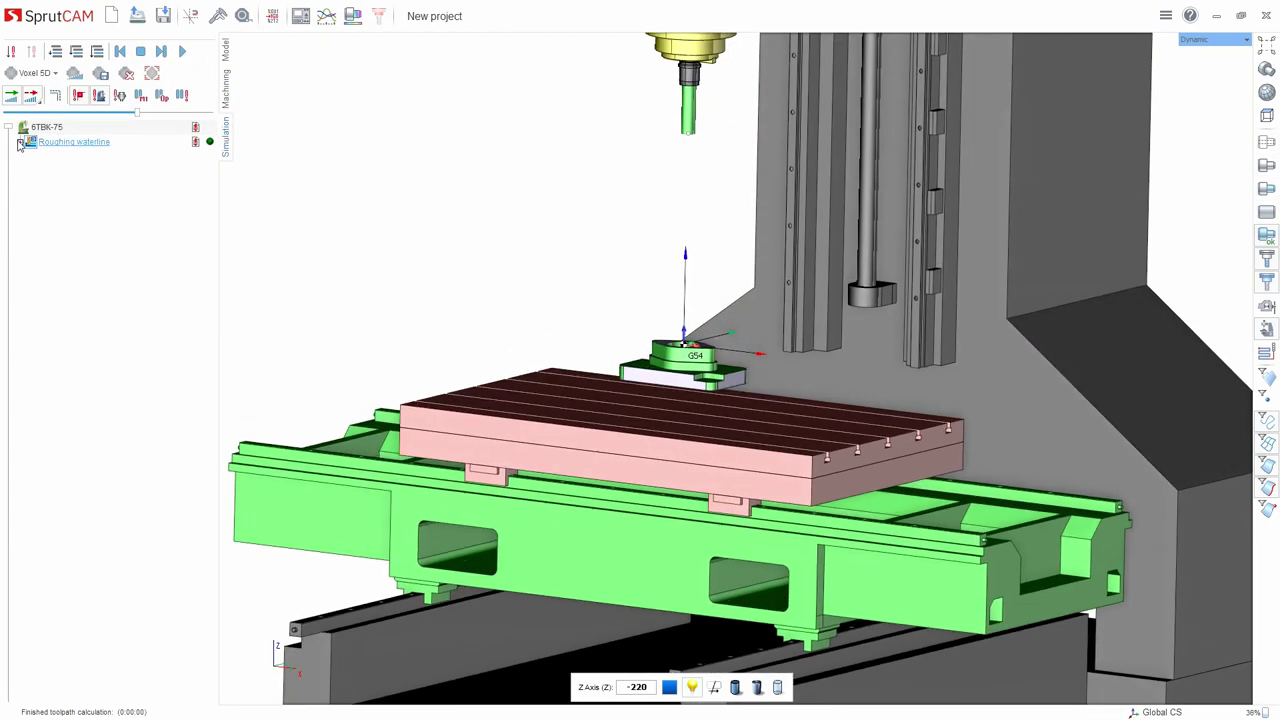
click(20, 142)
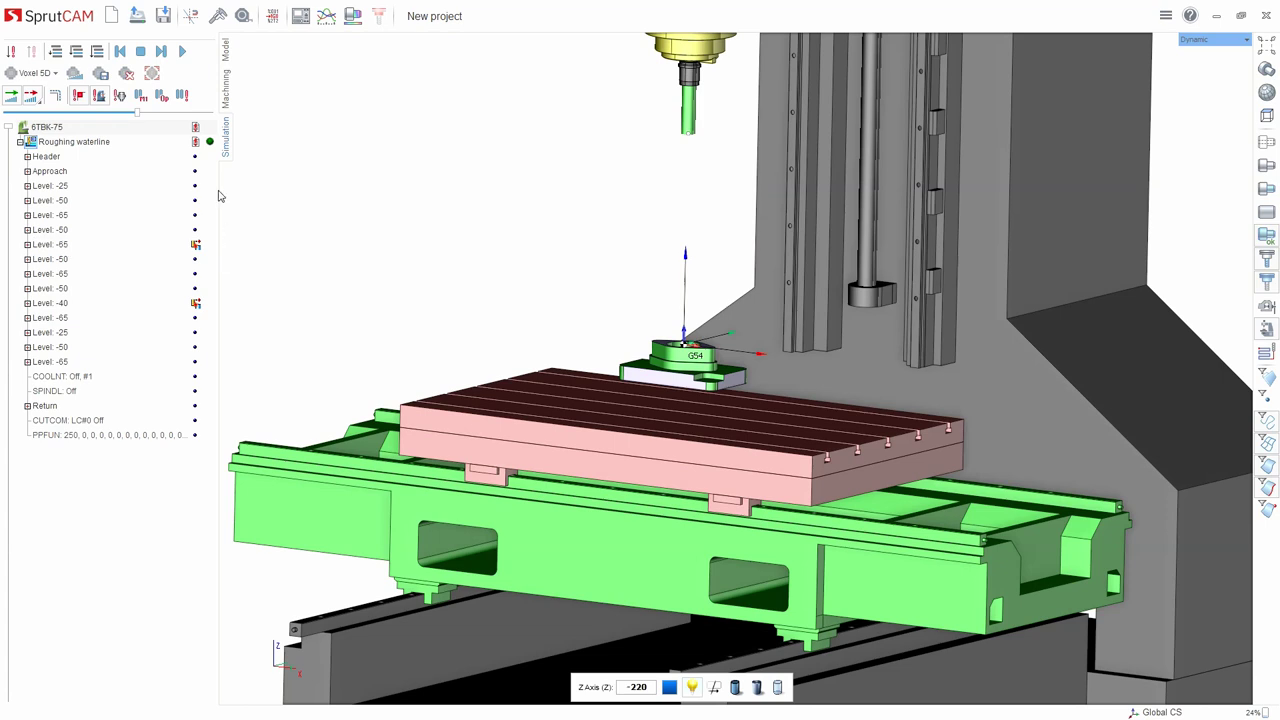
click(20, 142)
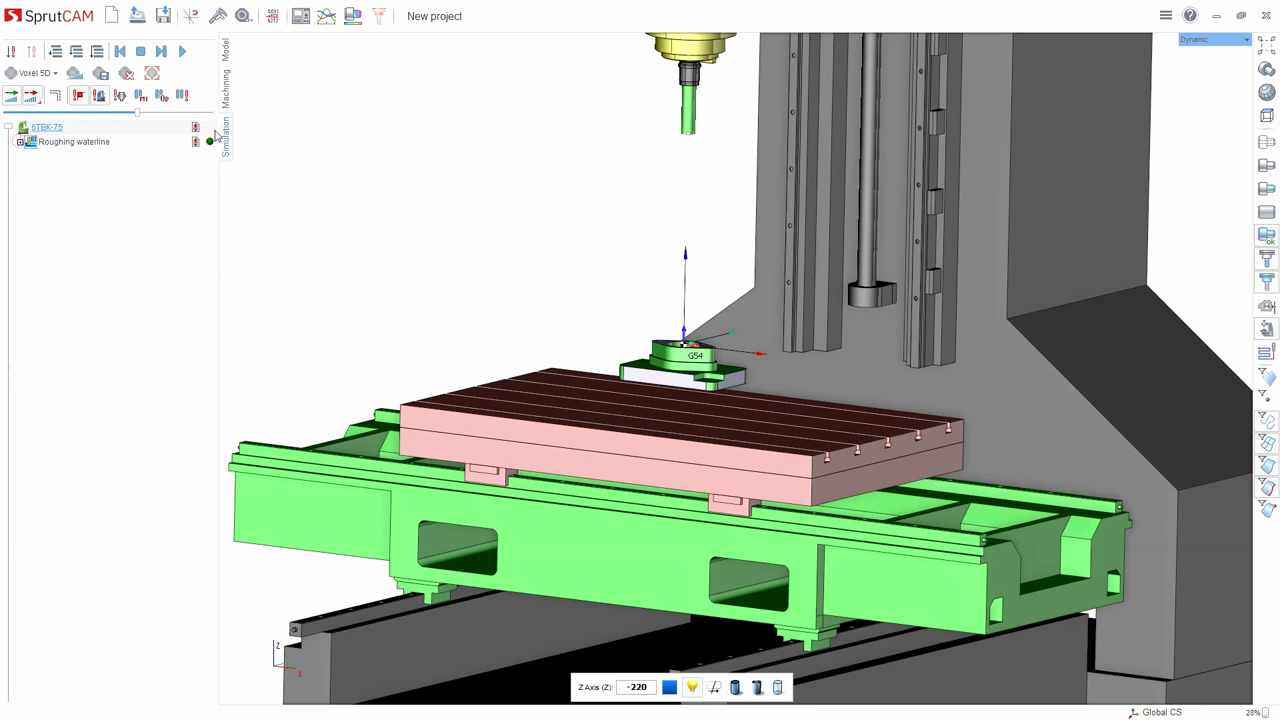
click(229, 89)
click(227, 138)
middle_drag(633, 339, 629, 362)
scroll(666, 480, down, 2)
scroll(667, 483, up, 3)
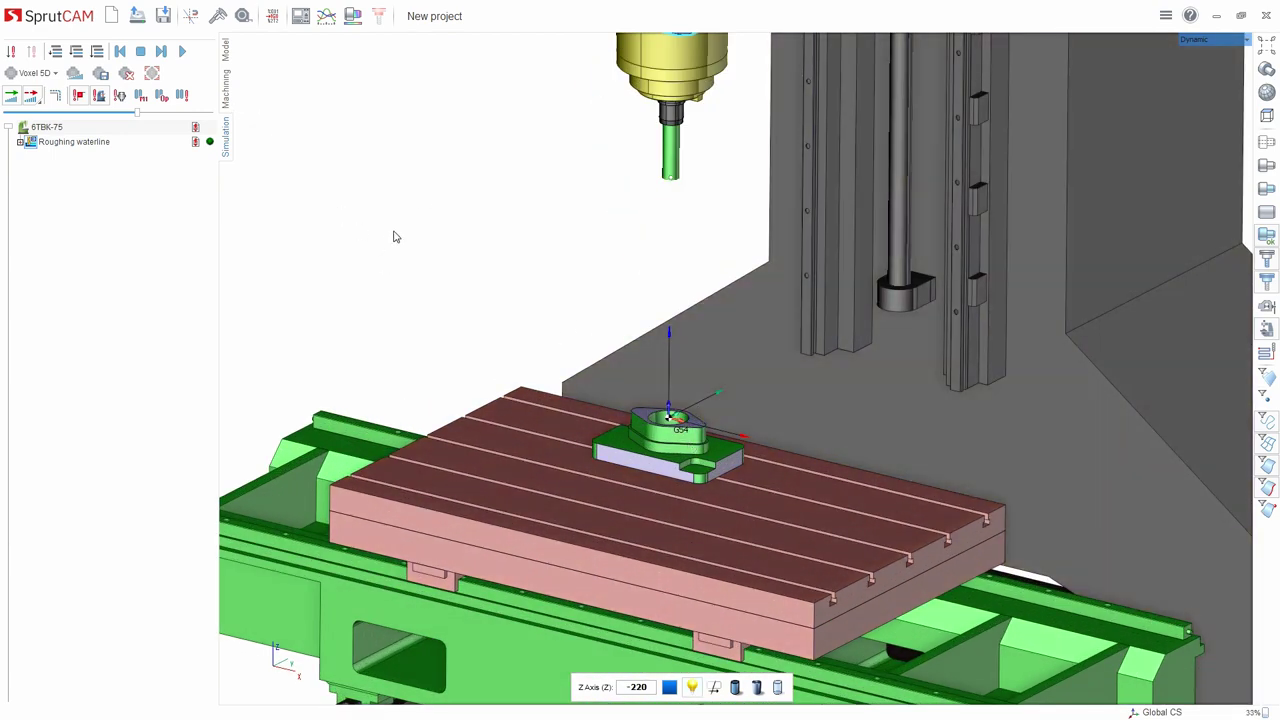
Set the Roughing waterline operation's approach path and retraction path to Arc and recalculate the toolpath.
click(226, 90)
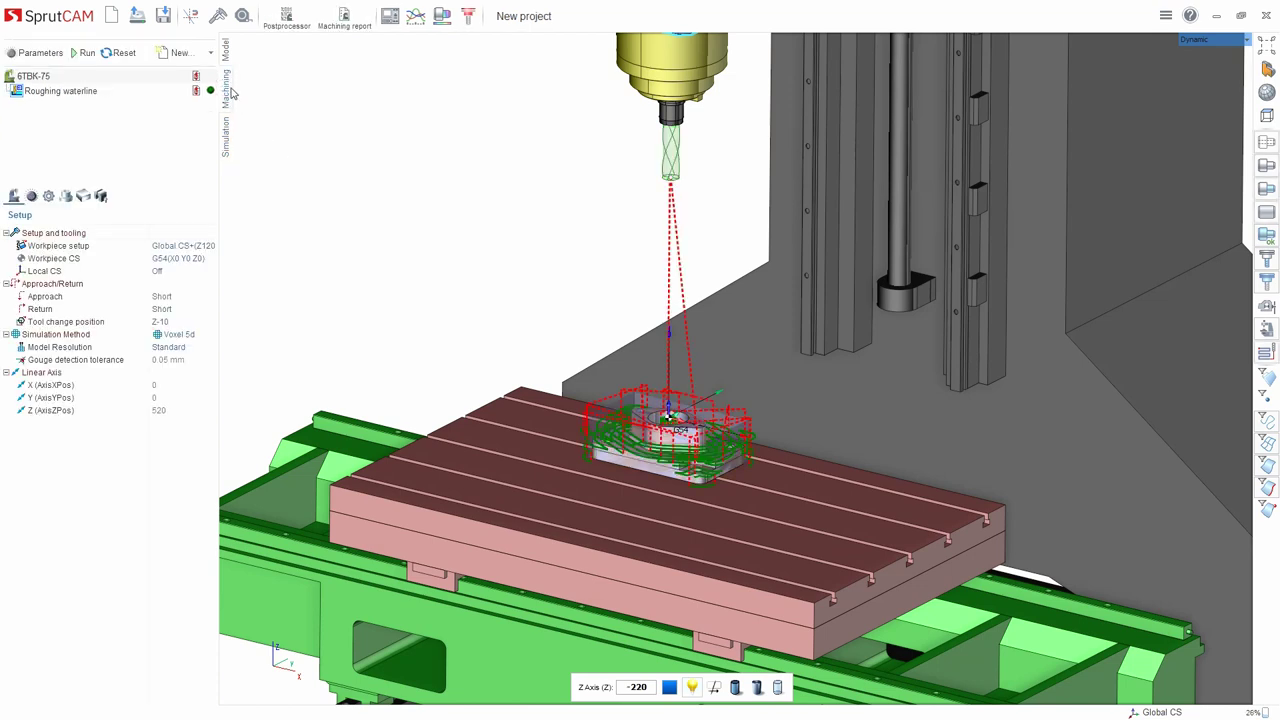
click(40, 94)
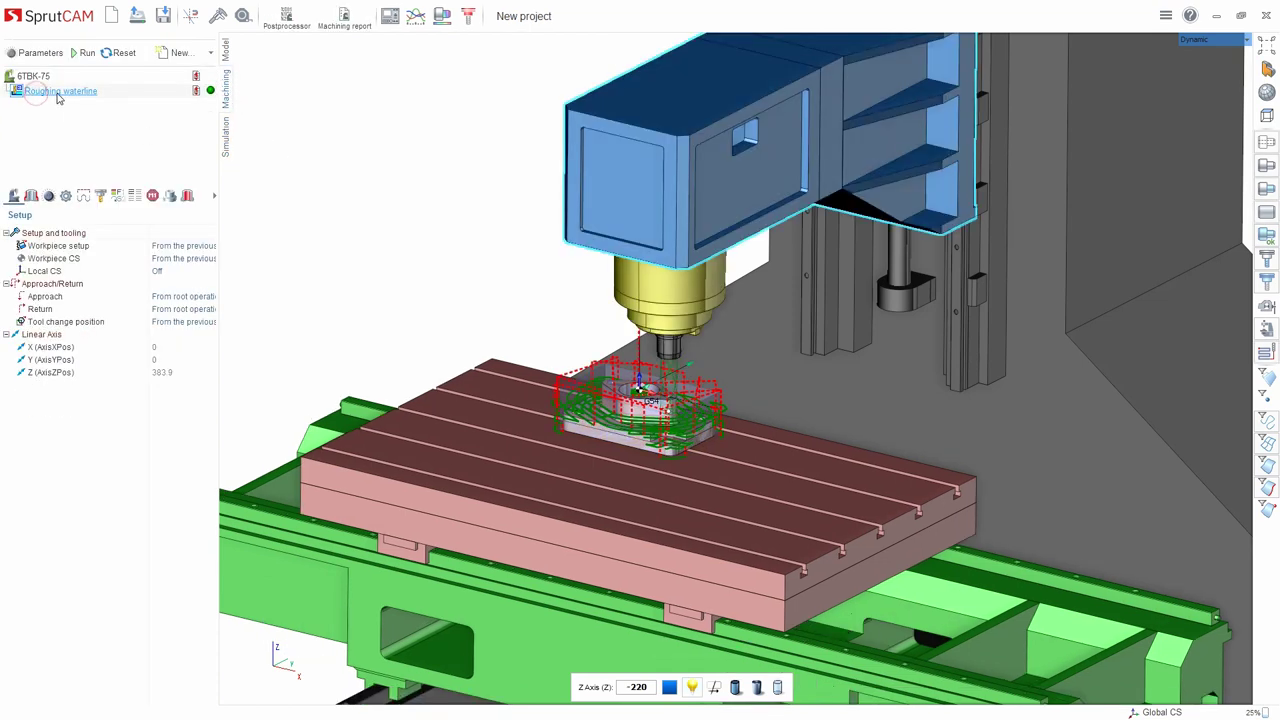
double_click(57, 92)
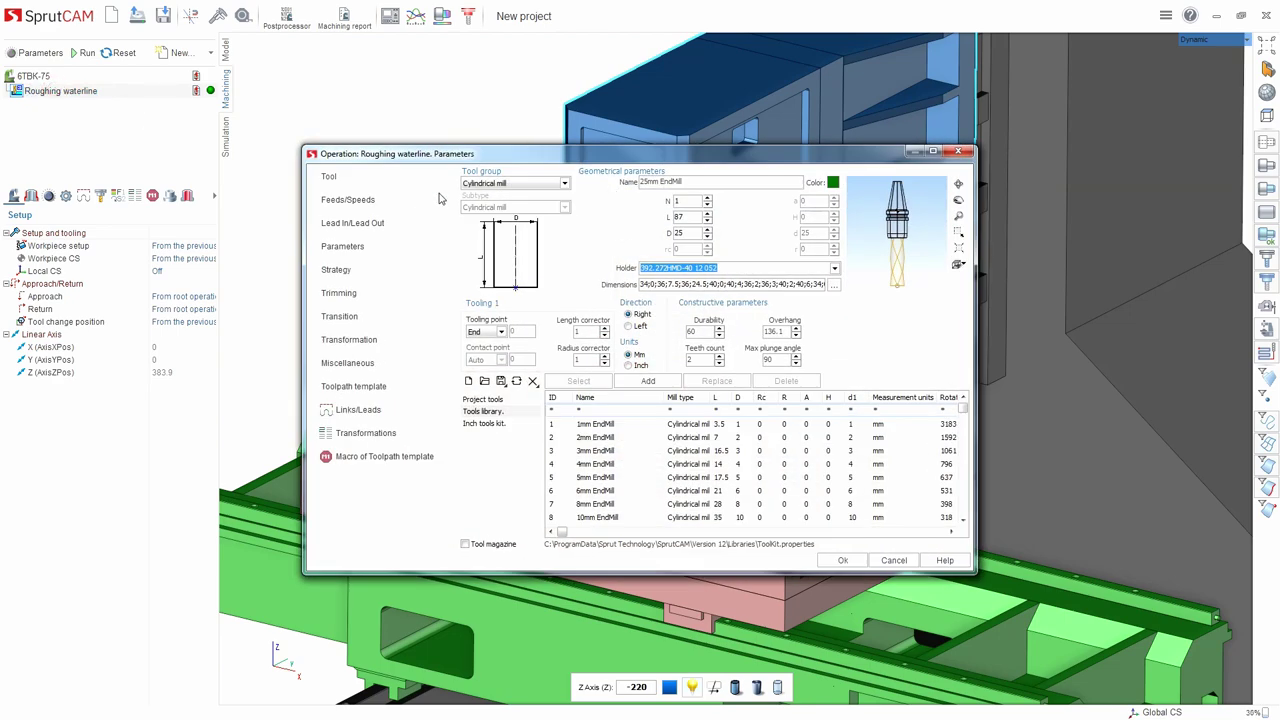
click(350, 223)
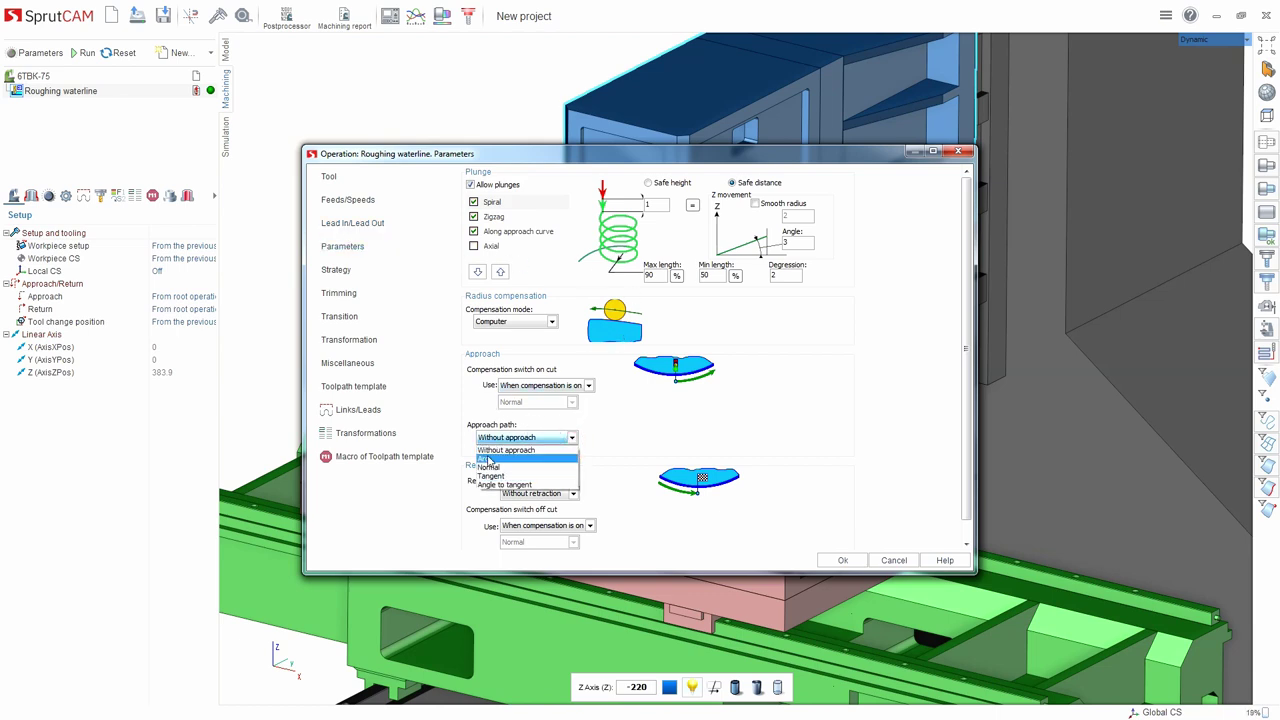
click(487, 459)
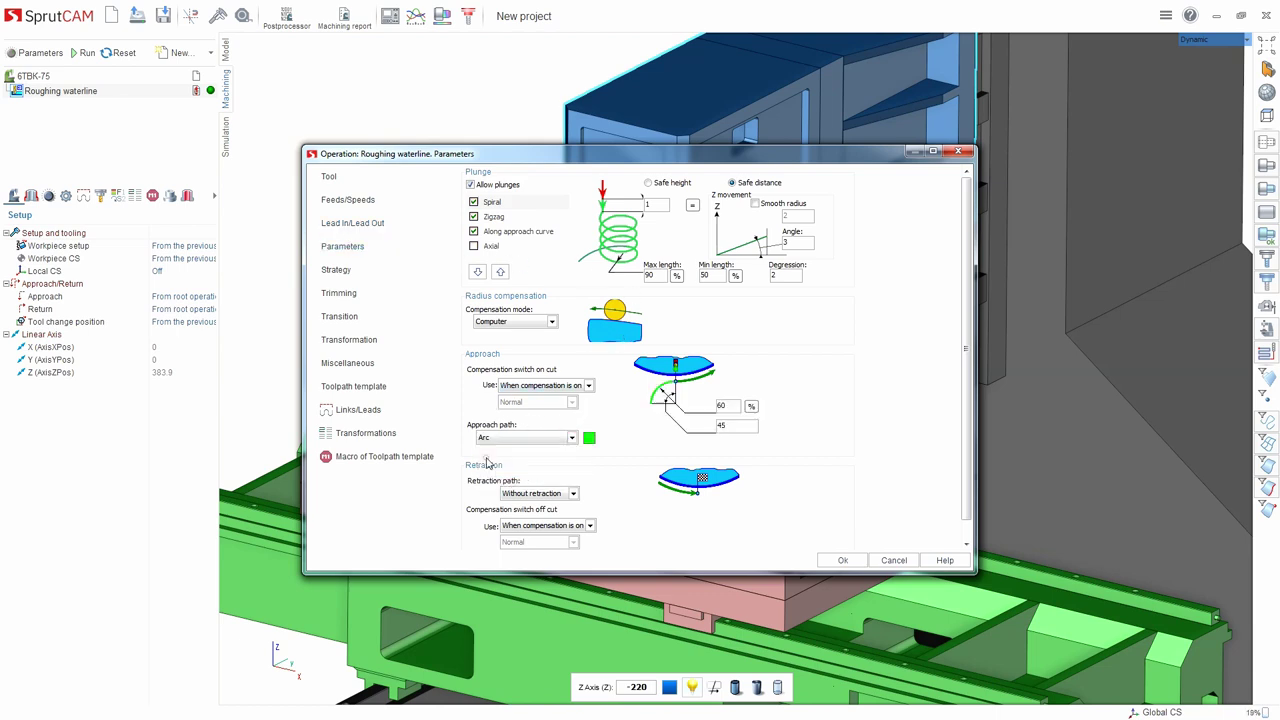
click(841, 561)
click(84, 53)
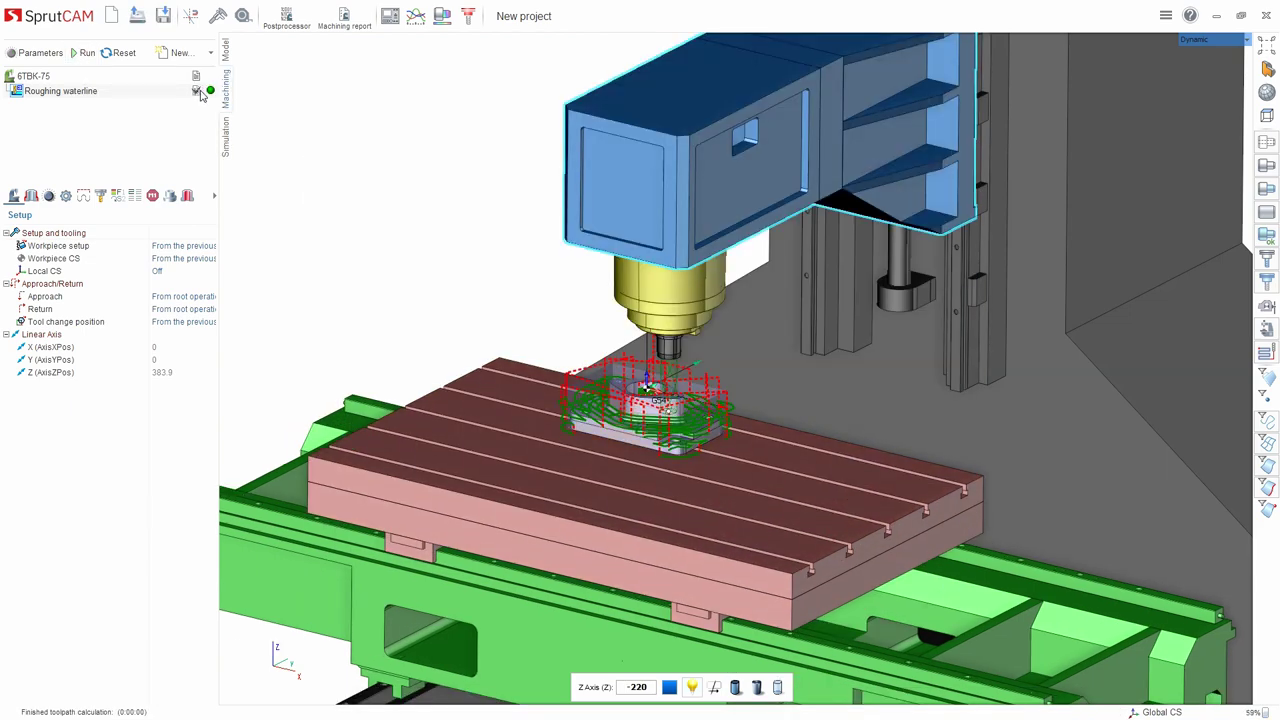
Reset the simulated workpiece and run the machining simulation of the operation with arc approaches.
click(226, 136)
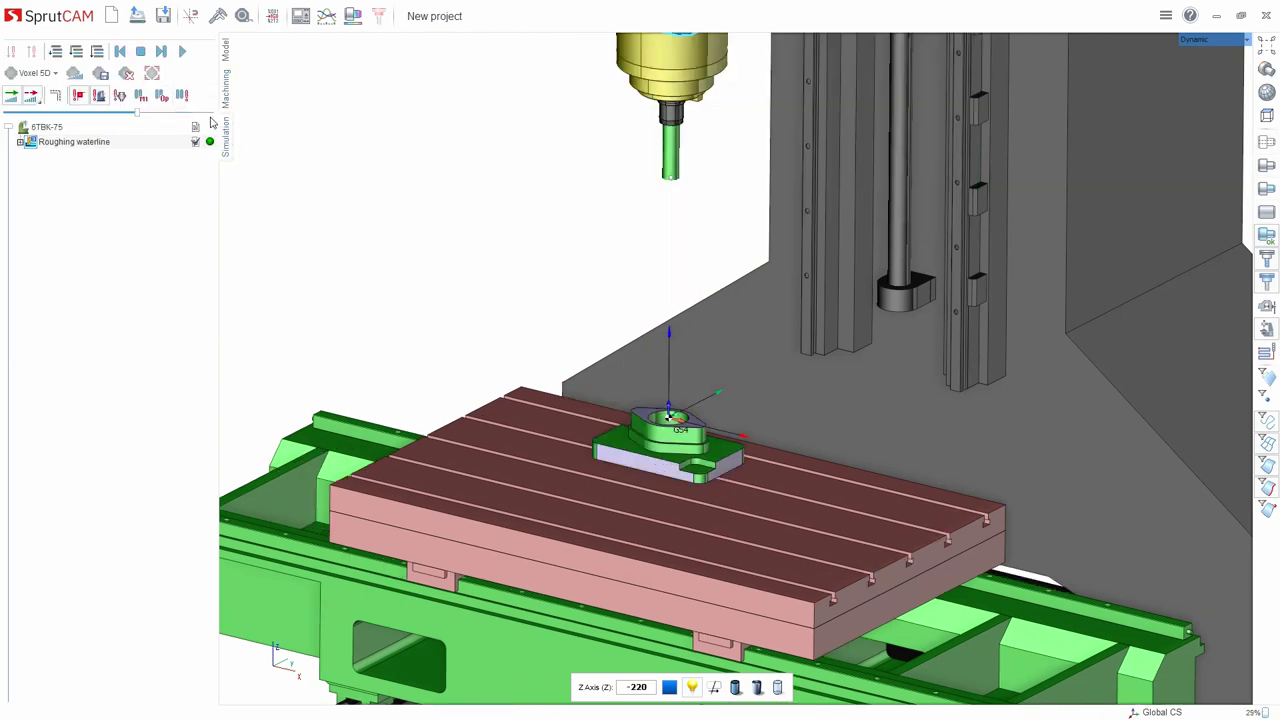
click(127, 74)
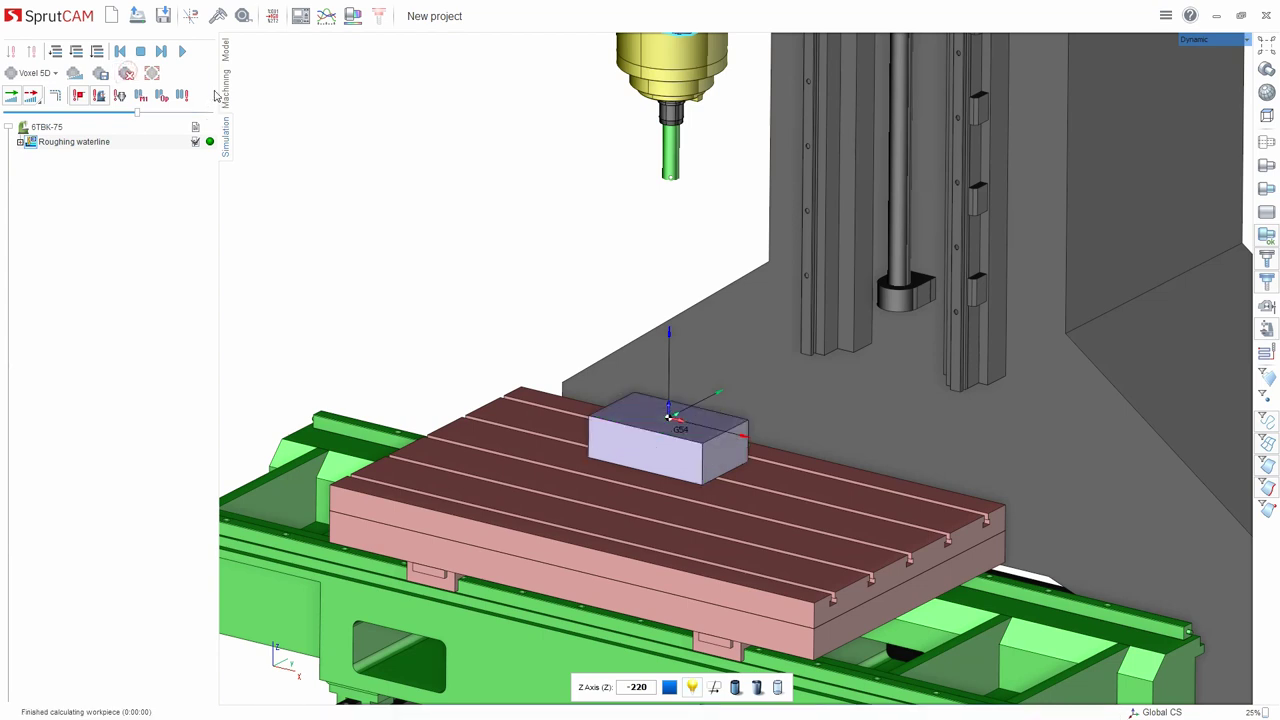
click(183, 53)
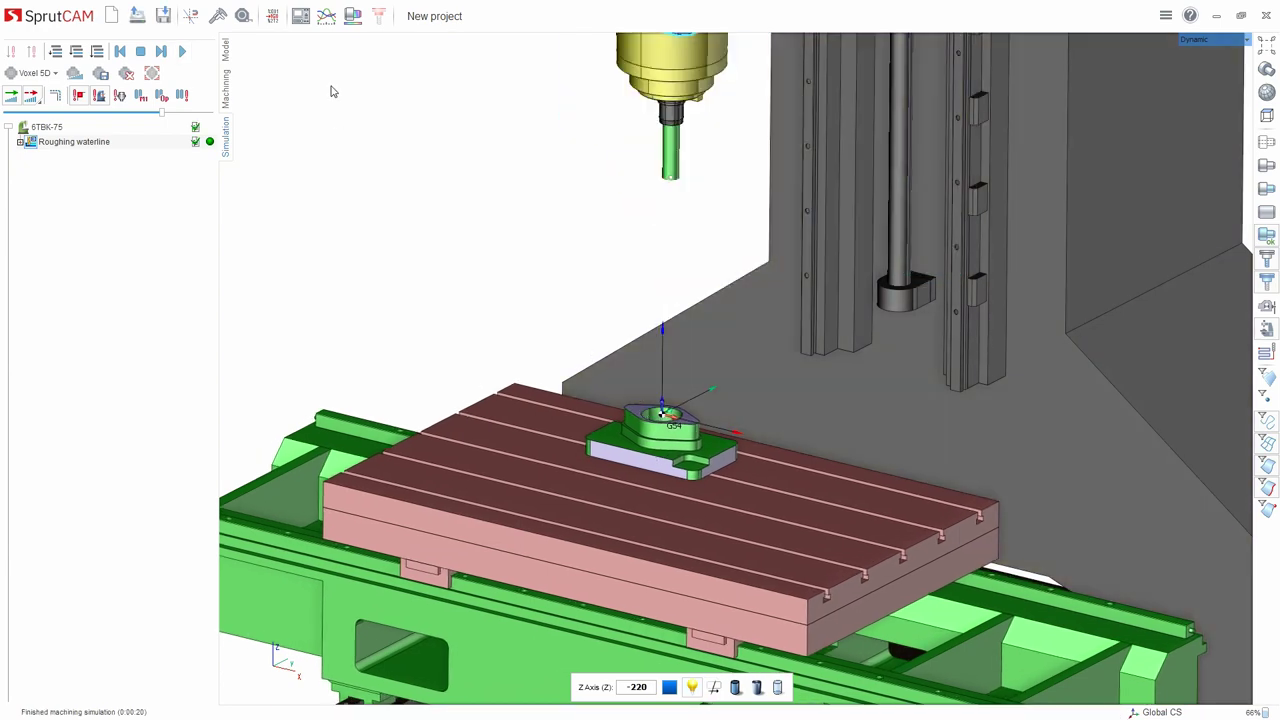
Set the Roughing waterline operation's depth of cut to a distance of 5 and recalculate the toolpath.
click(227, 89)
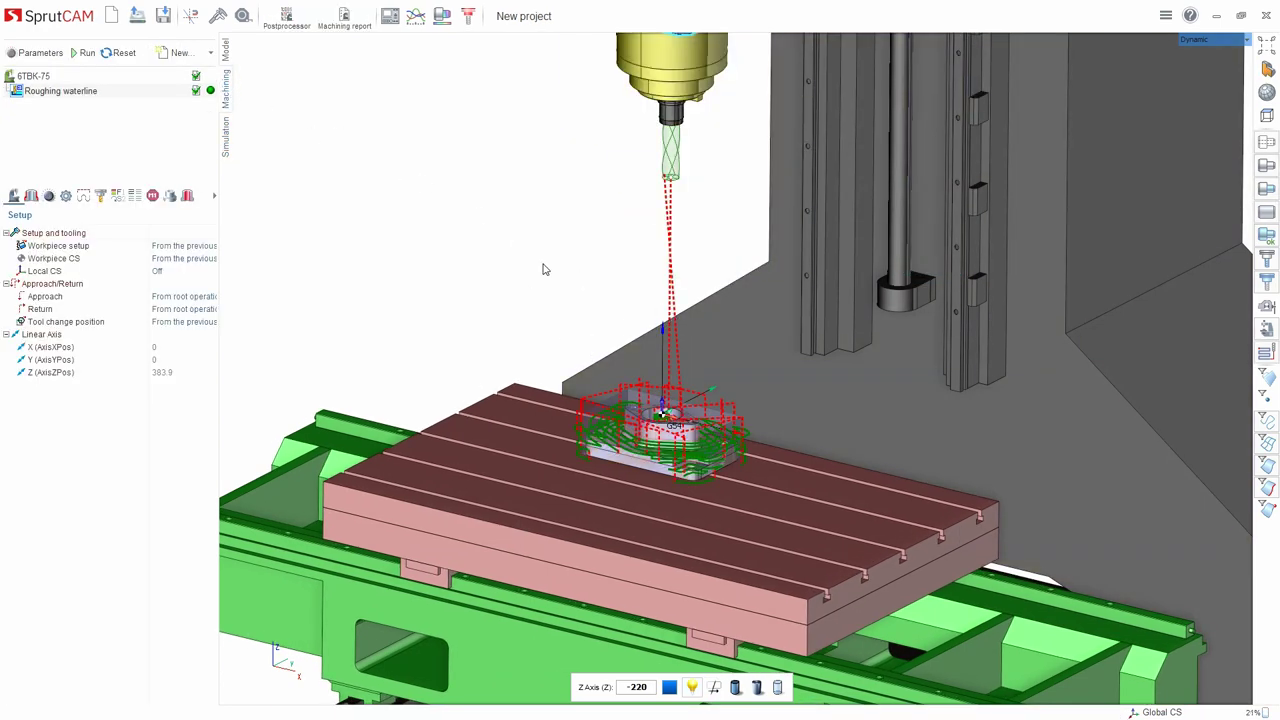
middle_drag(664, 299, 683, 270)
middle_drag(472, 335, 434, 331)
scroll(440, 328, down, 5)
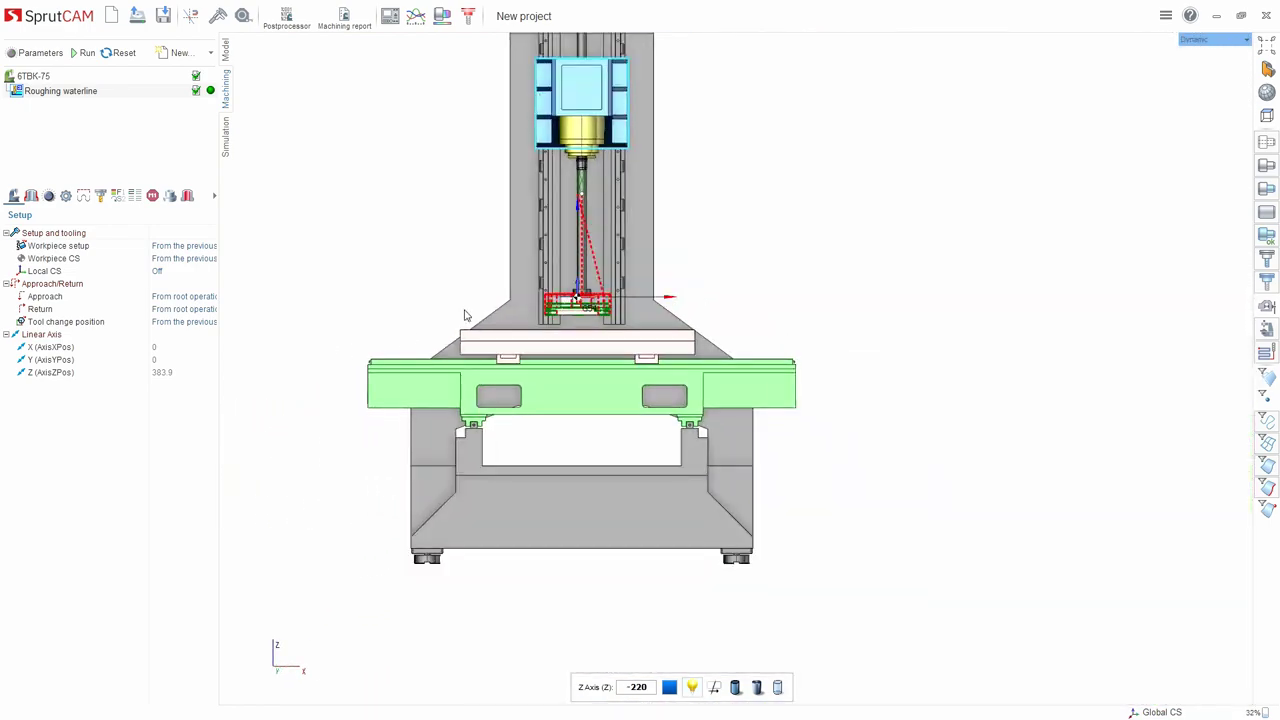
scroll(590, 305, up, 10)
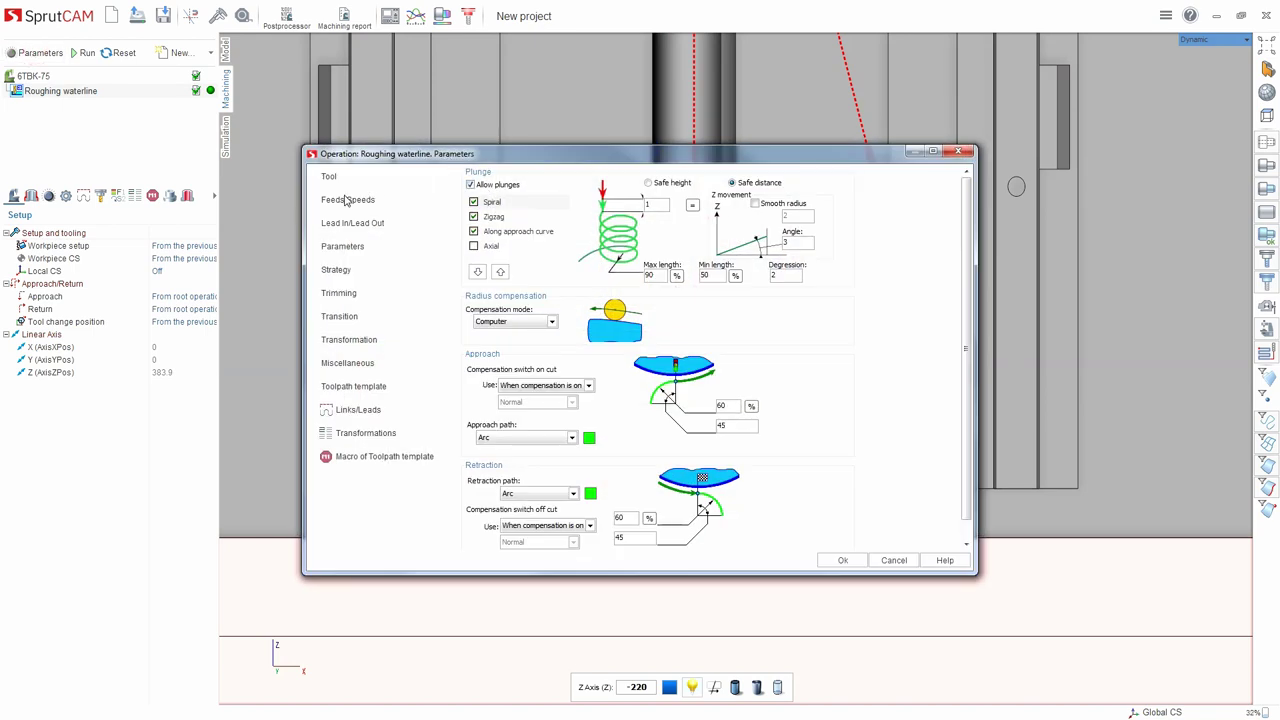
click(347, 200)
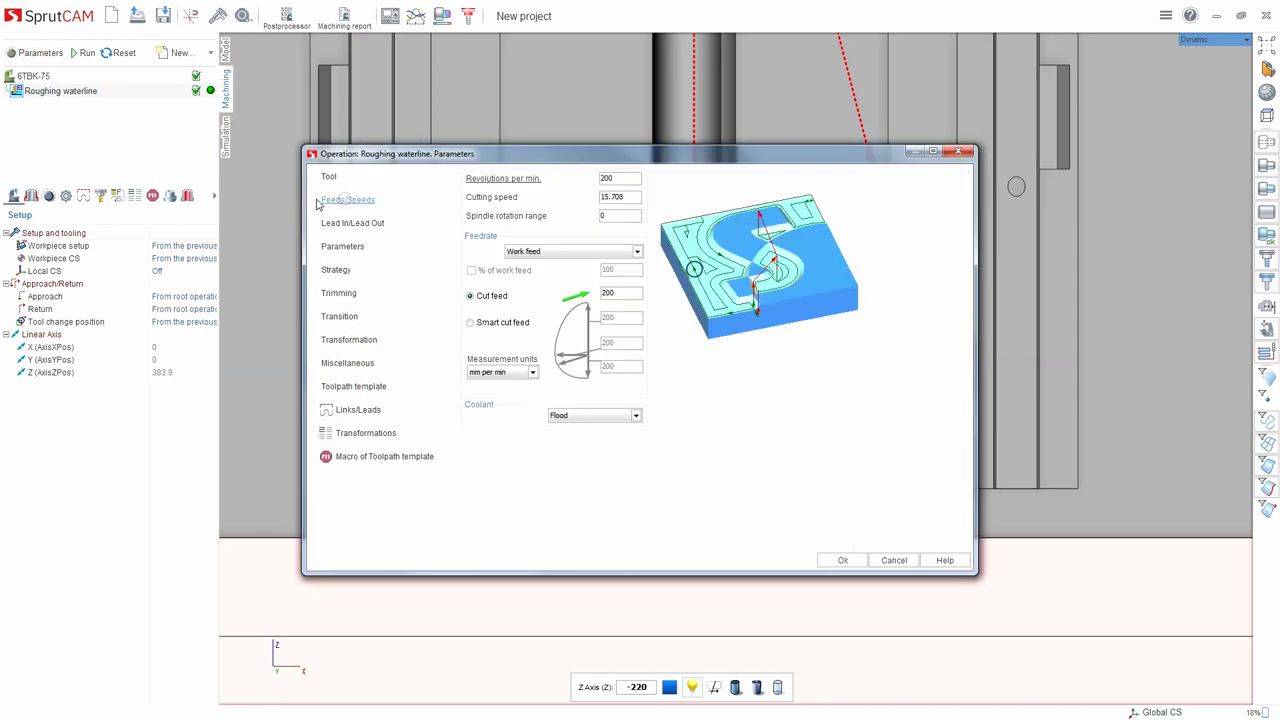
click(337, 249)
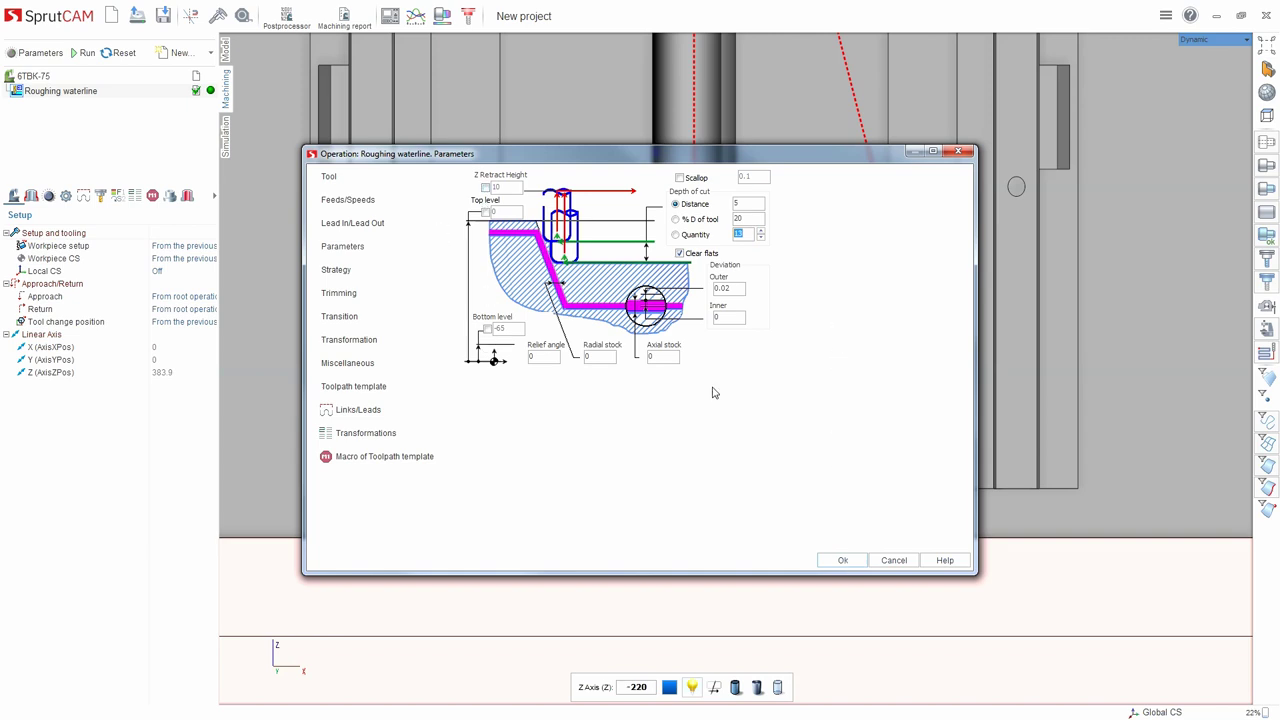
click(843, 560)
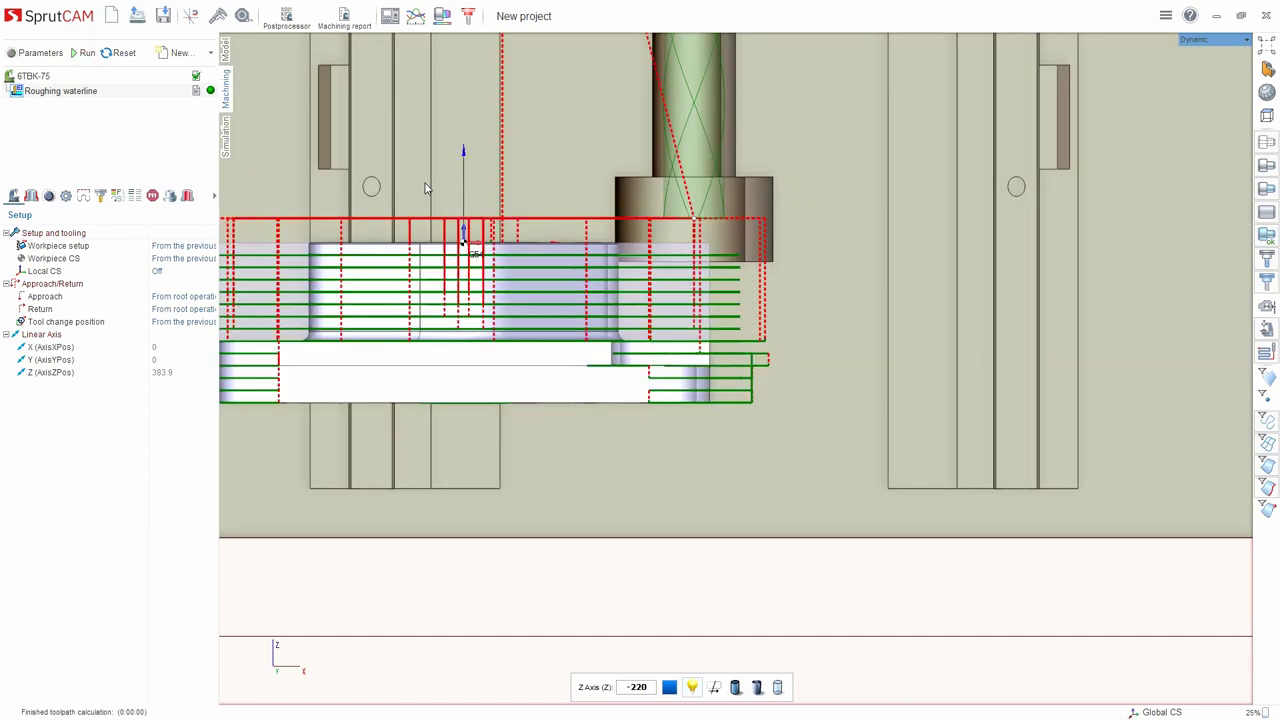
Inspect the recalculated toolpath's cutting levels, reset the simulated workpiece and start the machining simulation.
scroll(922, 368, down, 4)
middle_drag(625, 298, 600, 332)
scroll(600, 332, up, 5)
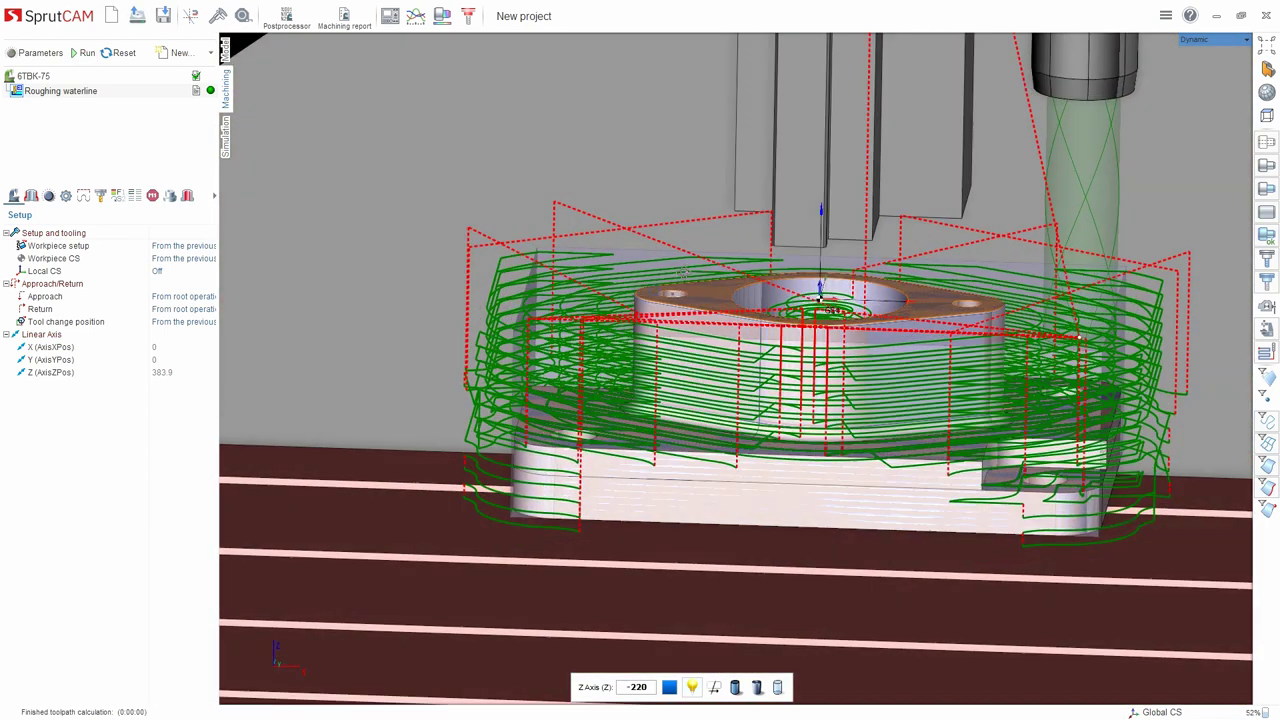
mouse_move(684, 273)
middle_down()
mouse_move(677, 246)
mouse_move(630, 218)
mouse_move(611, 233)
mouse_move(570, 358)
middle_up()
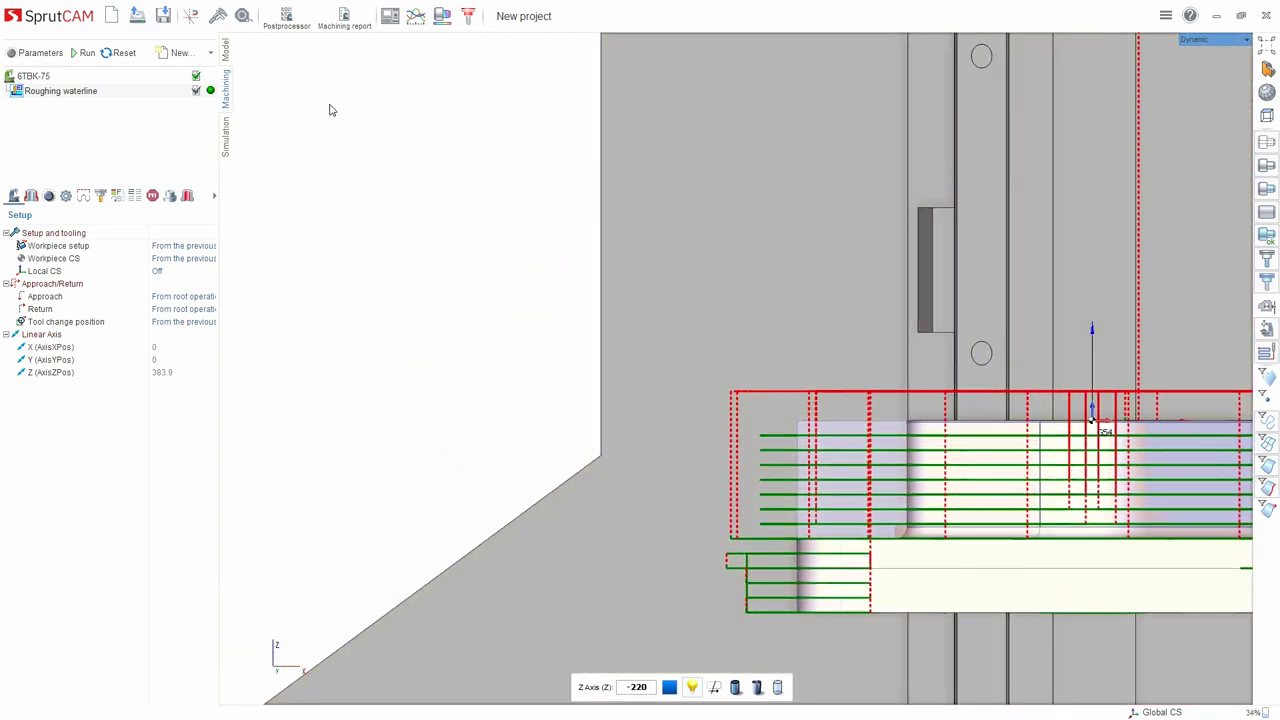
click(227, 142)
middle_drag(656, 325, 543, 353)
scroll(543, 353, down, 4)
scroll(478, 407, down, 2)
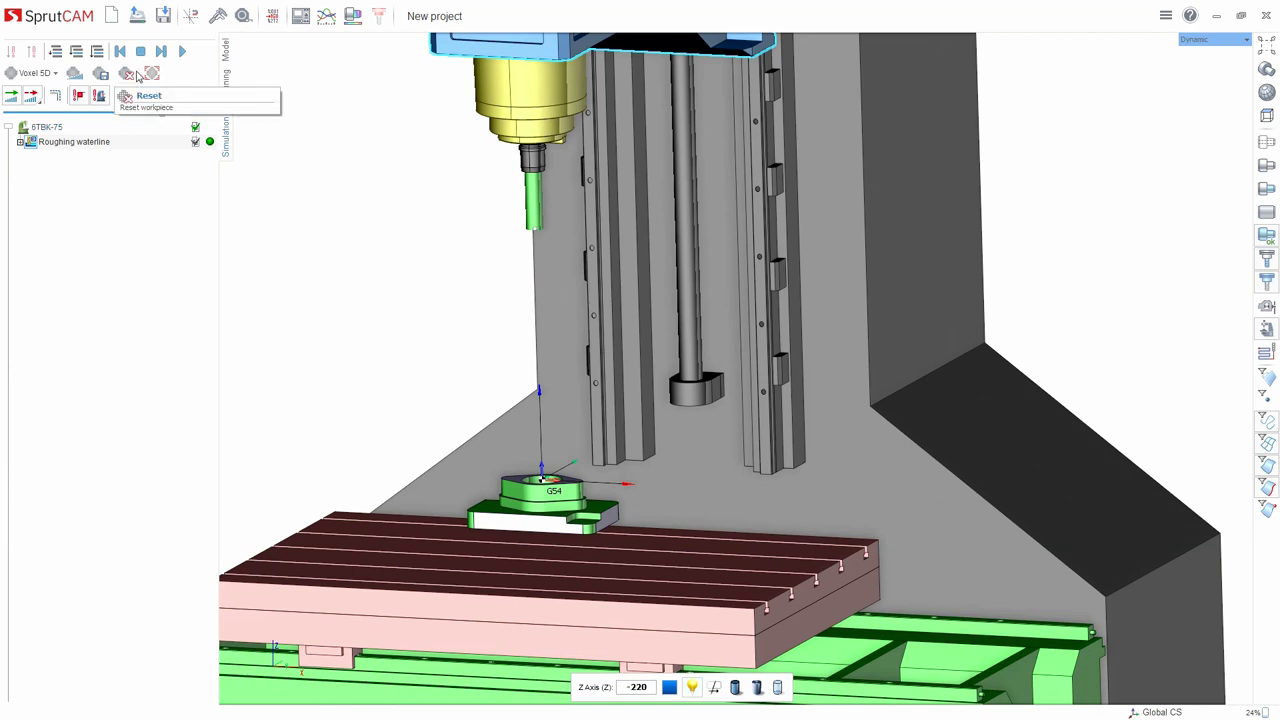
click(184, 52)
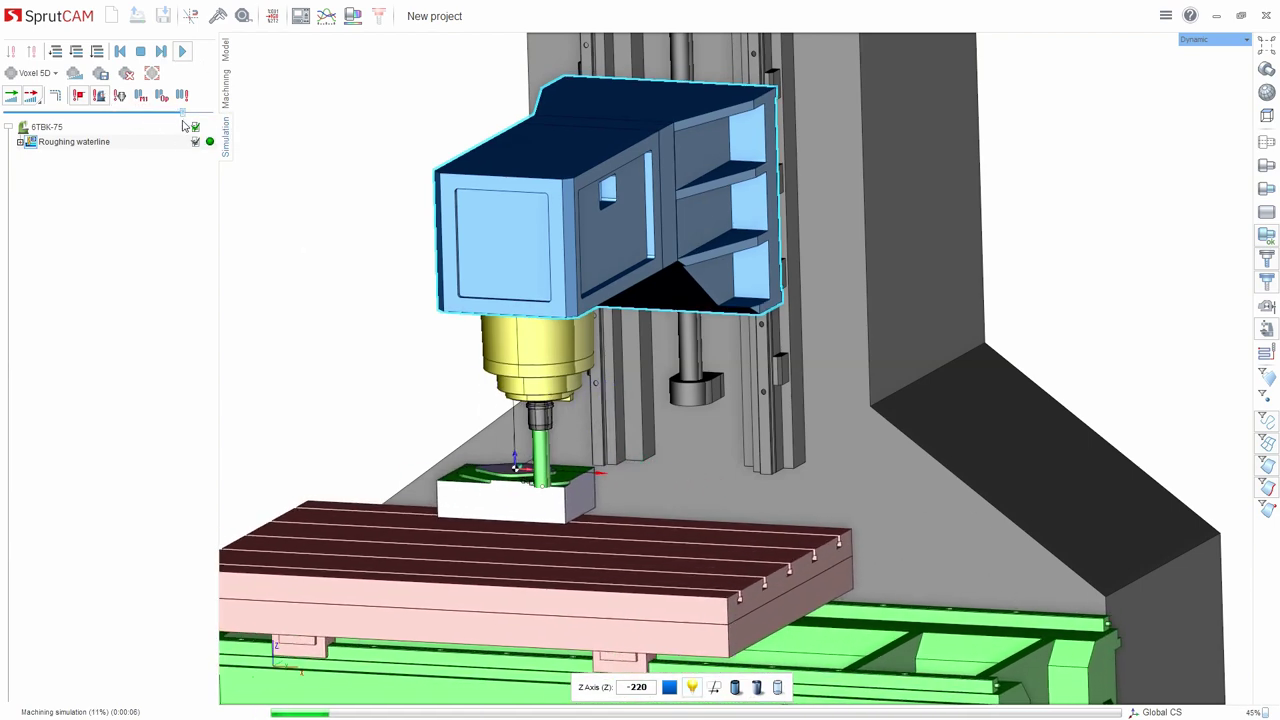
Hide the machine during the running simulation, adjust the speed and follow the tool and holder cutting the workpiece.
scroll(720, 440, down, 2)
middle_drag(705, 455, 695, 491)
scroll(675, 440, up, 4)
mouse_move(655, 395)
middle_down()
mouse_move(655, 417)
mouse_move(663, 402)
middle_up()
scroll(663, 403, down, 5)
scroll(664, 405, up, 3)
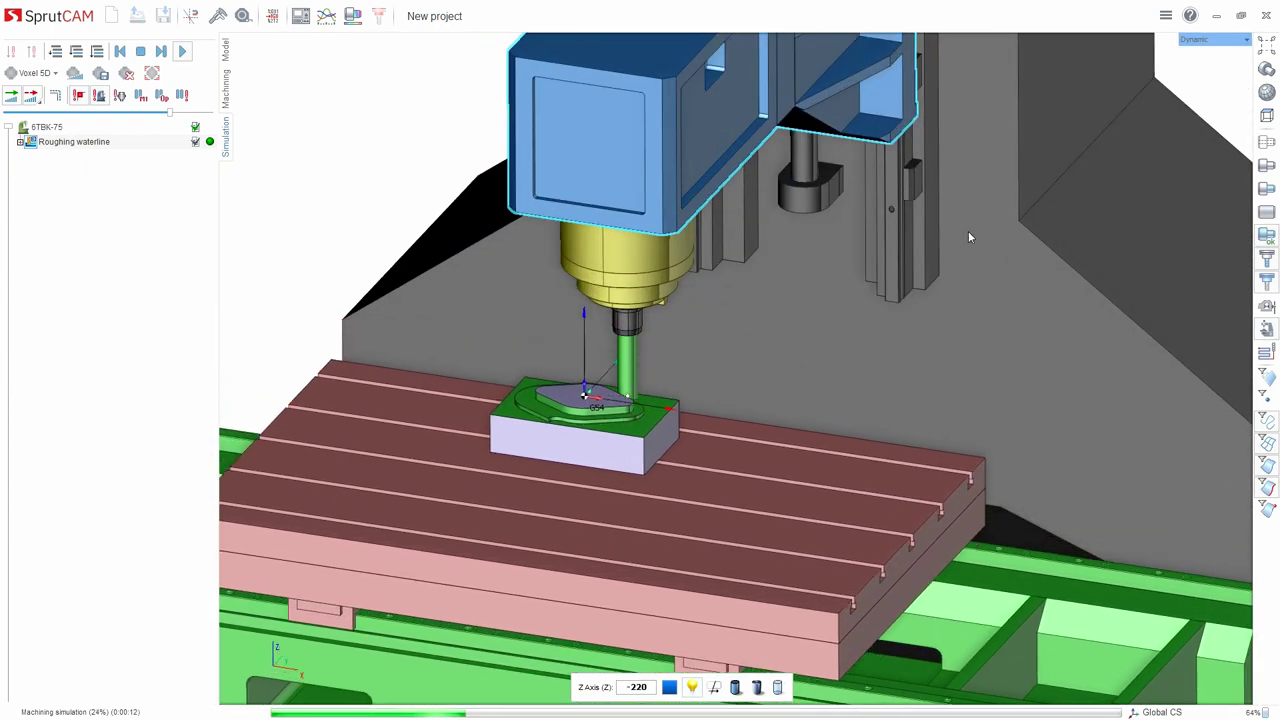
click(1265, 331)
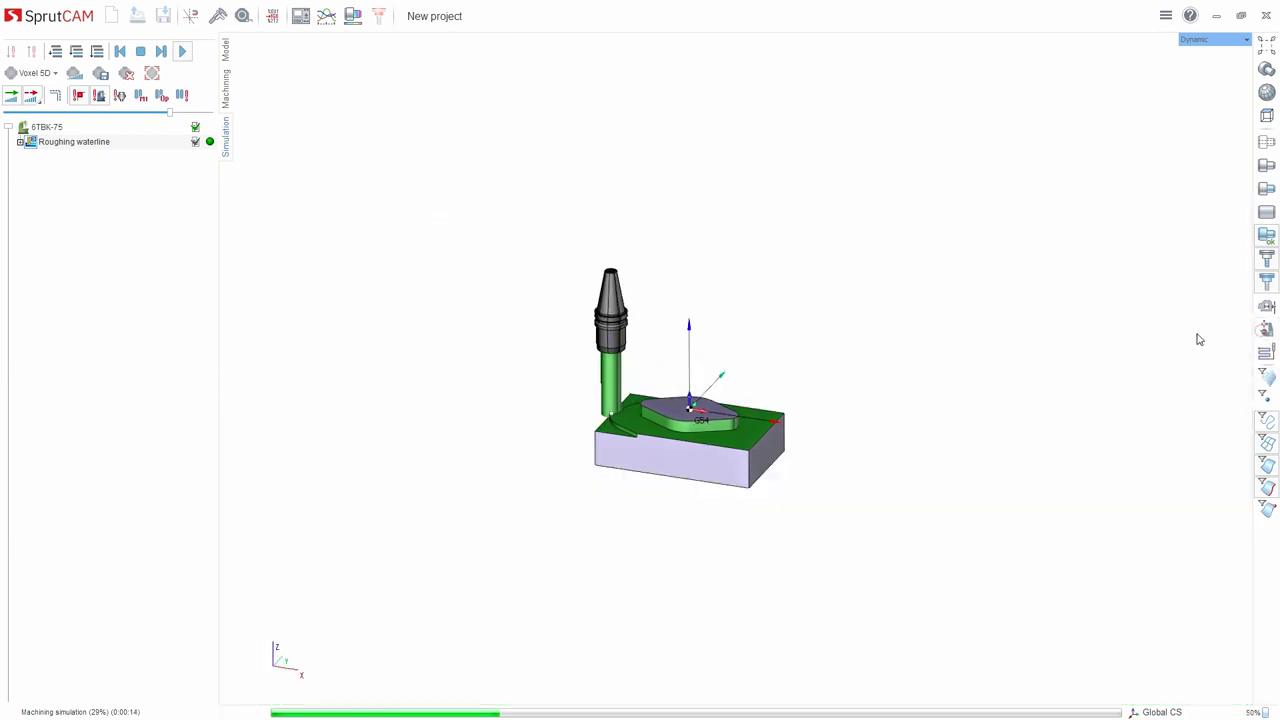
scroll(700, 400, up, 3)
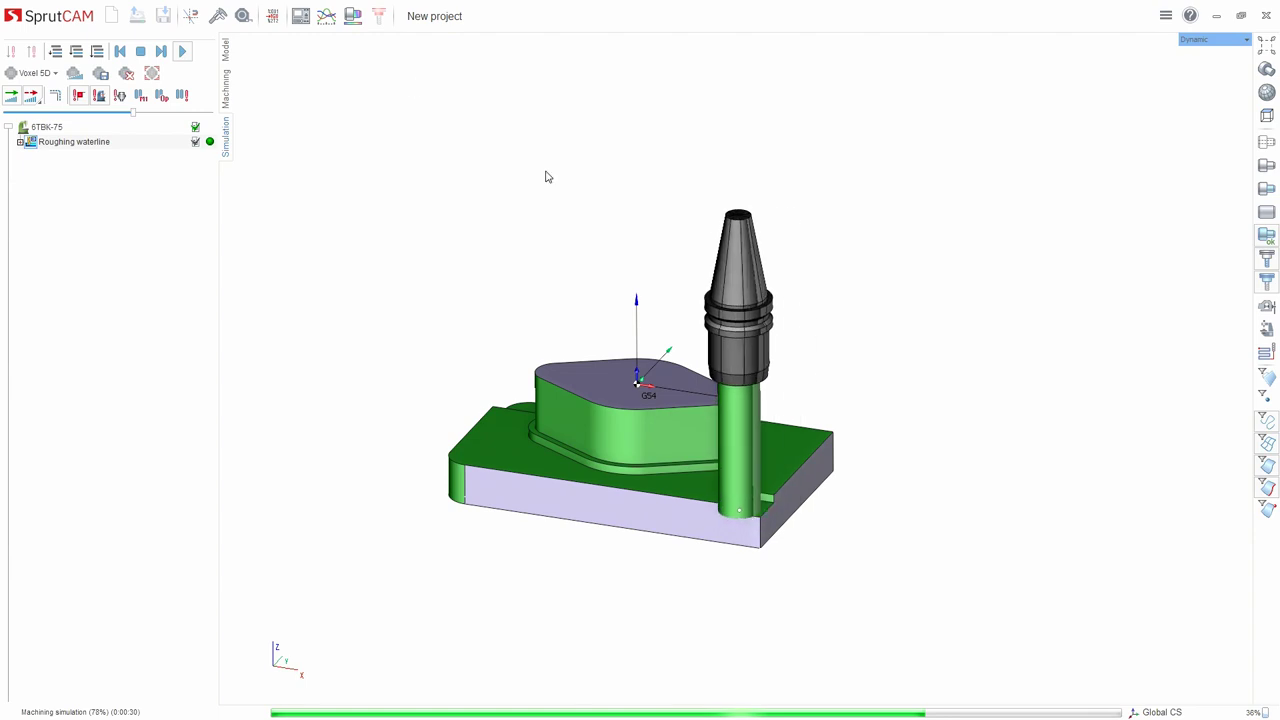
right_drag(545, 244, 545, 270)
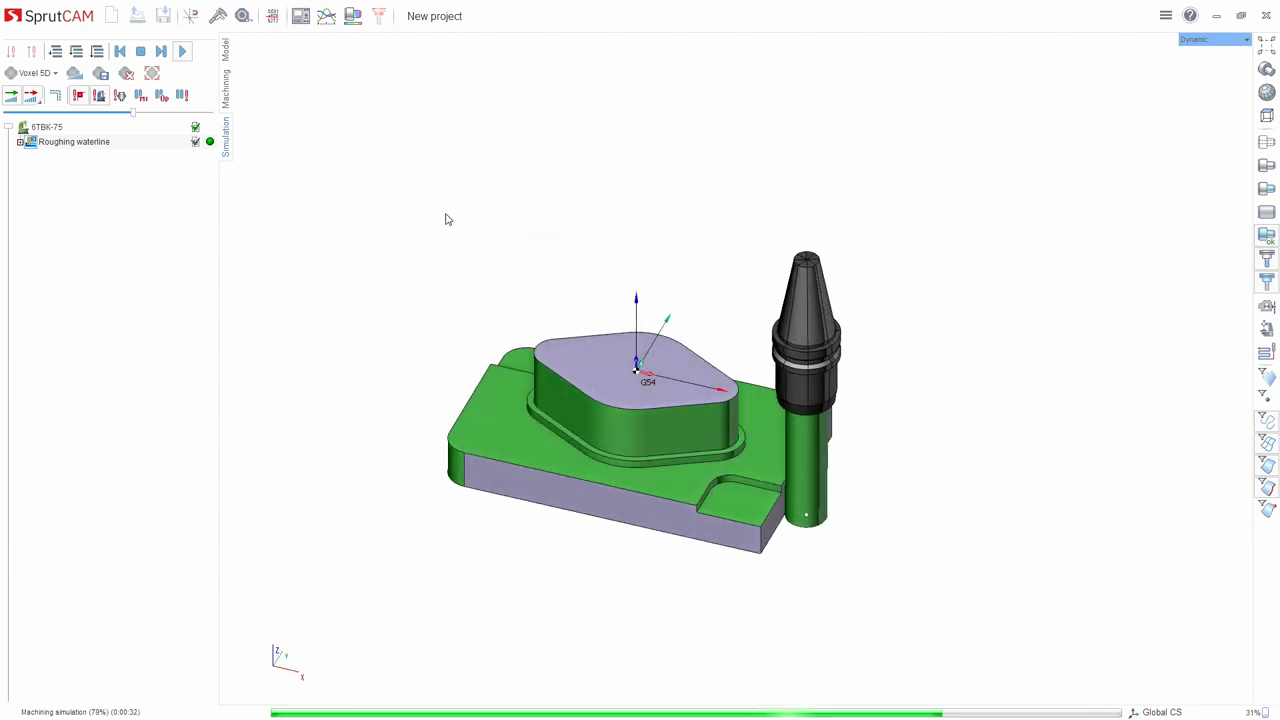